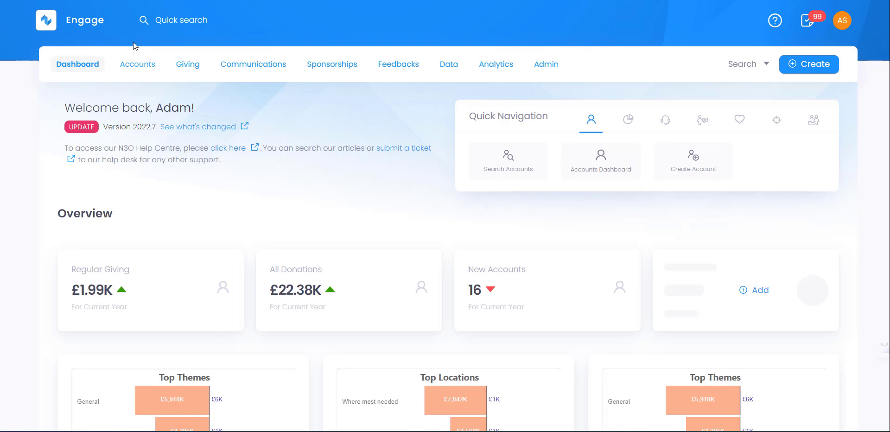
Step: Quick-search the donor's name and open the matching account profile
left_click(84, 24)
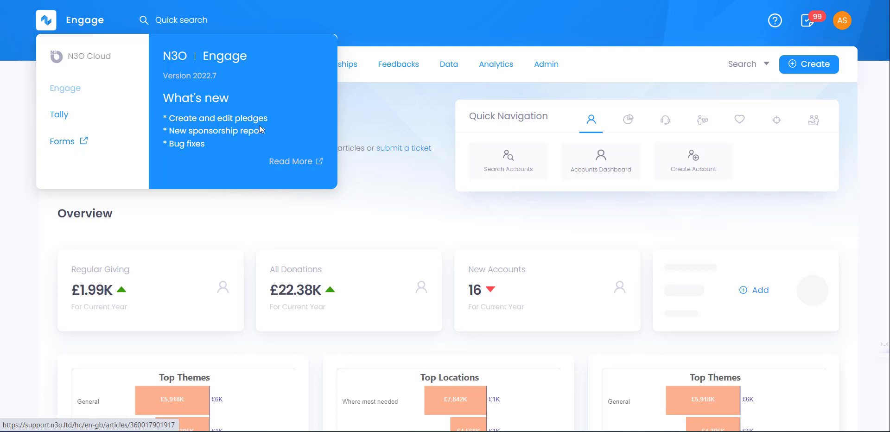
left_click(382, 124)
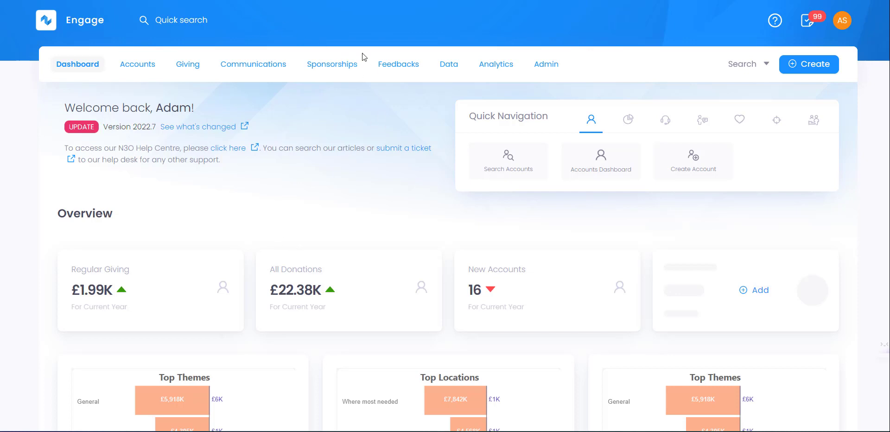
left_click(280, 14)
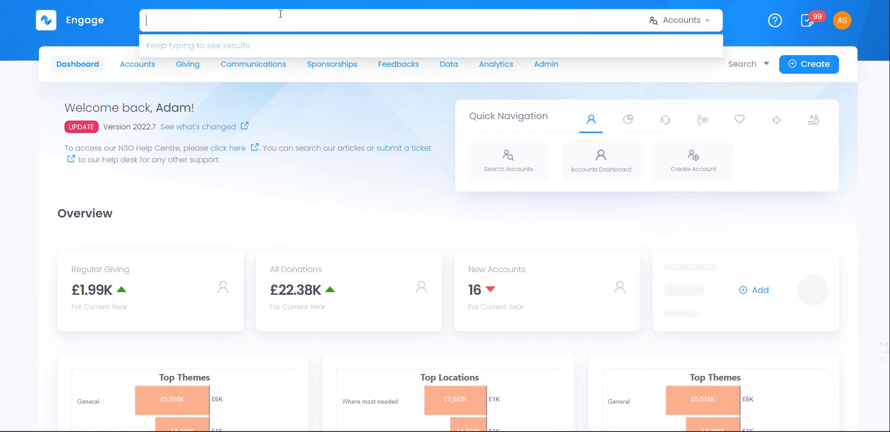
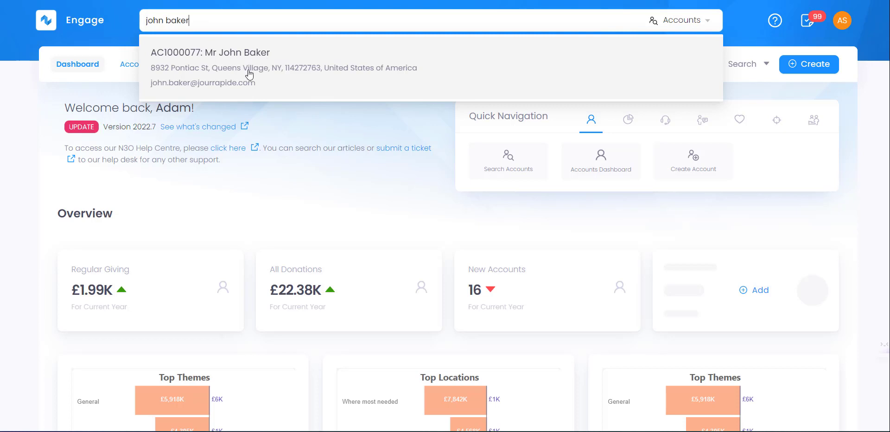
left_click(249, 74)
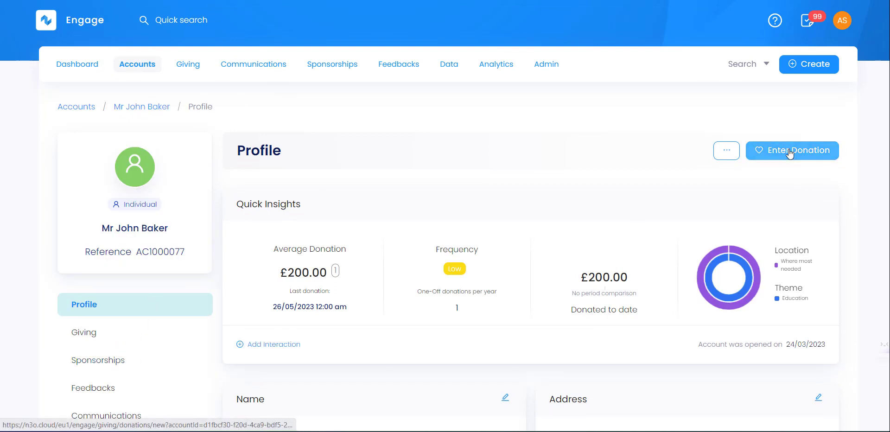
Step: Add a new sponsorship from the account's Sponsorships list and choose the Orphans scheme
left_click(116, 365)
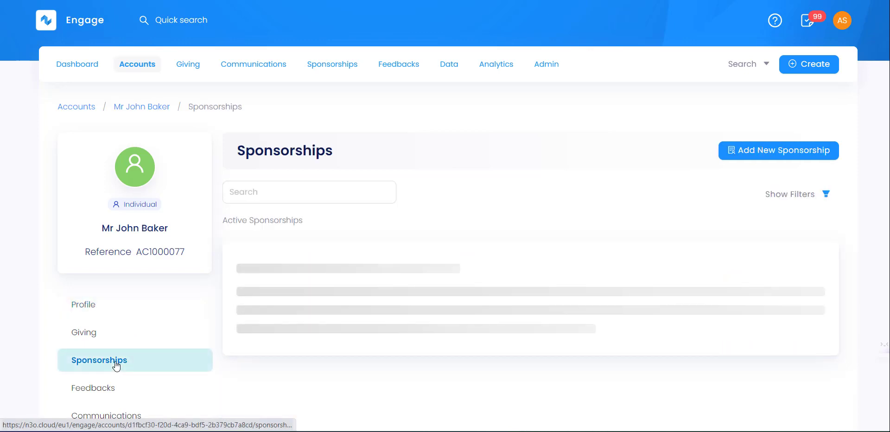
left_click(779, 151)
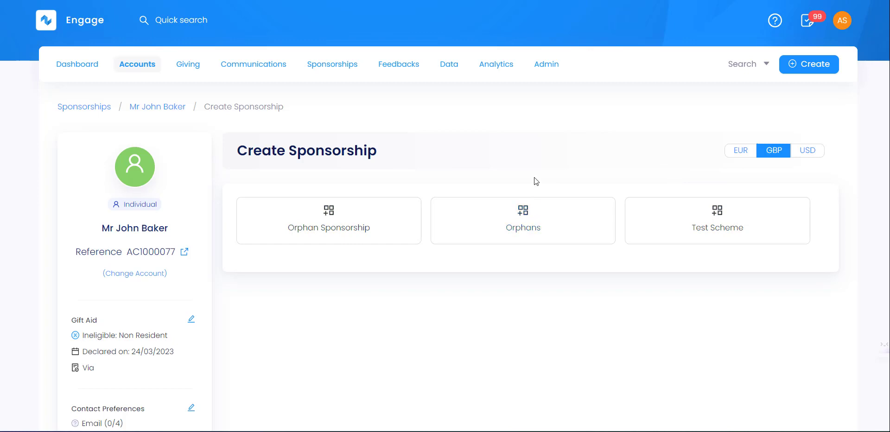
left_click(543, 220)
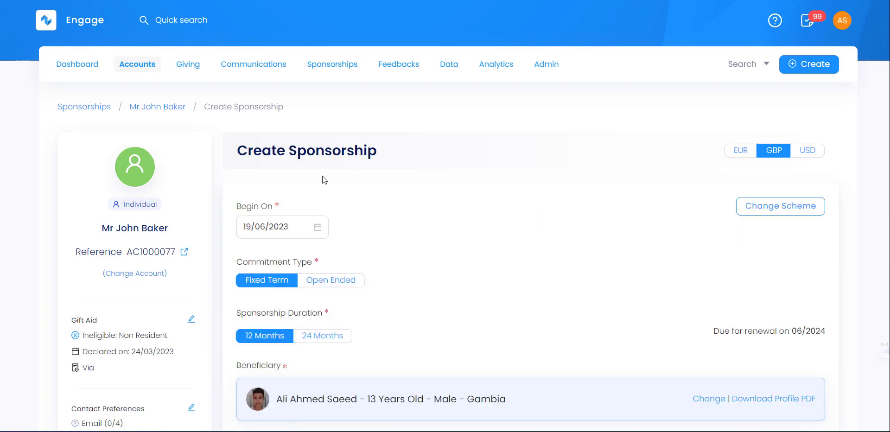
Step: Switch Commitment Type to Open Ended and back to Fixed Term, keeping 12 months
scroll(324, 176, "down", 1)
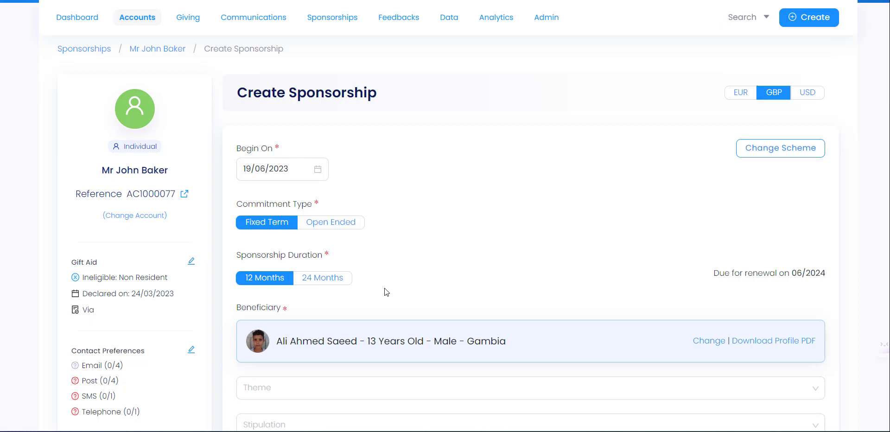
left_click(329, 226)
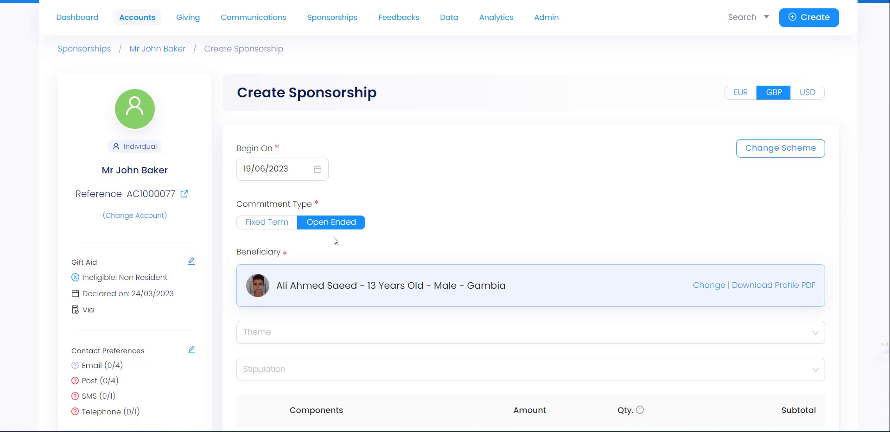
left_click(268, 226)
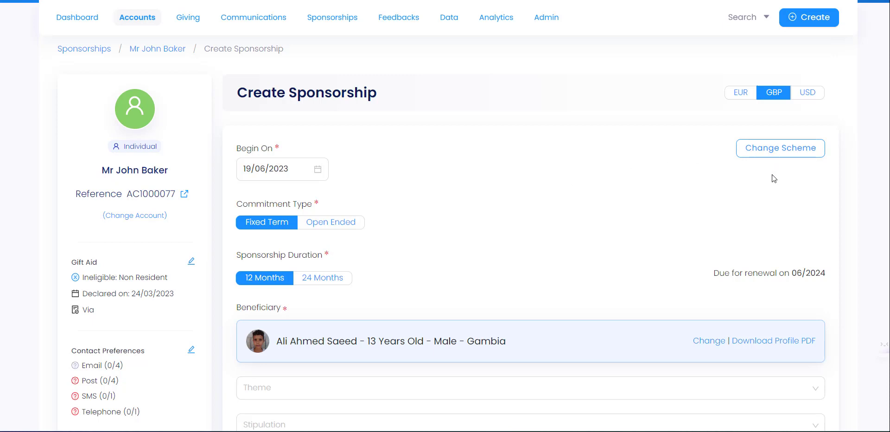
scroll(436, 245, "down", 2)
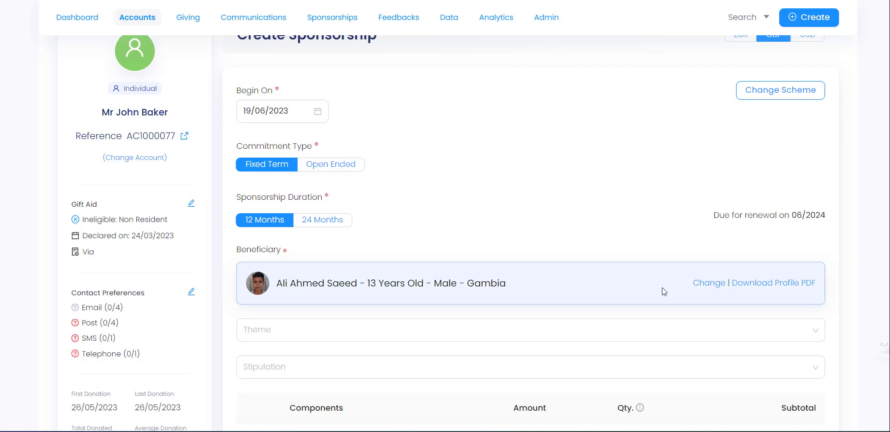
Step: Open the beneficiary change search and filter Location to Gambia
left_click(714, 285)
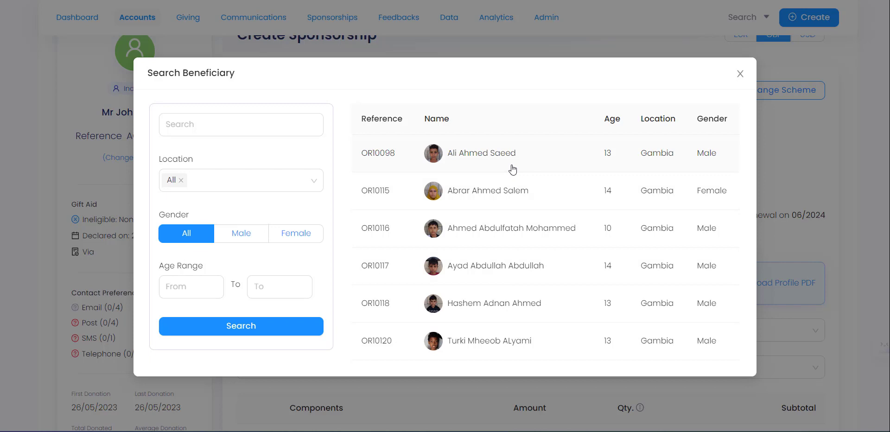
left_click(231, 183)
left_click(181, 180)
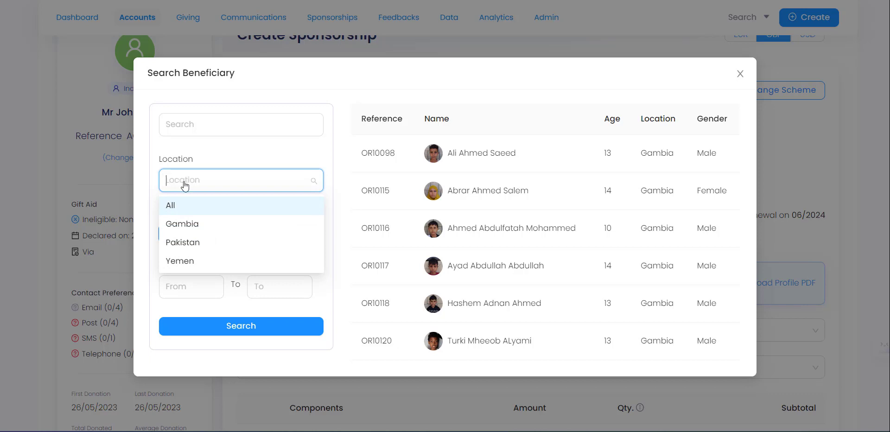
left_click(224, 183)
left_click(217, 185)
left_click(210, 224)
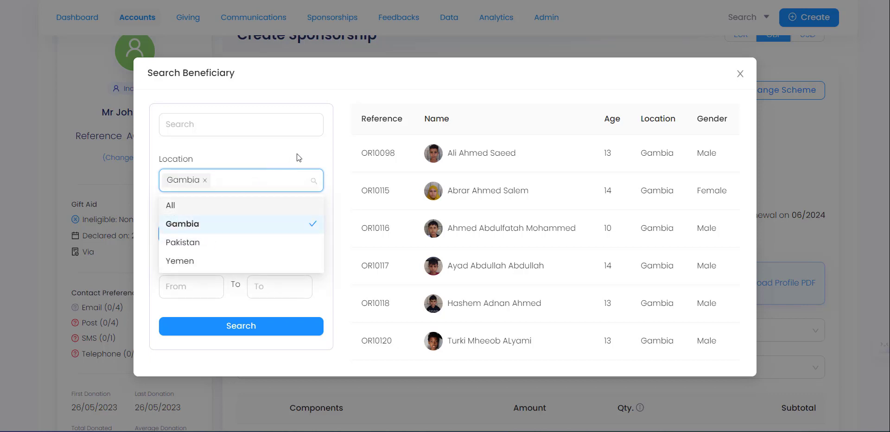
left_click(299, 158)
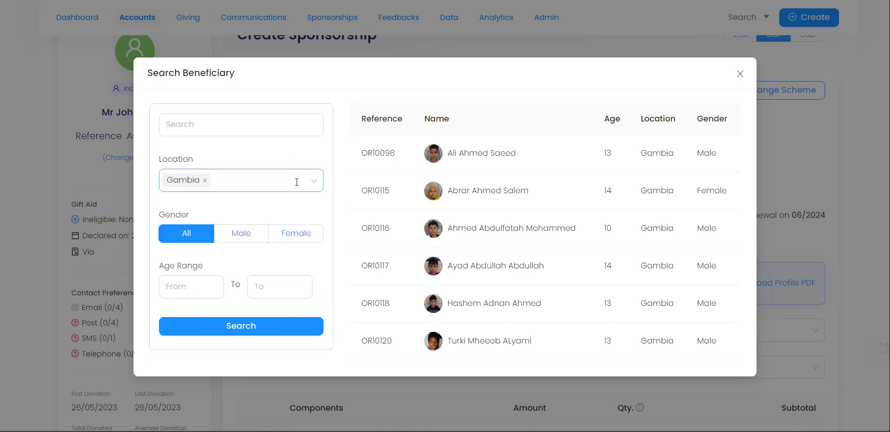
Step: Search Gambian beneficiaries, female then all genders, and pick the 13-year-old boy
left_click(306, 239)
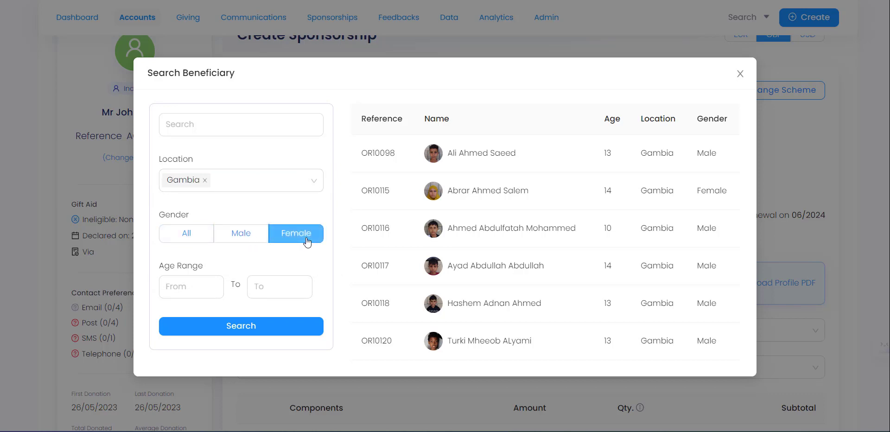
left_click(246, 329)
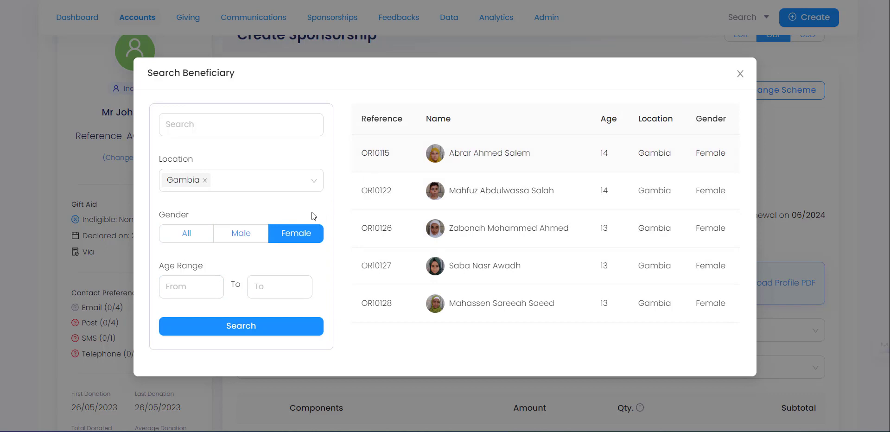
left_click(197, 234)
left_click(251, 326)
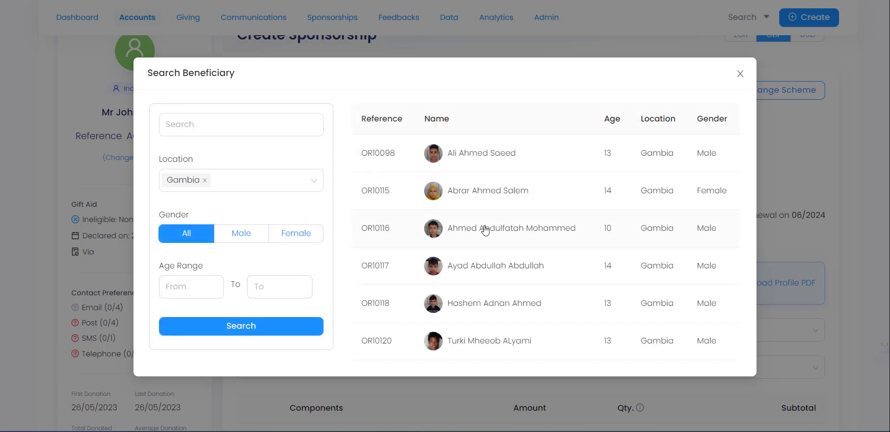
scroll(510, 234, "down", 2)
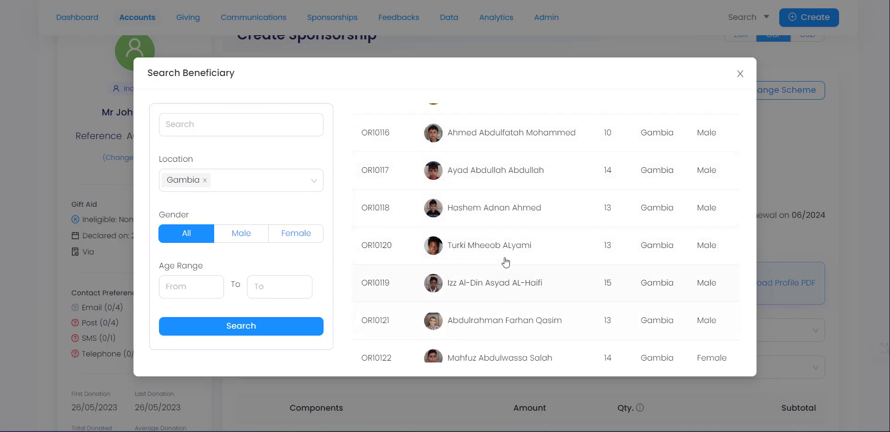
scroll(494, 246, "down", 3)
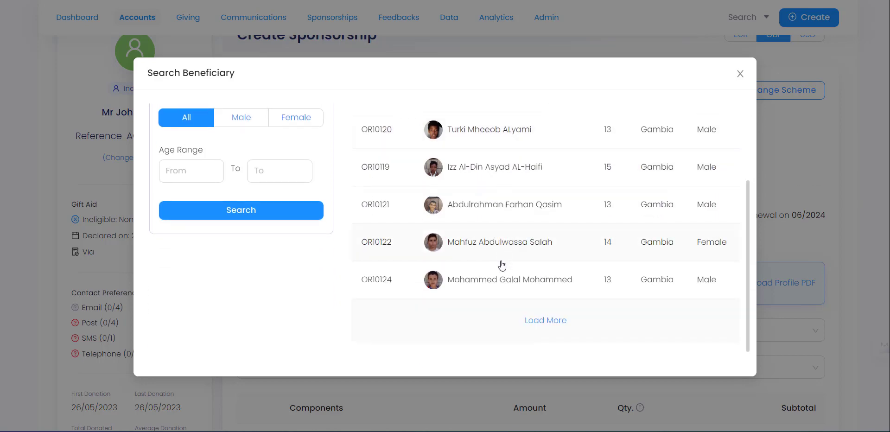
left_click(494, 147)
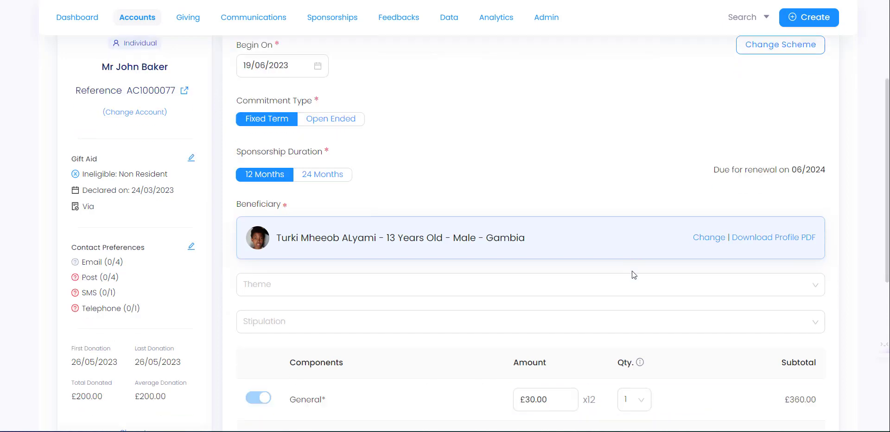
Step: Choose General in both the Theme and Stipulation dropdowns
scroll(633, 271, "down", 1)
mouse_move(775, 228)
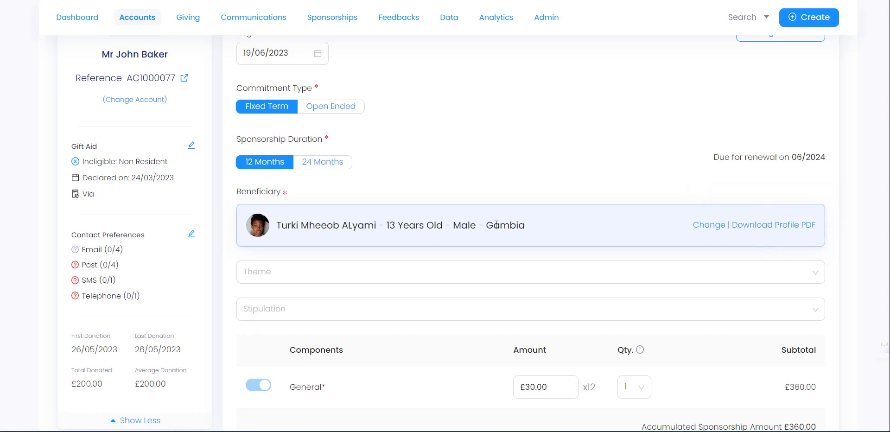
scroll(309, 238, "down", 1)
left_click(291, 220)
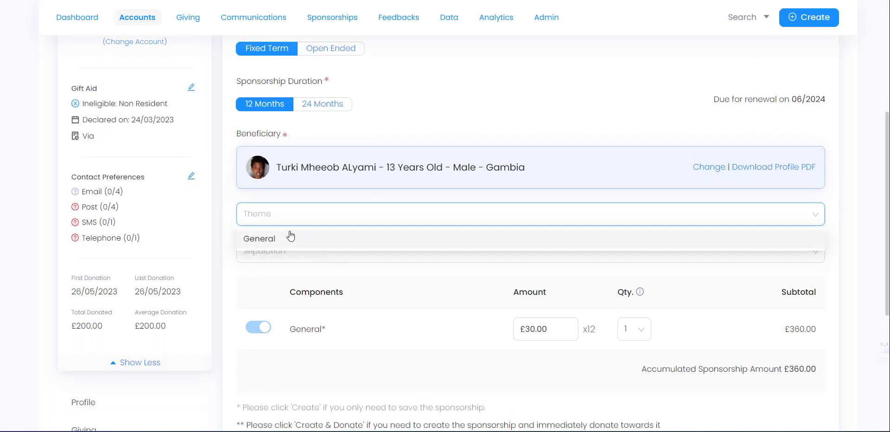
left_click(287, 240)
left_click(308, 256)
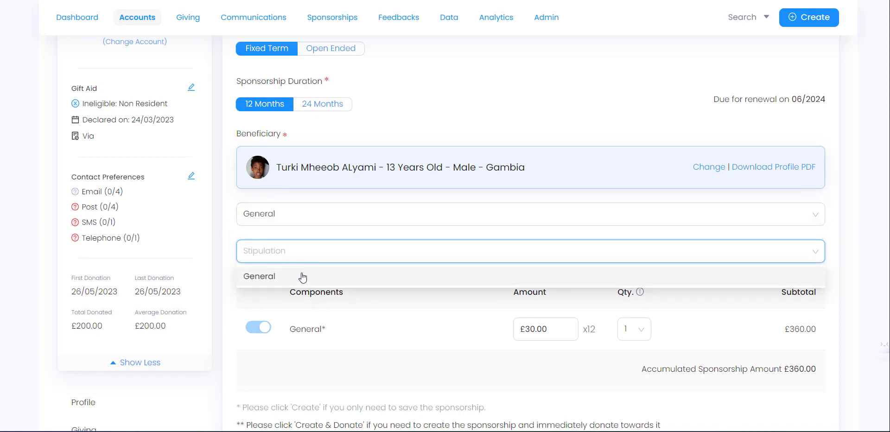
left_click(300, 275)
scroll(323, 230, "down", 1)
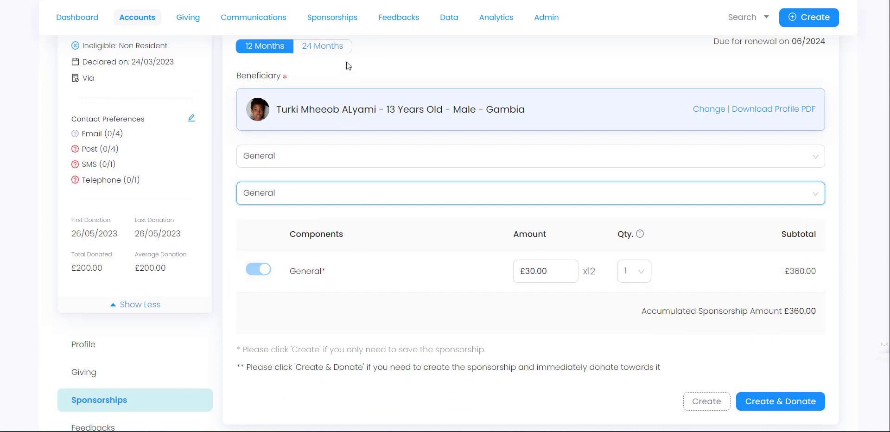
left_click(407, 9)
left_click(550, 271)
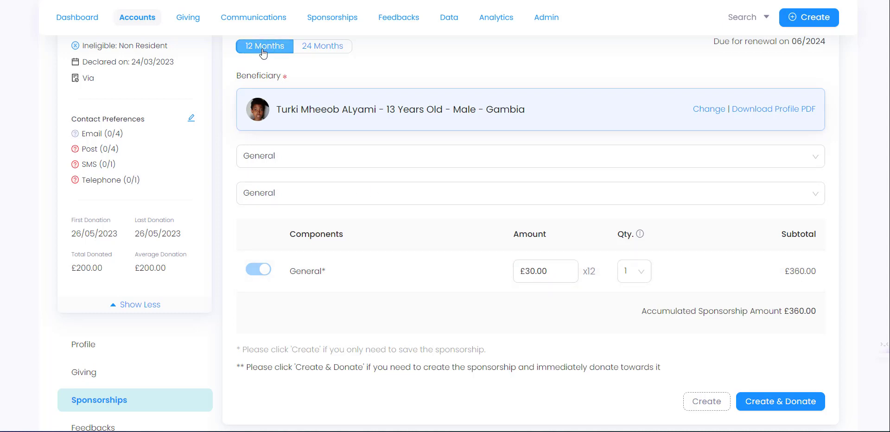
scroll(269, 72, "up", 1)
scroll(277, 96, "down", 1)
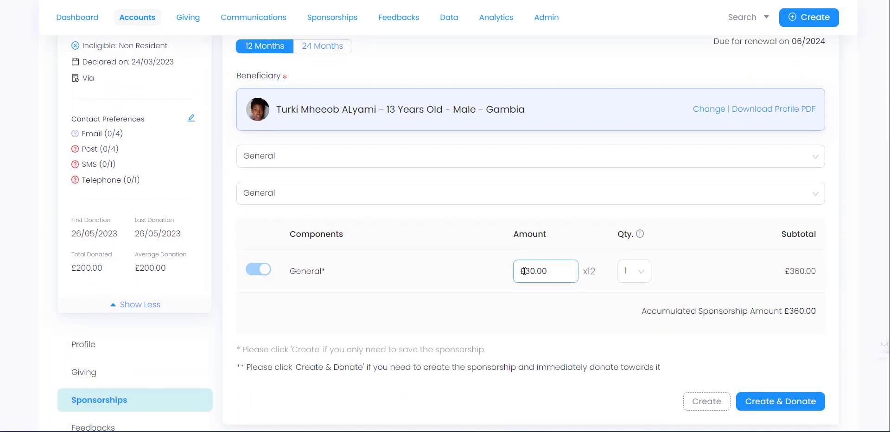
left_click(645, 278)
left_click(644, 278)
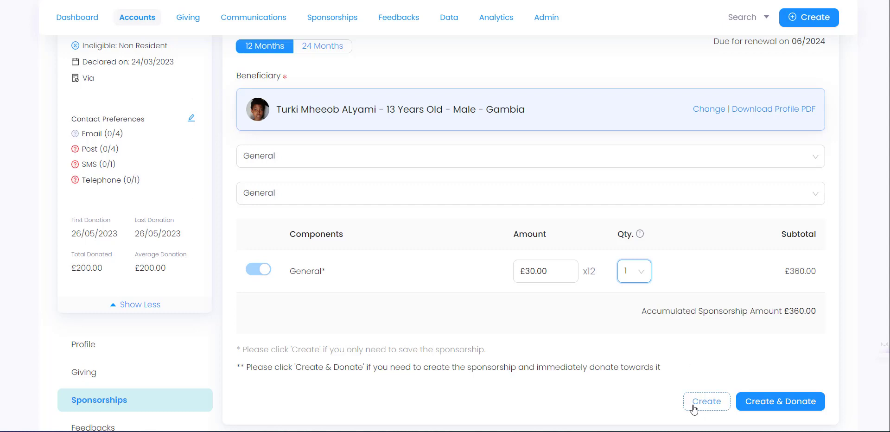
left_click(667, 284)
scroll(500, 121, "up", 4)
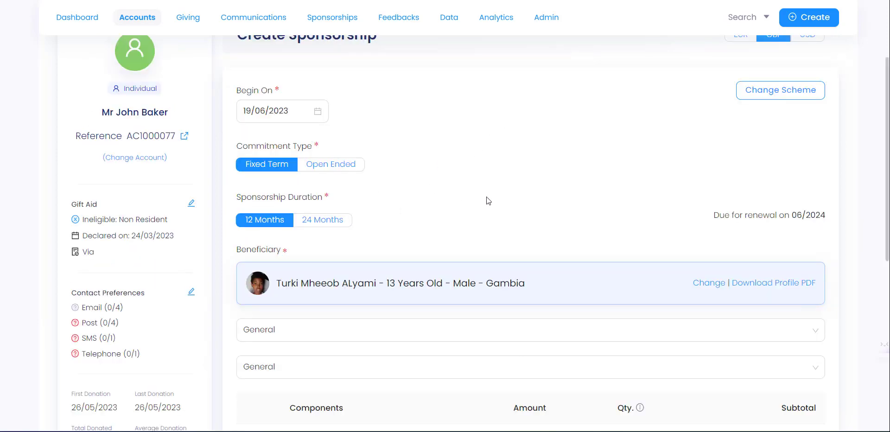
scroll(556, 241, "down", 5)
Step: Create the sponsorship and save its £360.00 allocation to reach payment
left_click(768, 353)
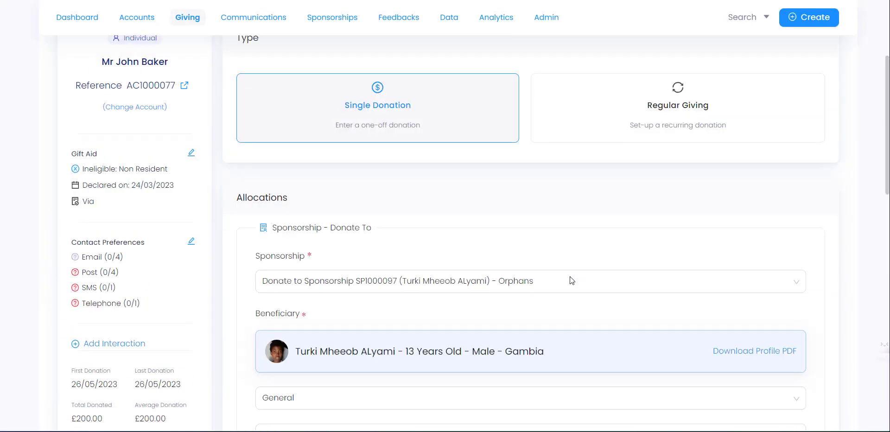
scroll(517, 304, "down", 8)
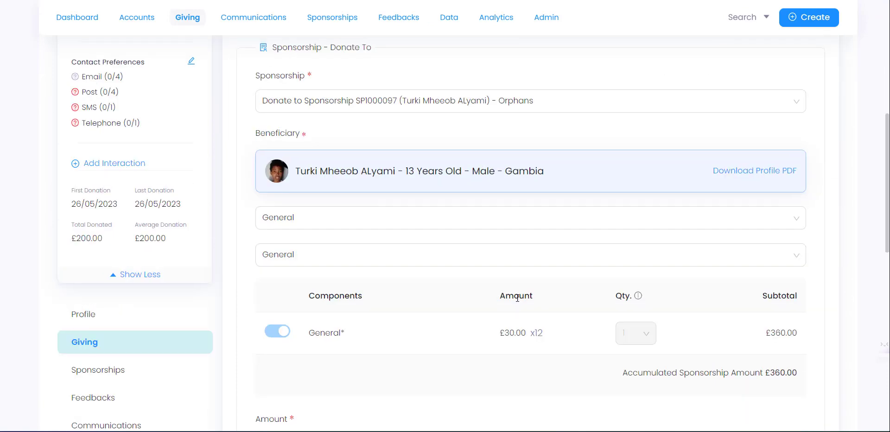
scroll(496, 302, "down", 4)
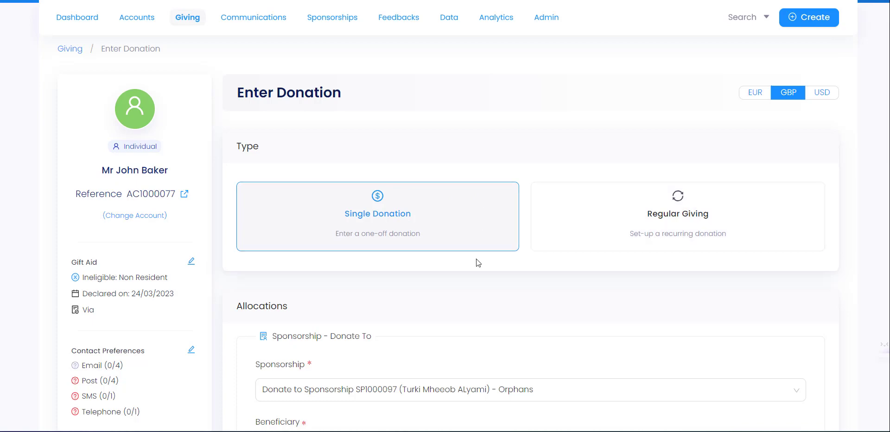
scroll(477, 260, "down", 3)
scroll(409, 250, "down", 7)
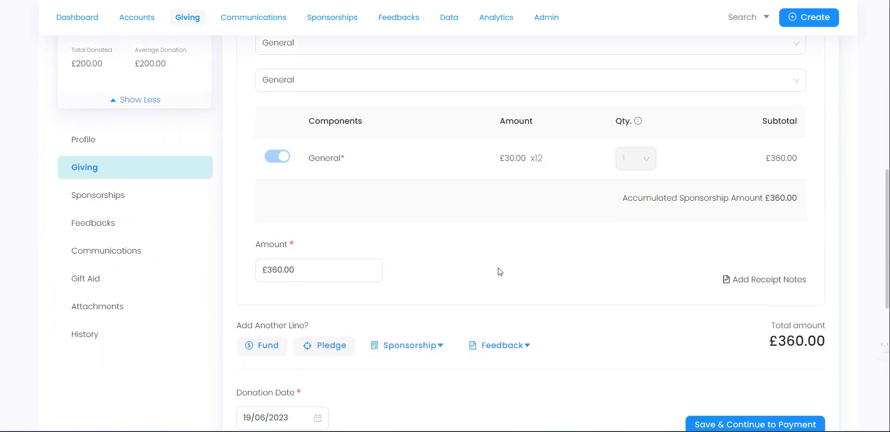
scroll(606, 303, "down", 1)
left_click(739, 372)
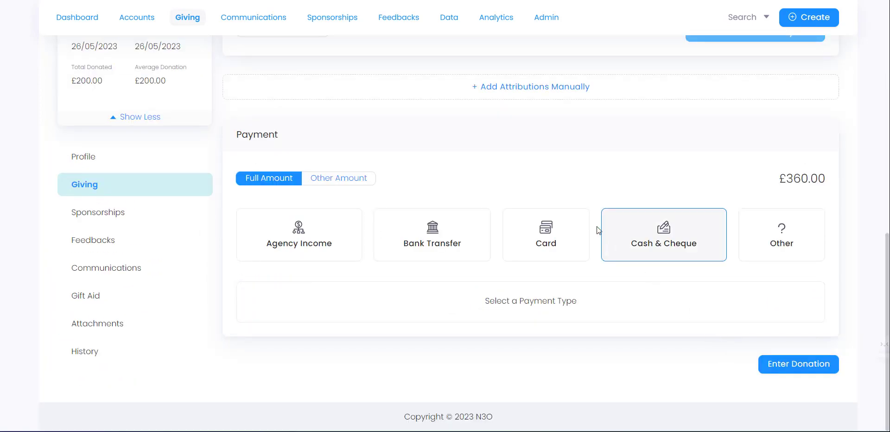
Step: Pay by Cash & Cheque with Manchester as the receiving office
scroll(538, 173, "up", 1)
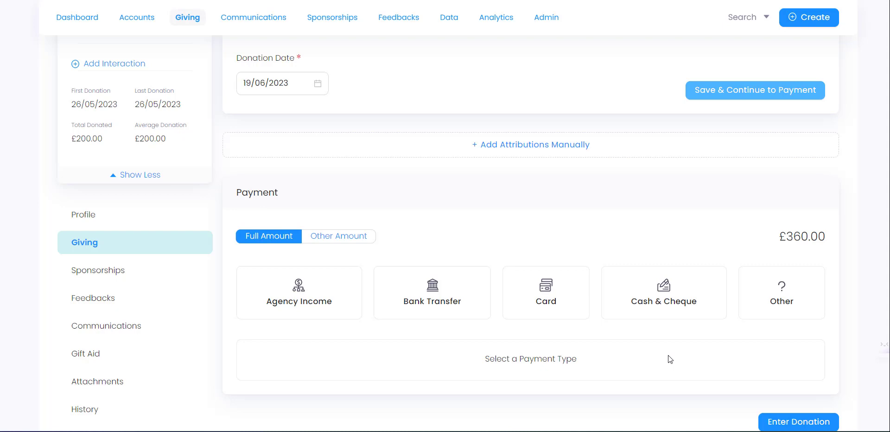
left_click(663, 304)
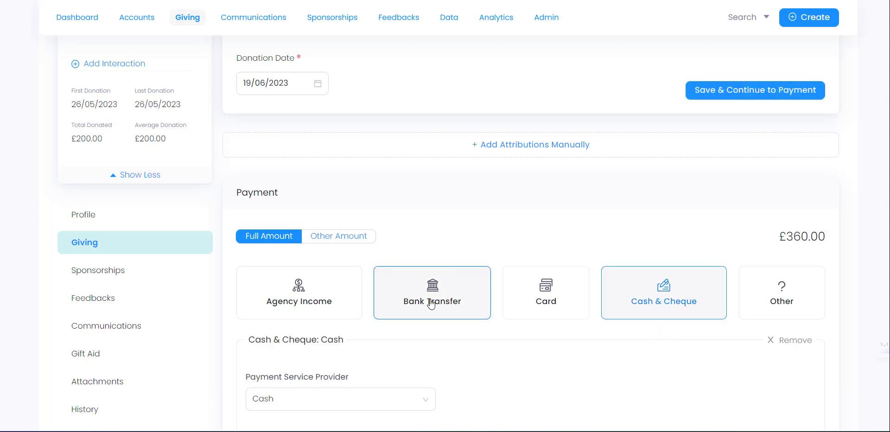
scroll(417, 306, "down", 6)
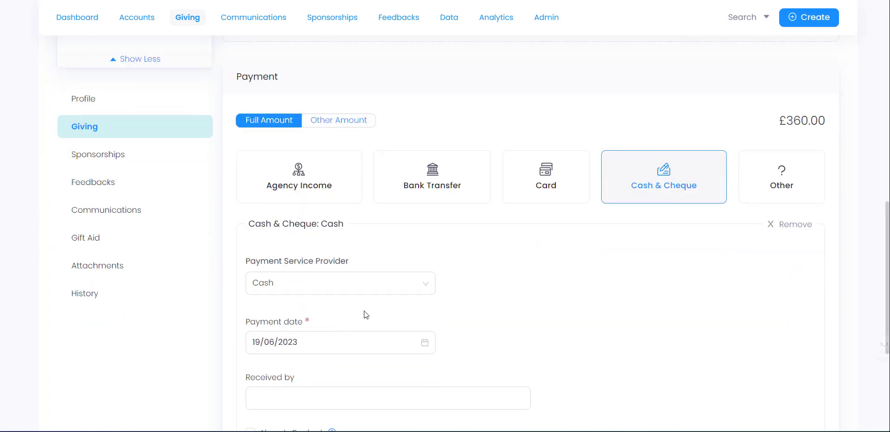
left_click(287, 340)
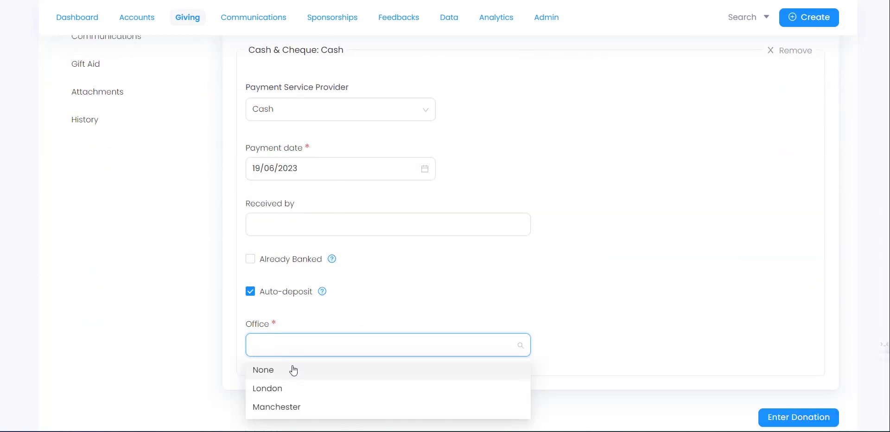
left_click(292, 406)
left_click(588, 257)
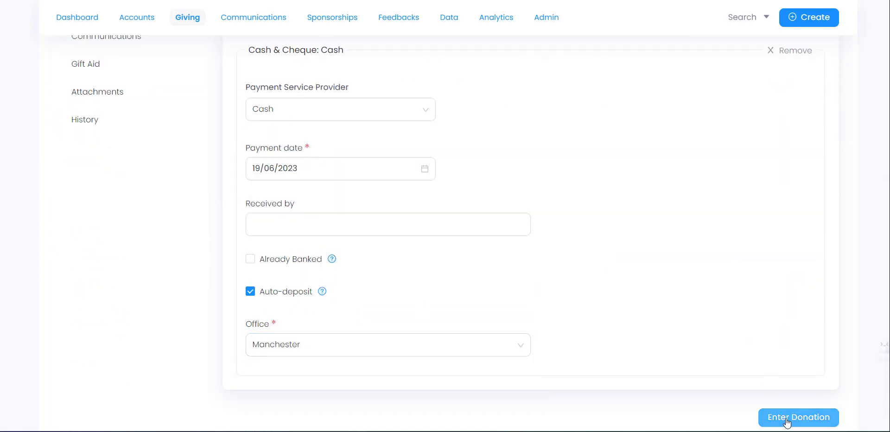
Step: Enter the donation and review DN10000282's allocations, cash payment and receipts
left_click(786, 419)
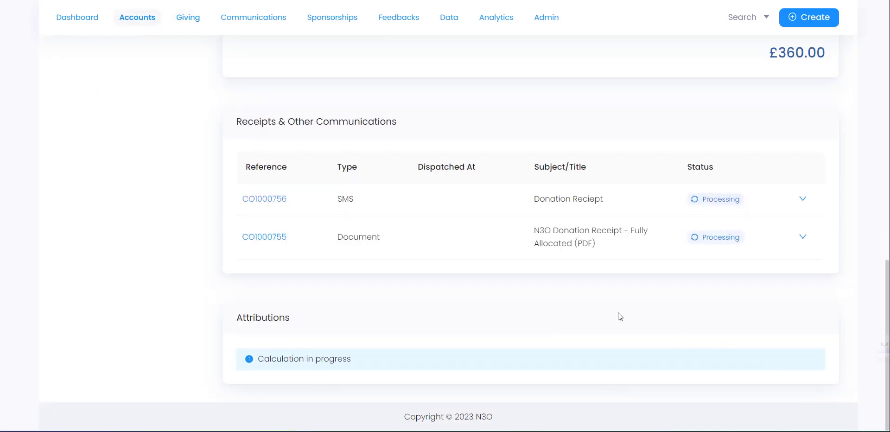
scroll(589, 316, "up", 8)
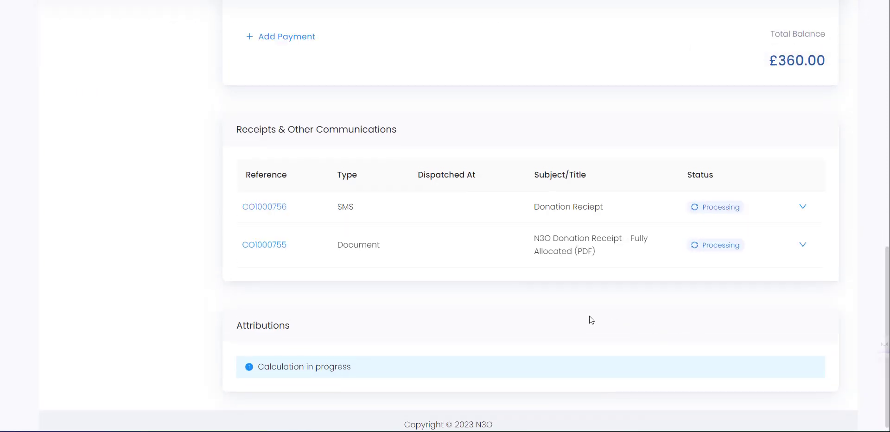
scroll(588, 316, "up", 4)
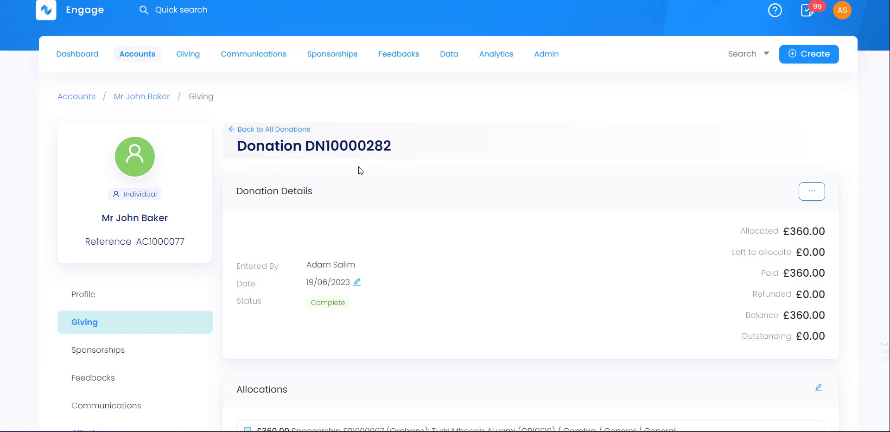
scroll(417, 264, "down", 5)
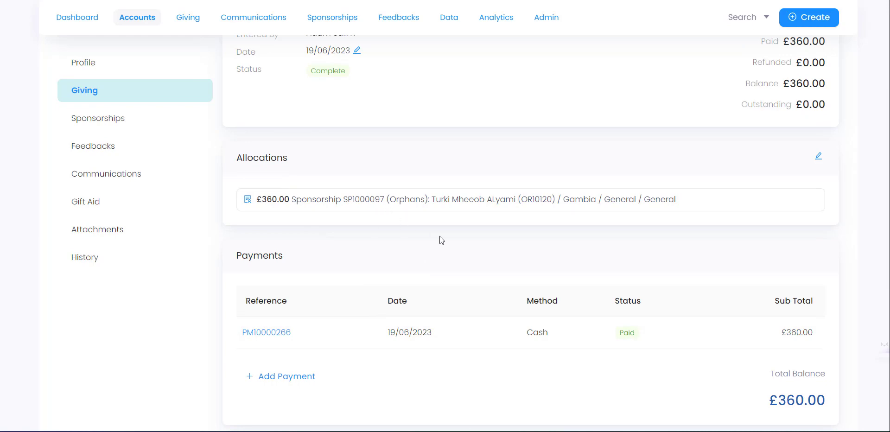
scroll(463, 259, "down", 4)
scroll(459, 283, "down", 2)
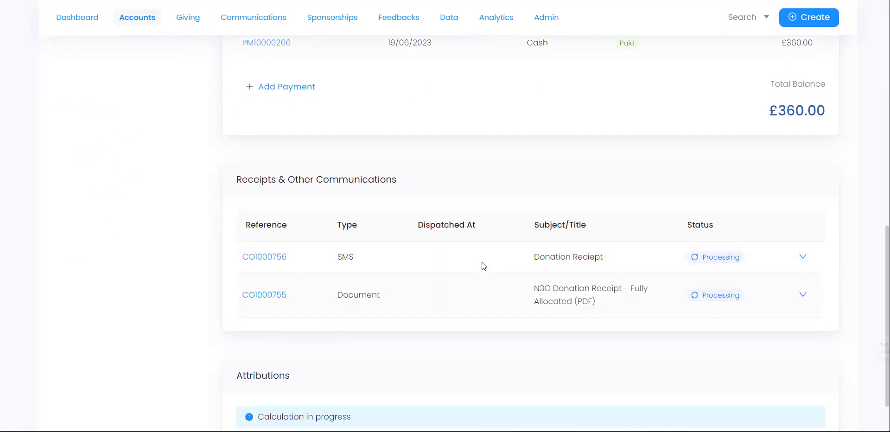
scroll(439, 315, "down", 1)
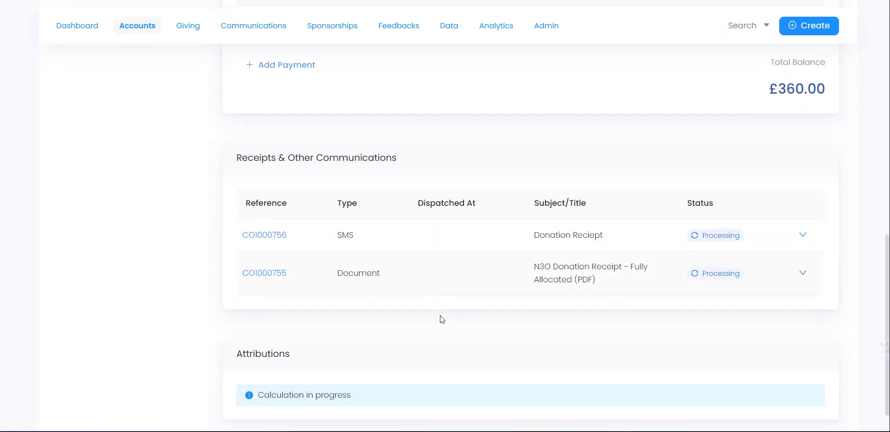
scroll(441, 318, "down", 1)
scroll(433, 312, "up", 10)
scroll(376, 311, "down", 2)
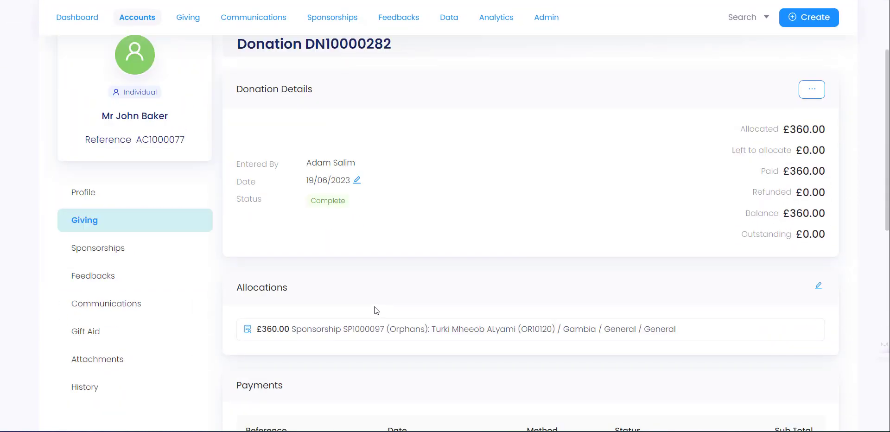
scroll(376, 308, "up", 3)
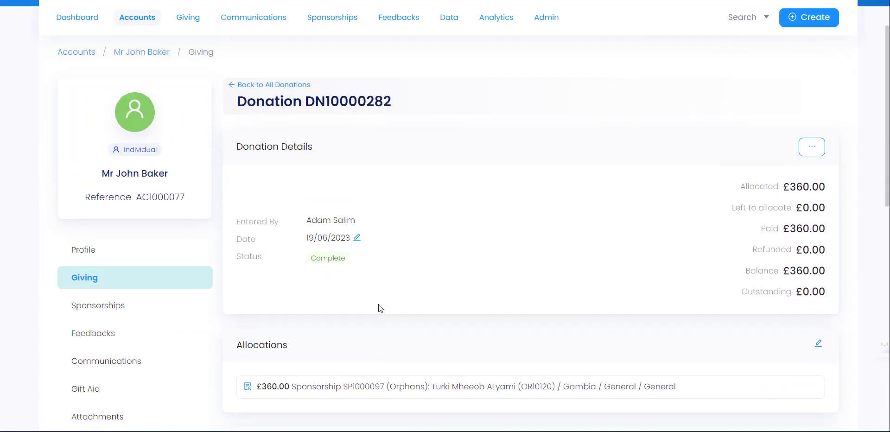
Step: Open the account's Sponsorships list and check SP1000097's Jun 2023 – Jun 2024 range
left_click(130, 307)
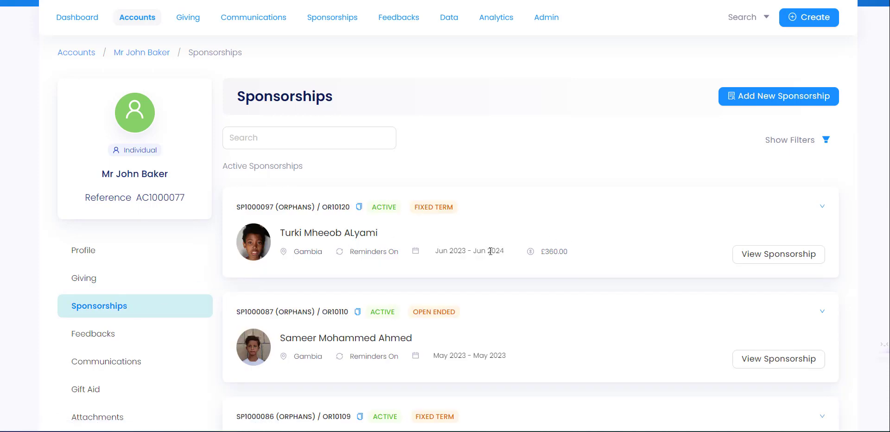
left_click_drag(436, 251, 505, 252)
left_click(459, 264)
left_click(788, 256)
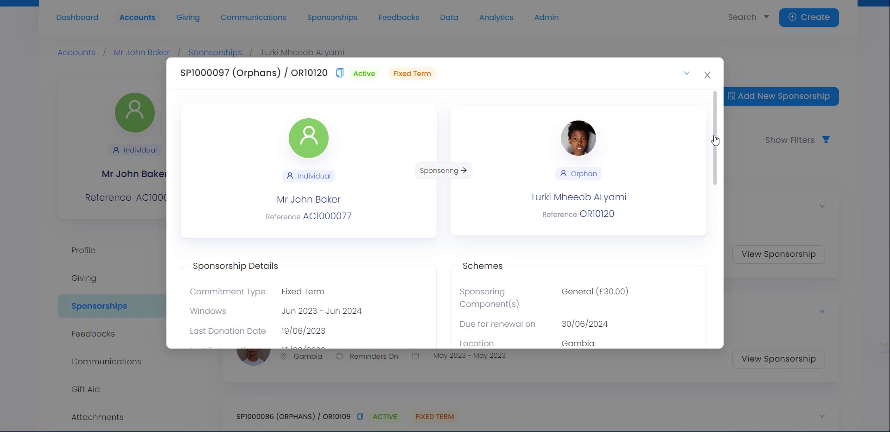
left_click_drag(716, 140, 713, 195)
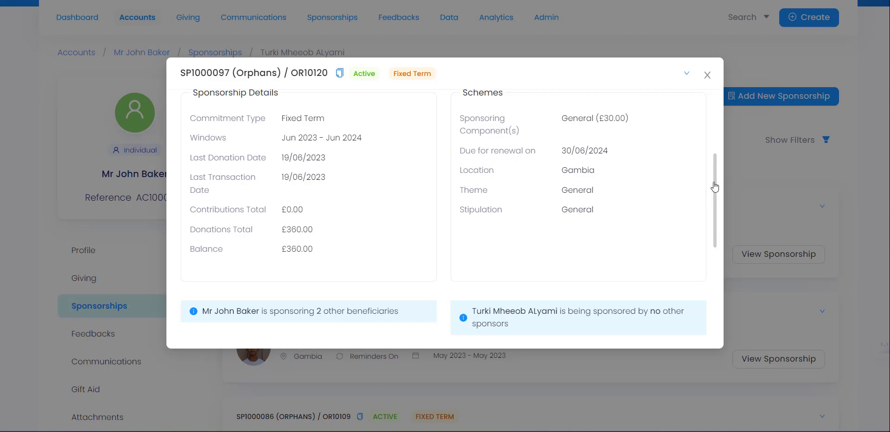
scroll(715, 191, "down", 3)
scroll(726, 268, "down", 2)
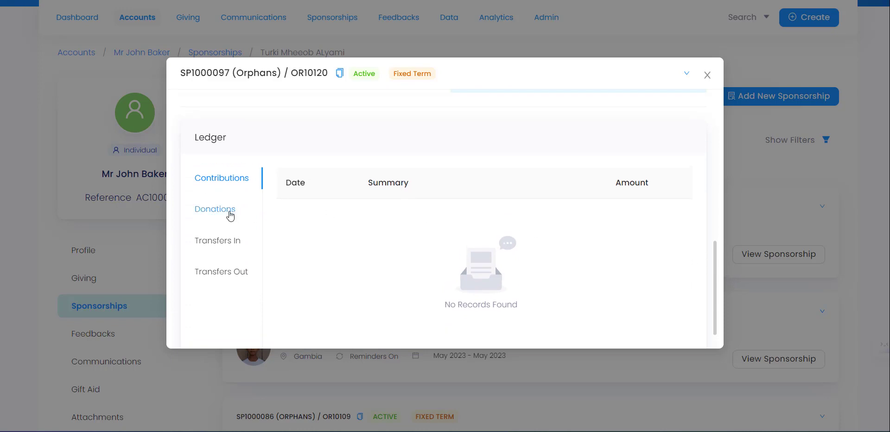
left_click(229, 213)
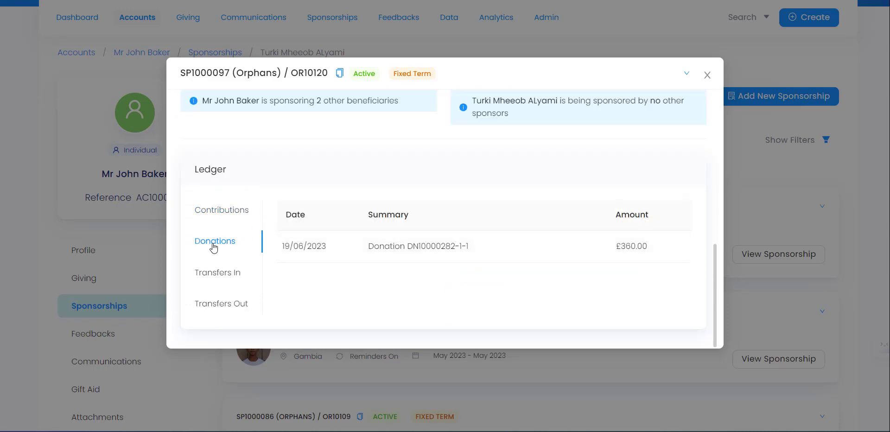
left_click_drag(285, 247, 642, 246)
left_click(548, 250)
left_click(233, 214)
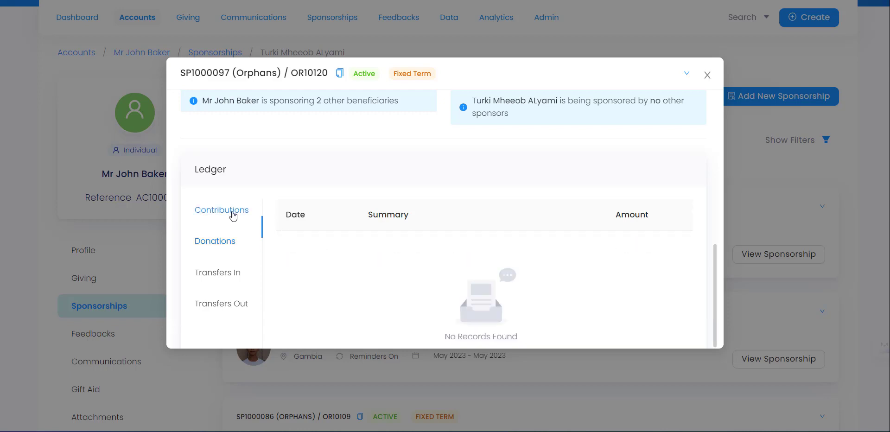
scroll(313, 222, "up", 5)
Step: Review the donations total, Jun 2023 – Jun 2024 window and £0.00 contributions total
scroll(260, 210, "down", 2)
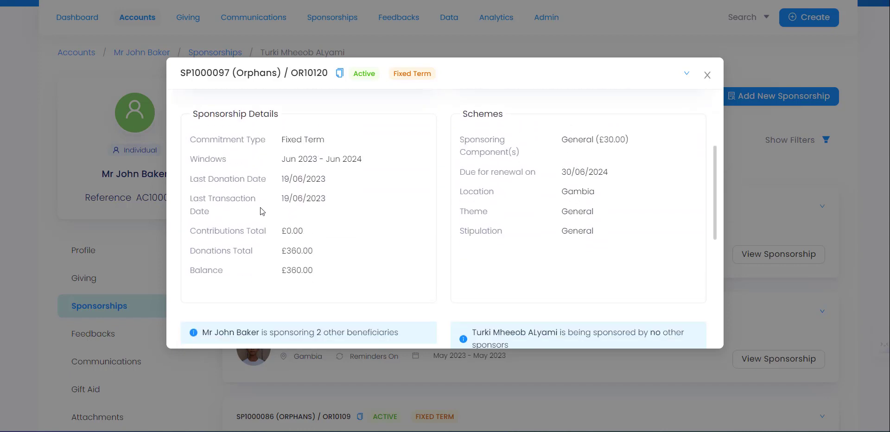
left_click_drag(193, 114, 295, 119)
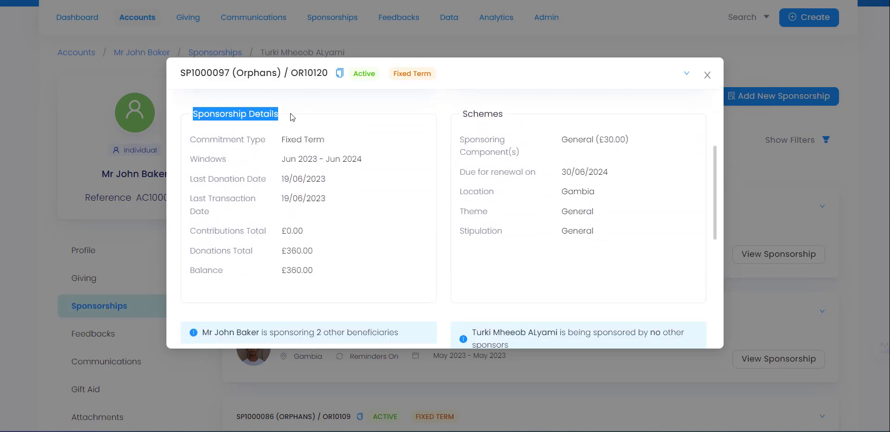
left_click_drag(191, 230, 332, 274)
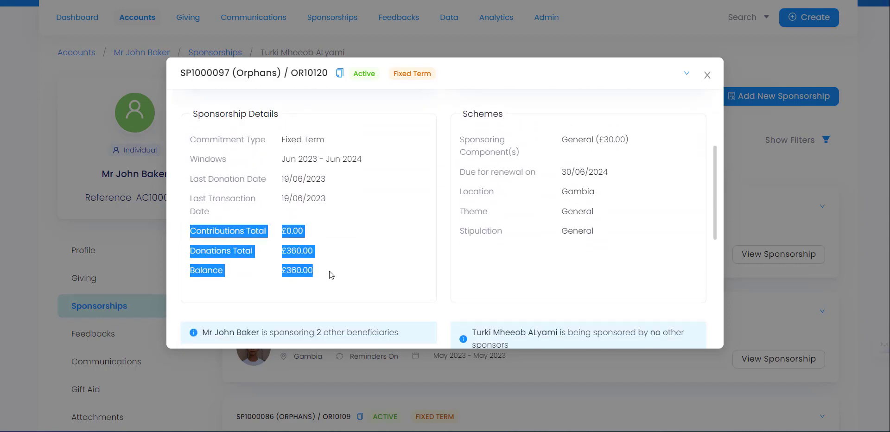
left_click(251, 235)
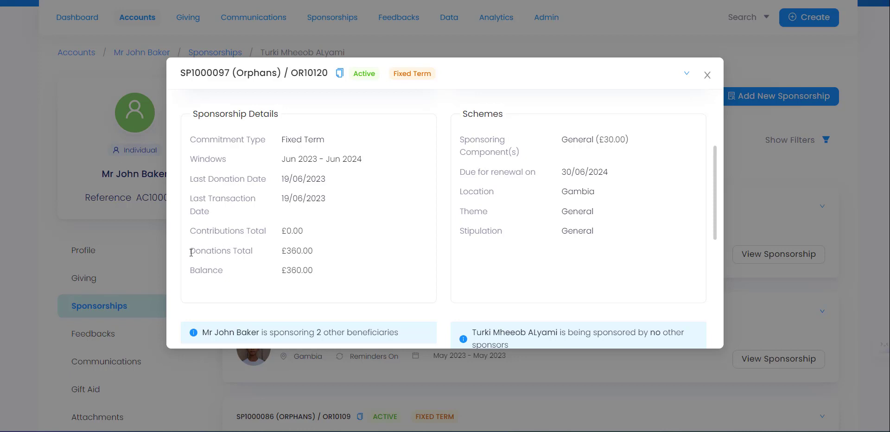
left_click_drag(192, 253, 242, 251)
left_click(242, 251)
left_click_drag(281, 158, 364, 159)
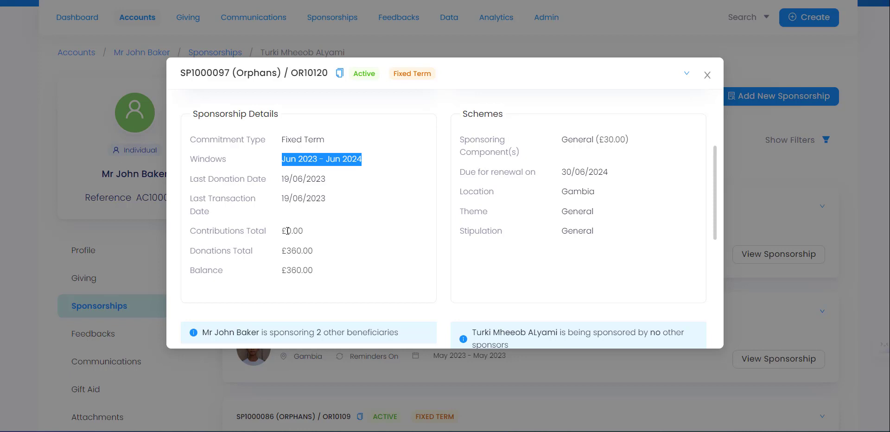
left_click(283, 160)
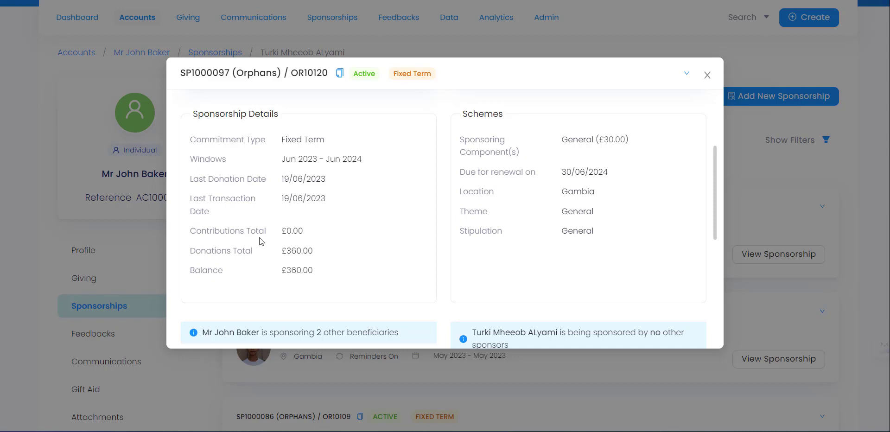
left_click_drag(284, 233, 319, 237)
left_click(285, 230)
left_click_drag(285, 231, 305, 233)
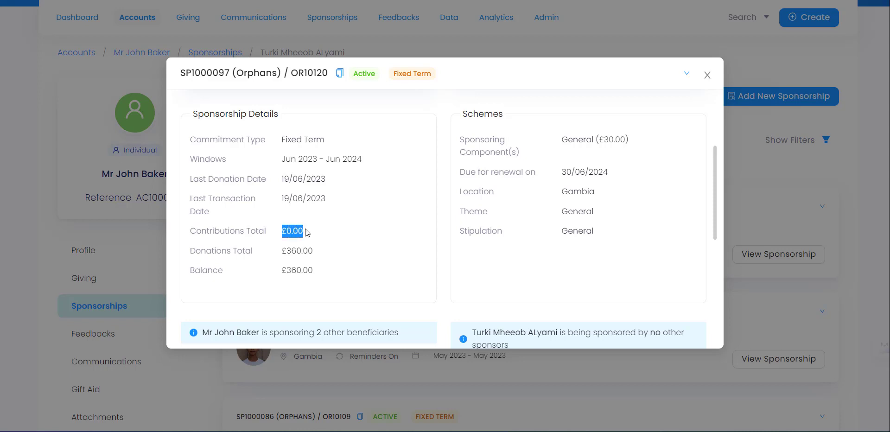
left_click(340, 270)
Step: Check the £360.00 balance and scroll through the Ledger section and back
left_click_drag(320, 270, 308, 251)
left_click(202, 272)
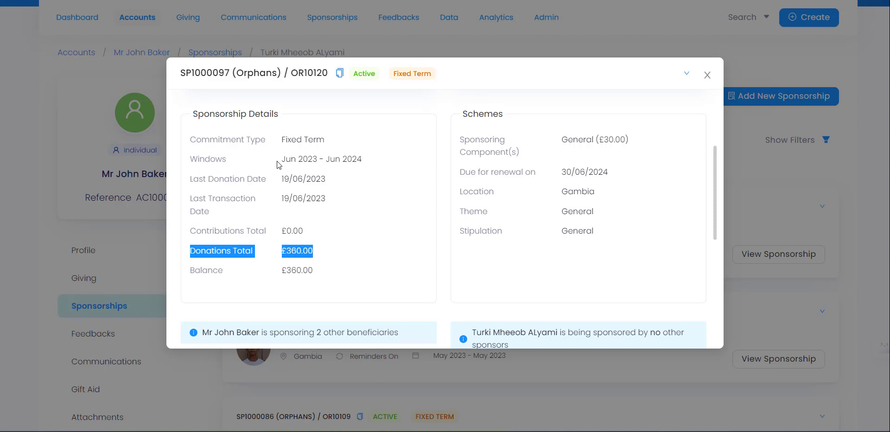
left_click_drag(283, 159, 366, 162)
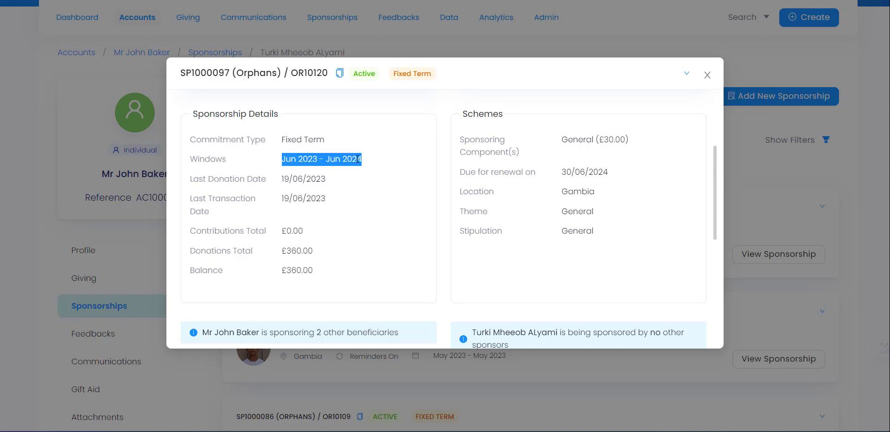
left_click(314, 161)
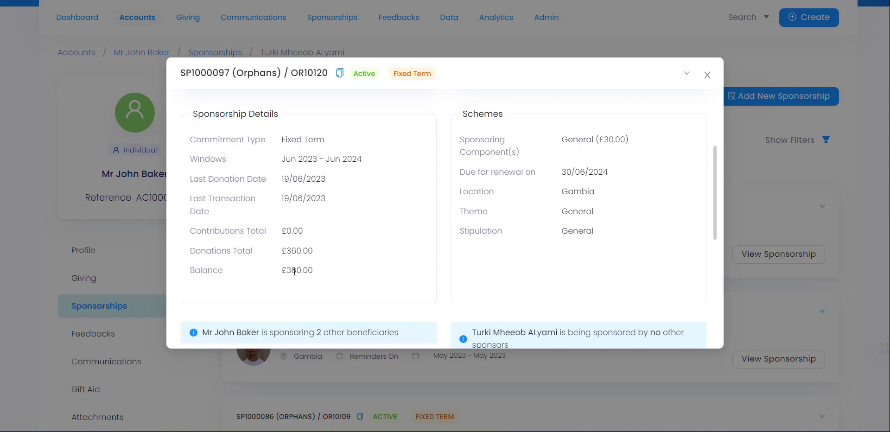
left_click_drag(315, 275, 281, 272)
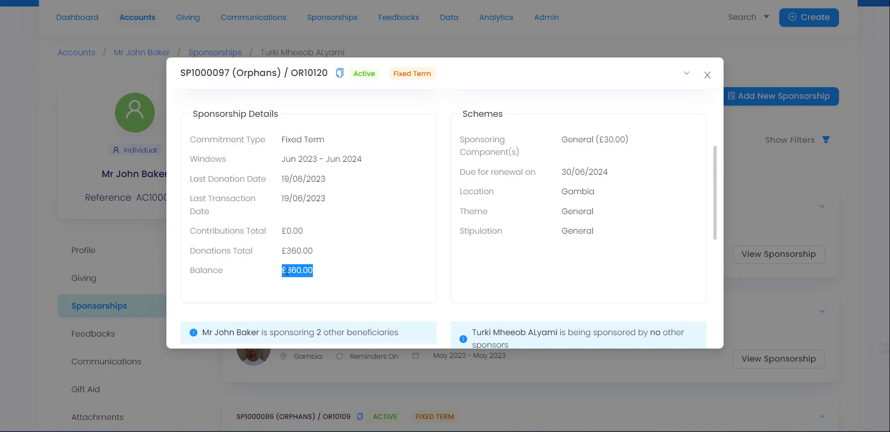
scroll(343, 237, "down", 3)
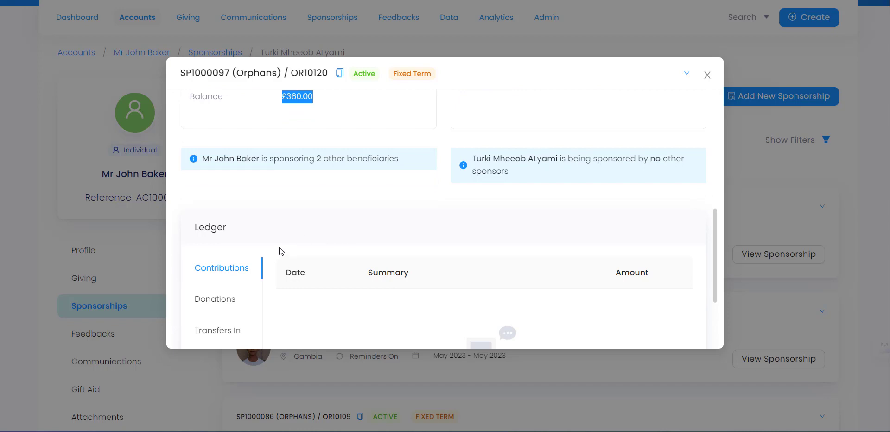
scroll(278, 256, "up", 4)
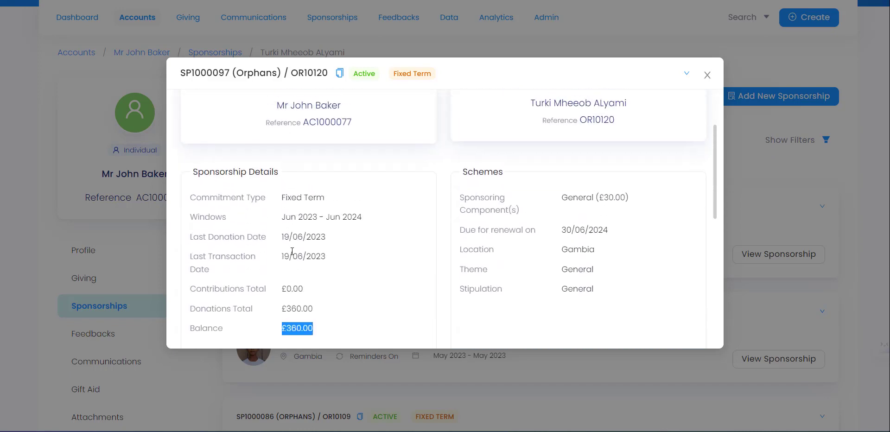
scroll(293, 252, "down", 1)
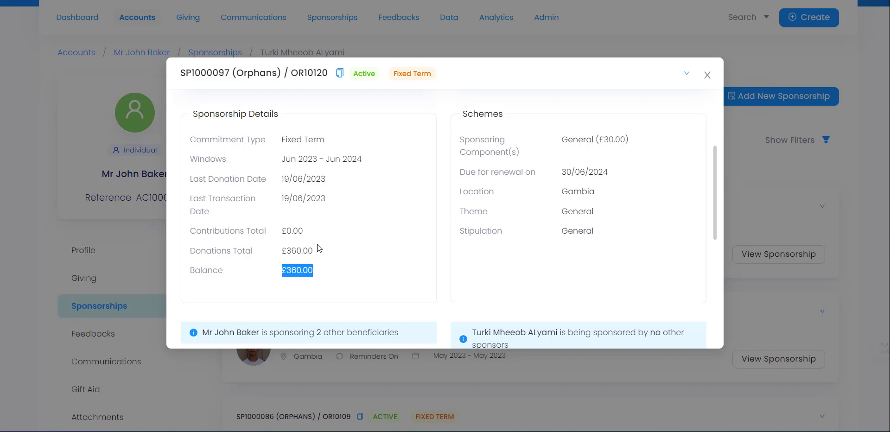
scroll(501, 107, "up", 3)
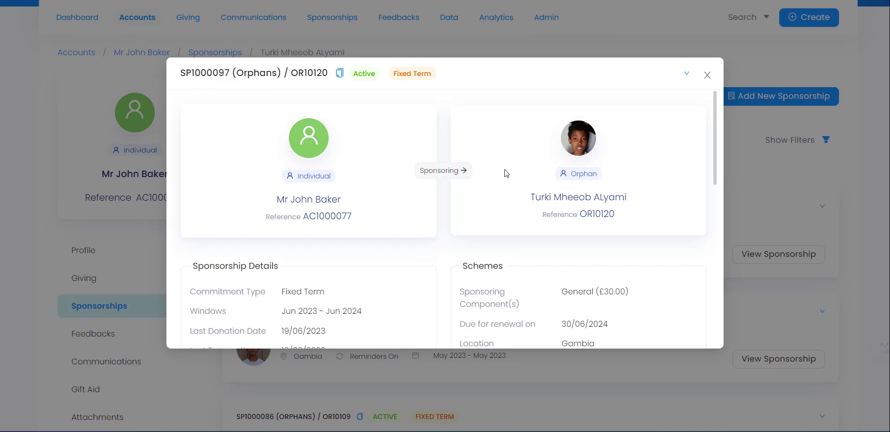
Step: Close the details and start a new task for SP1000097, inspecting its related link
left_click(707, 76)
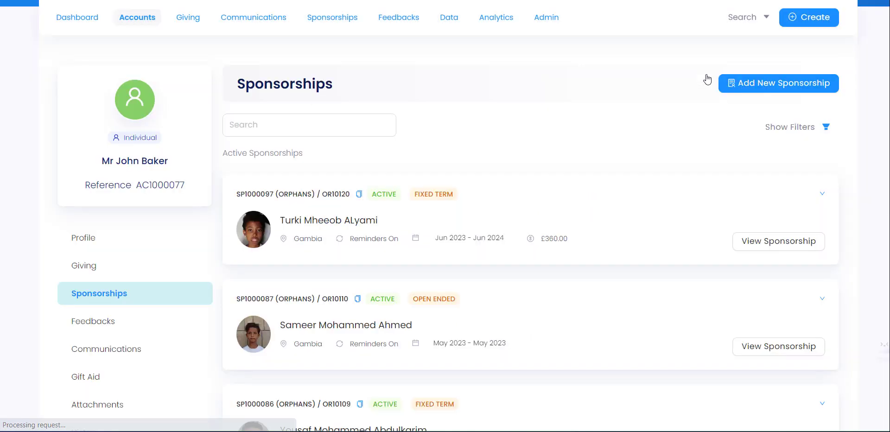
left_click(822, 193)
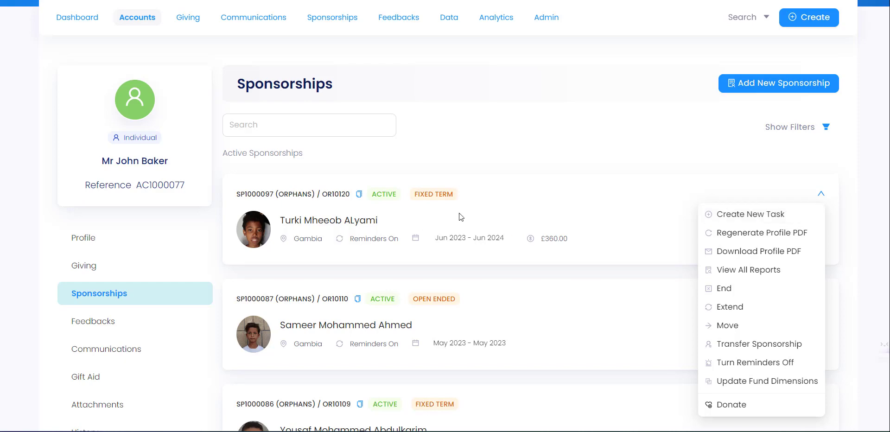
left_click(764, 219)
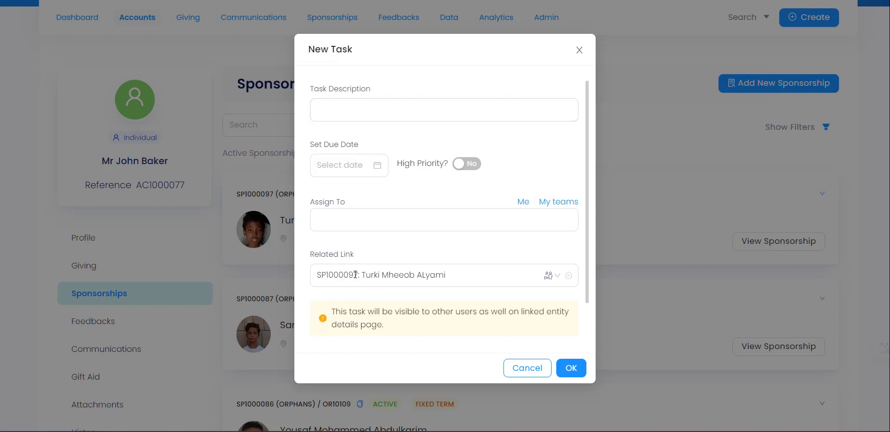
left_click(373, 276)
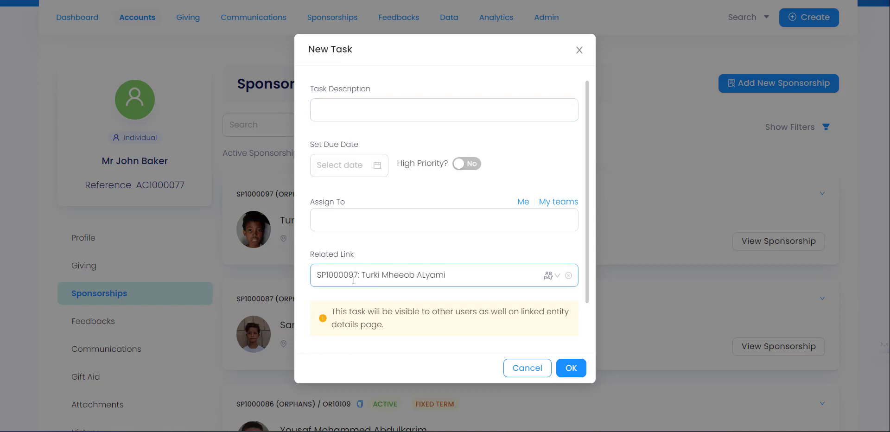
Step: Discard the new task and reopen the first sponsorship's actions menu
left_click(524, 367)
left_click(534, 235)
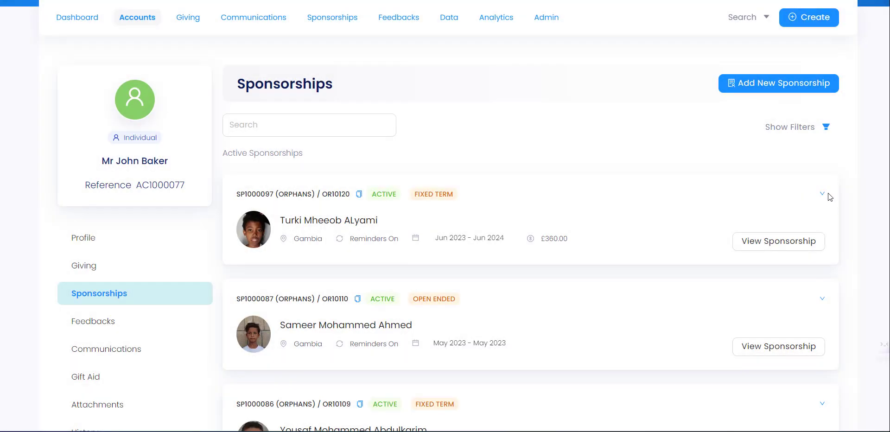
left_click(821, 197)
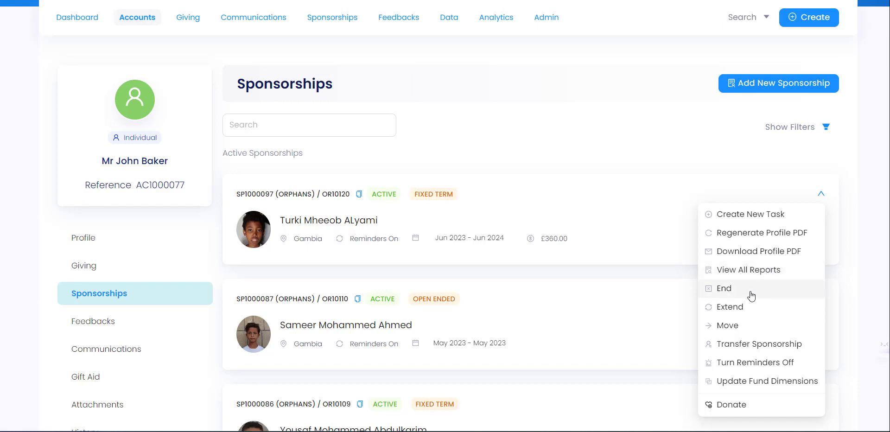
left_click(724, 288)
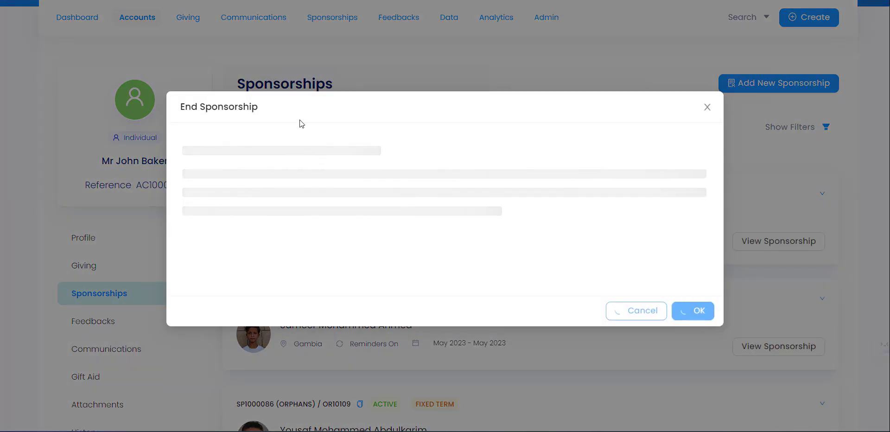
left_click(308, 197)
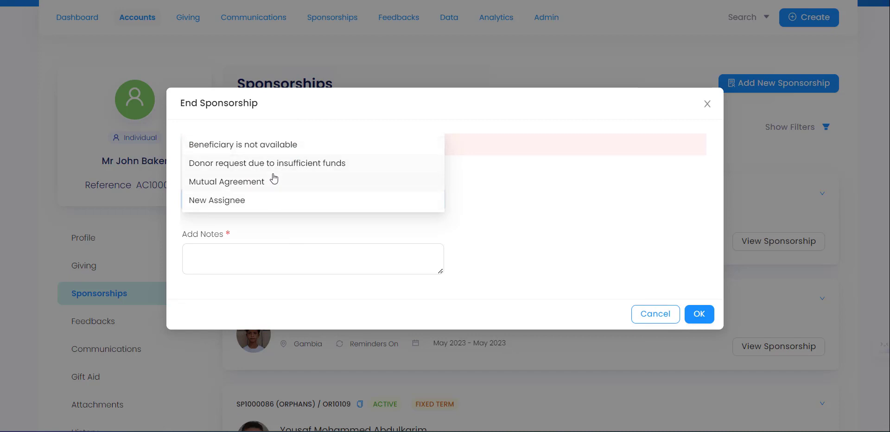
left_click(271, 149)
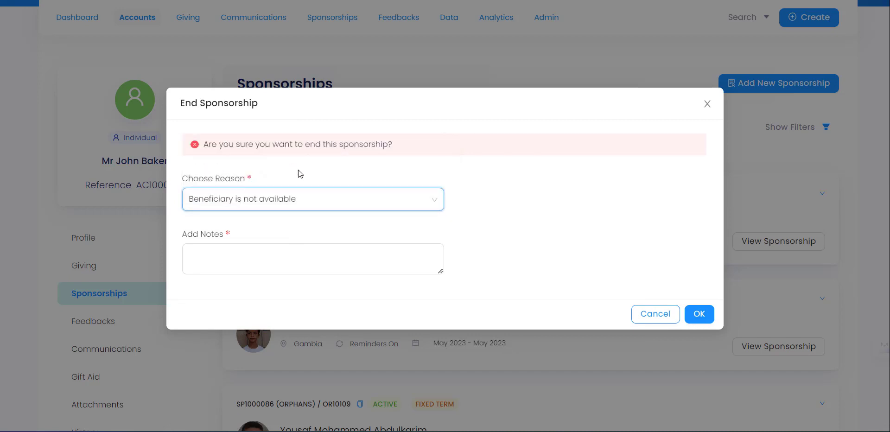
left_click(278, 246)
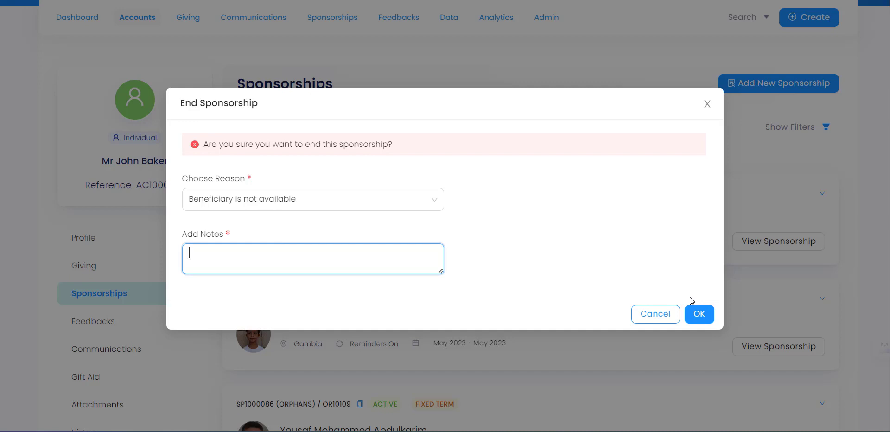
left_click(707, 105)
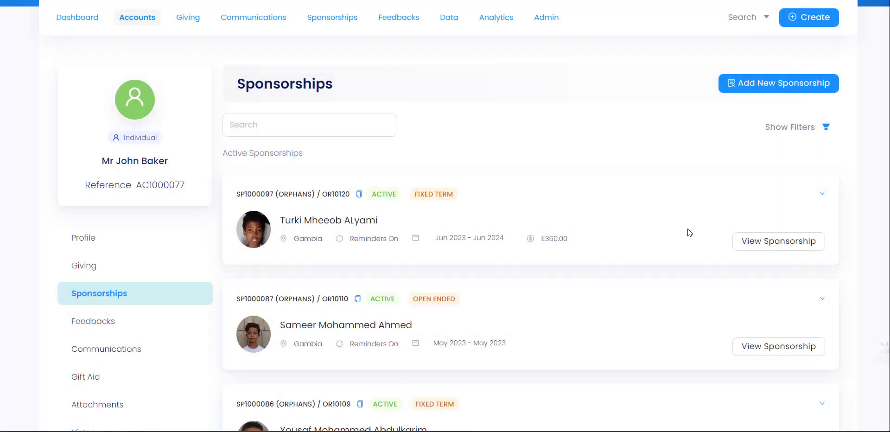
left_click(822, 194)
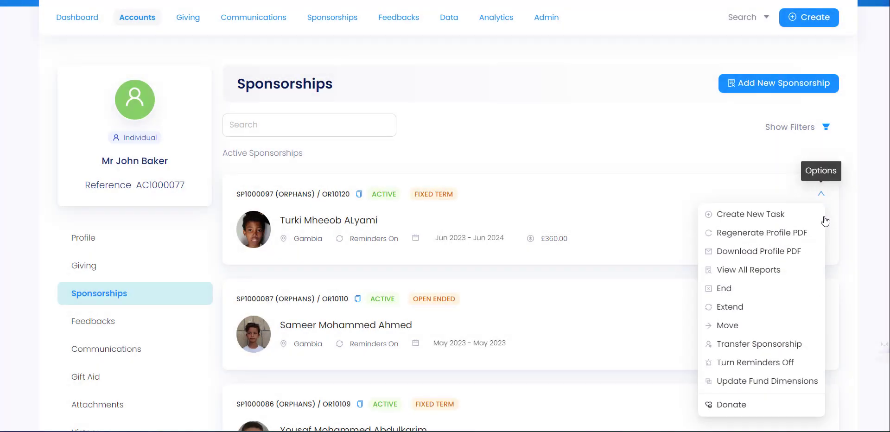
Step: Preview the Extend donation form for SP1000097, then leave without saving it
left_click(768, 313)
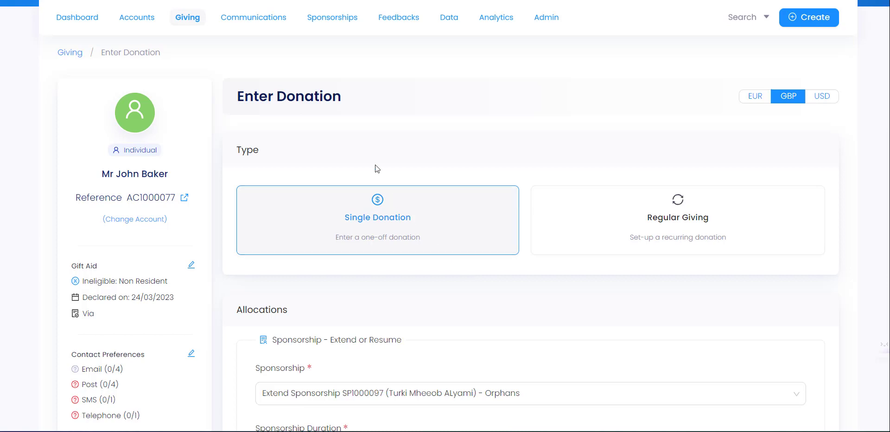
scroll(446, 300, "down", 3)
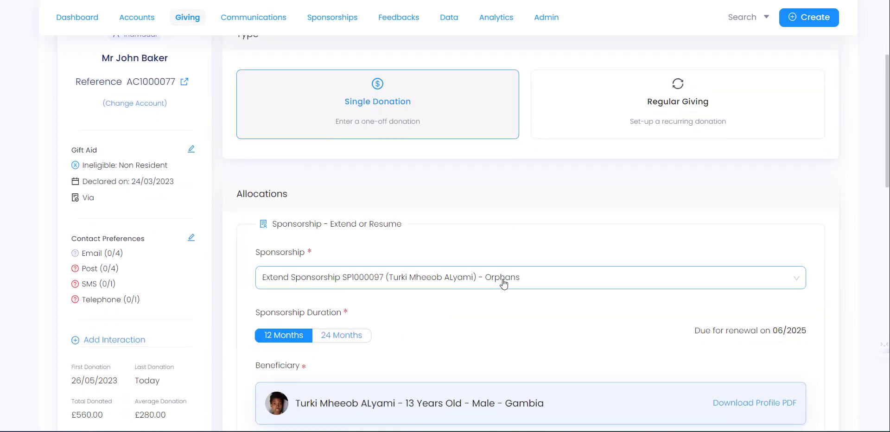
scroll(423, 291, "down", 8)
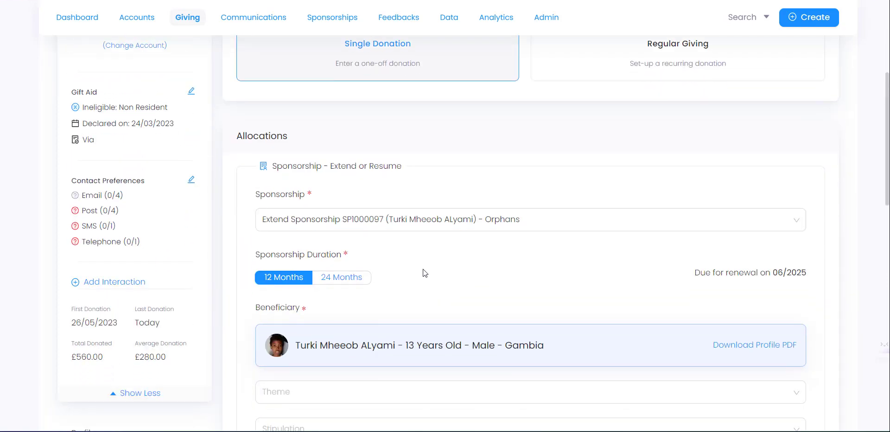
scroll(426, 272, "up", 10)
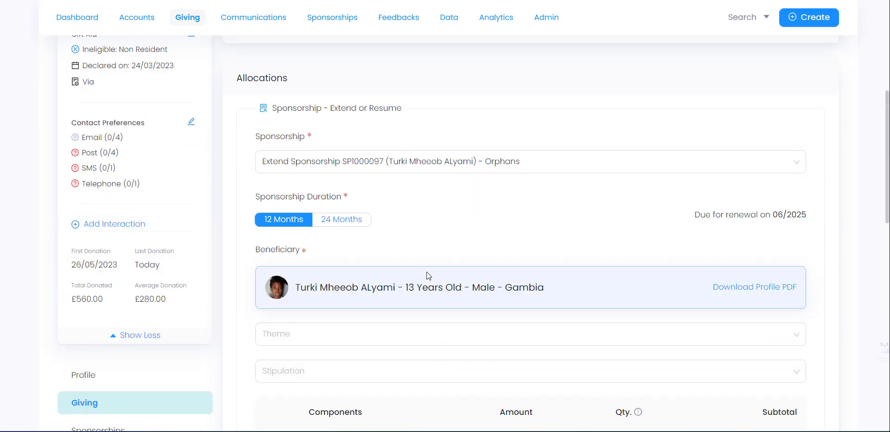
scroll(391, 254, "down", 1)
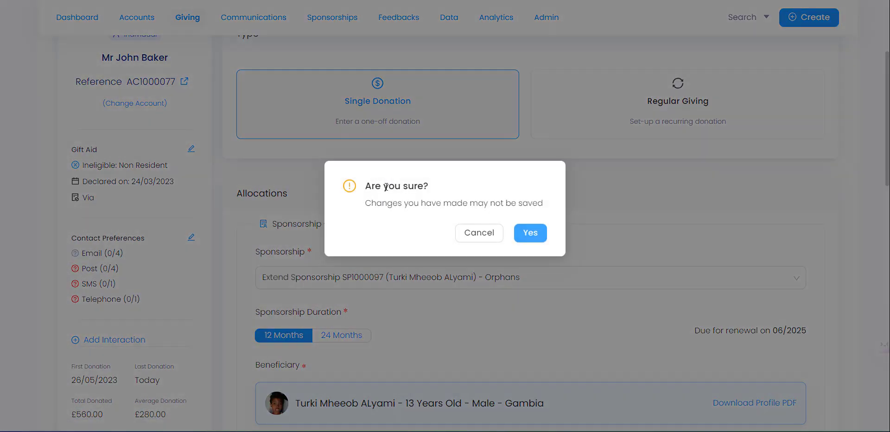
left_click(529, 232)
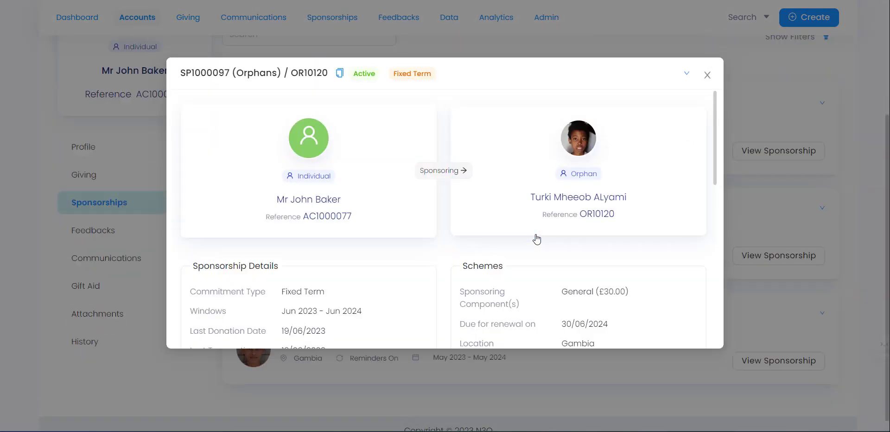
Step: Close SP1000097's details, search for and pick a target account to move it to, then cancel the move
left_click(707, 75)
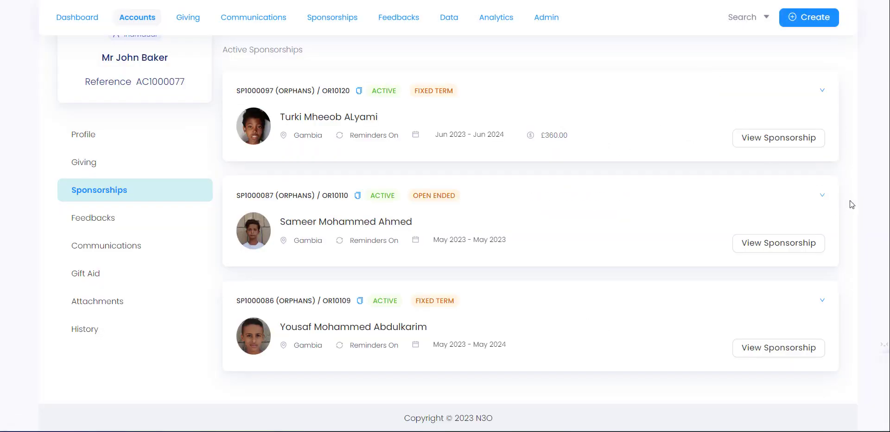
left_click(823, 91)
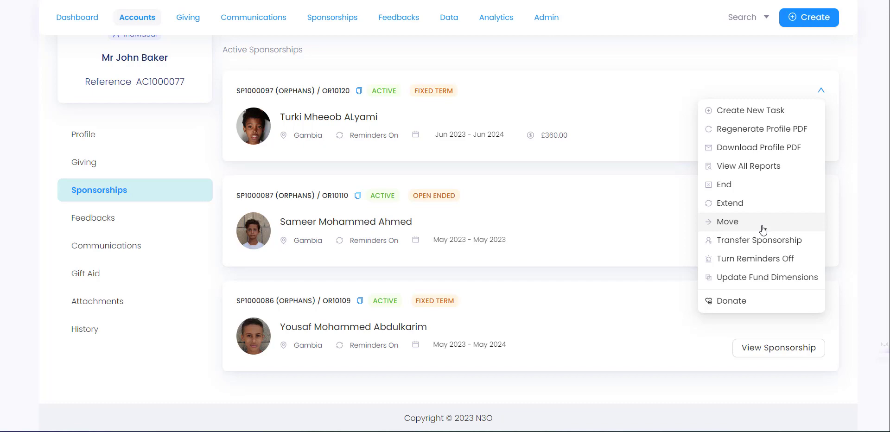
left_click(736, 230)
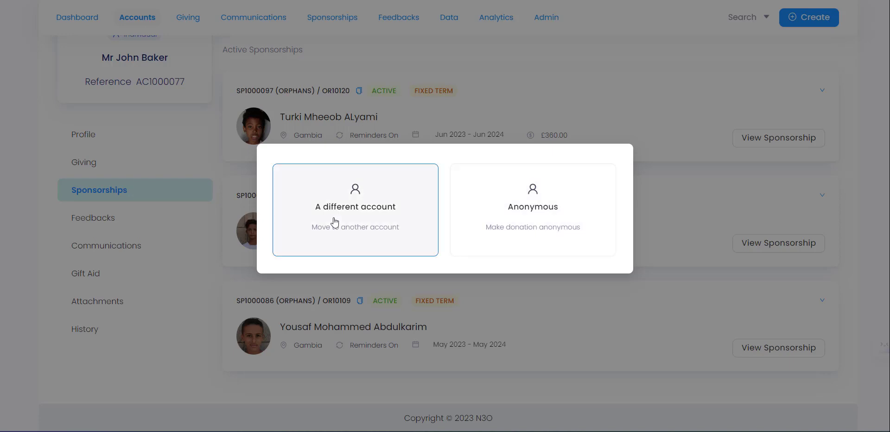
left_click(334, 190)
left_click(380, 205)
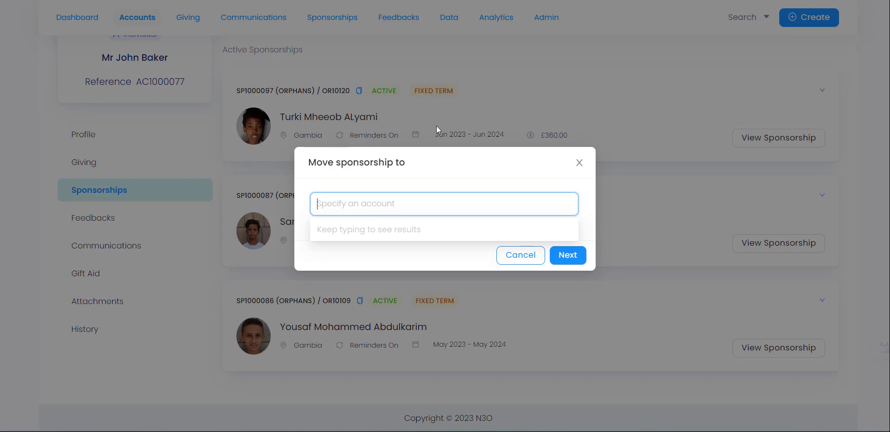
type("talha")
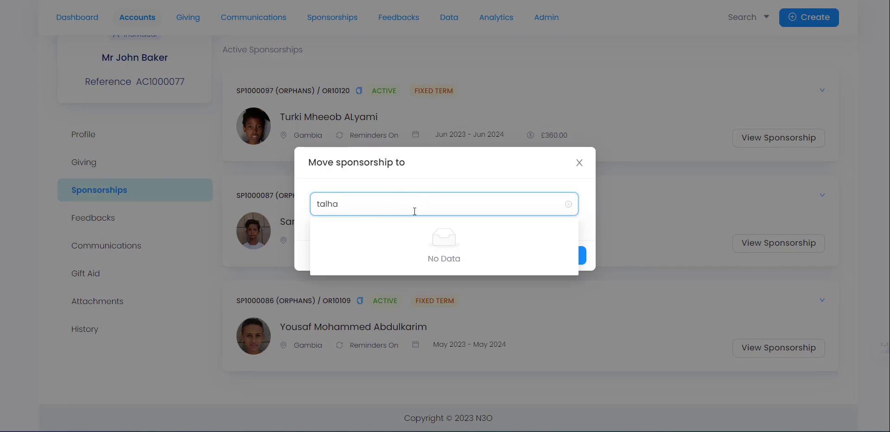
left_click(410, 237)
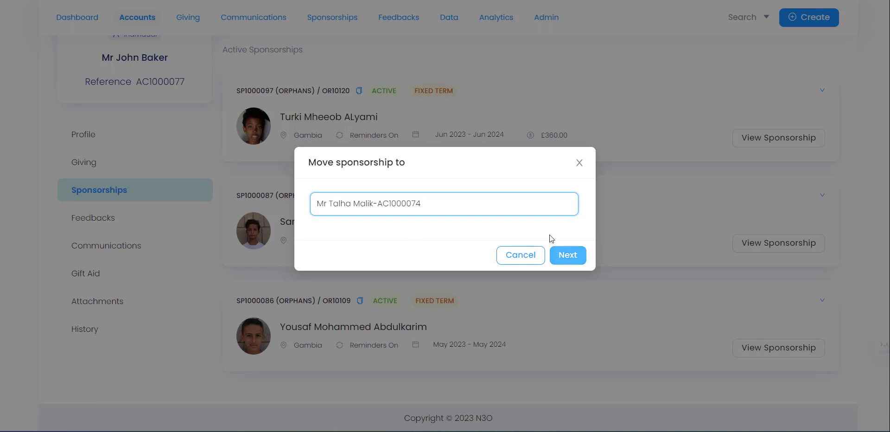
left_click(579, 163)
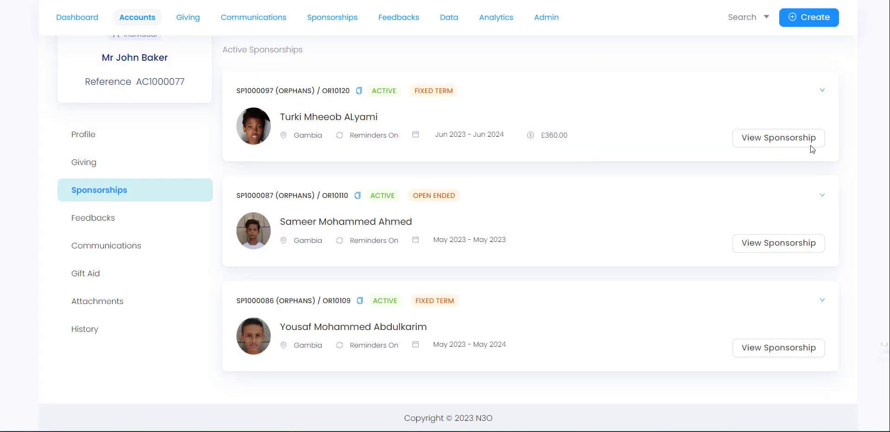
left_click(822, 92)
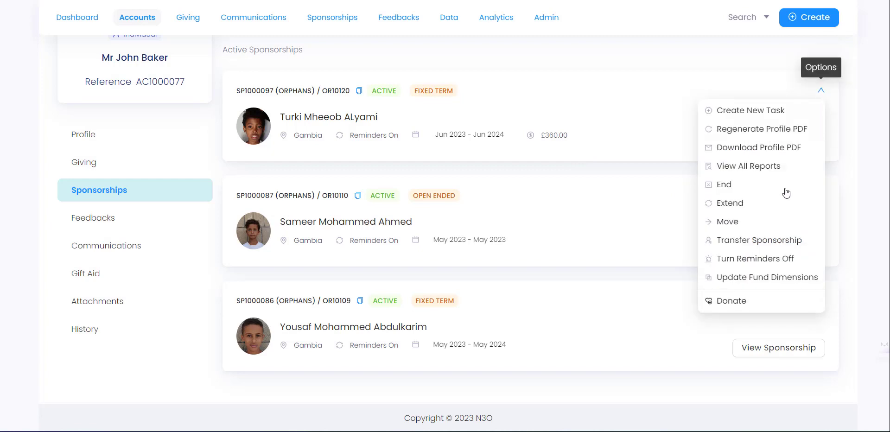
left_click(771, 241)
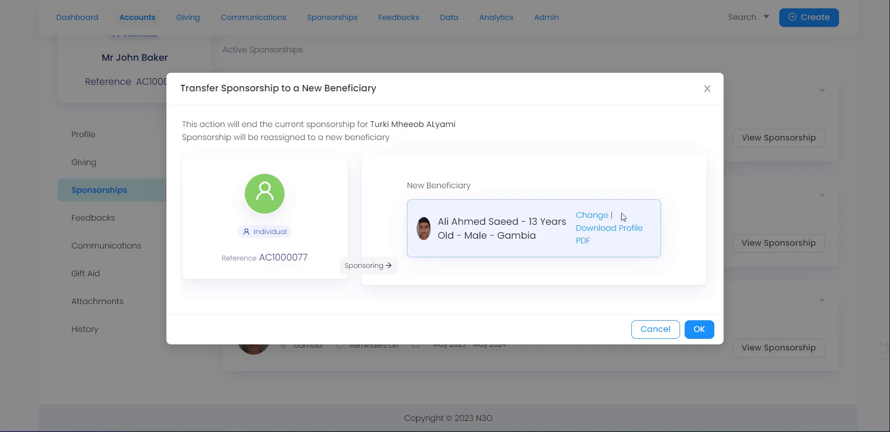
left_click(592, 216)
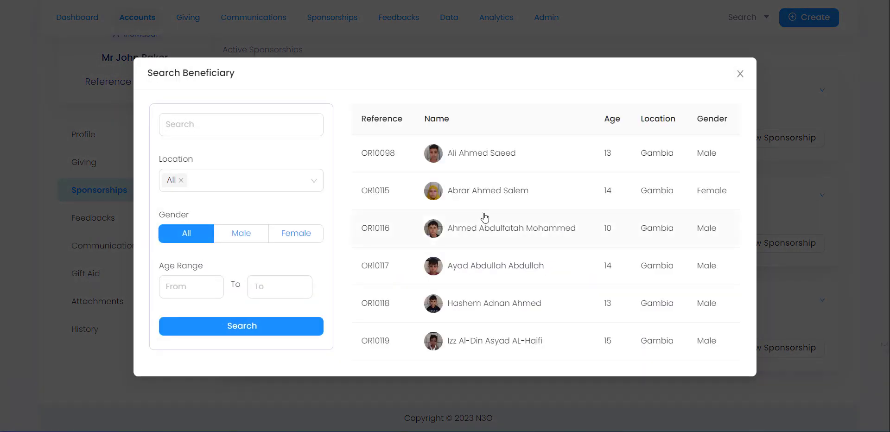
scroll(496, 259, "down", 2)
left_click(510, 253)
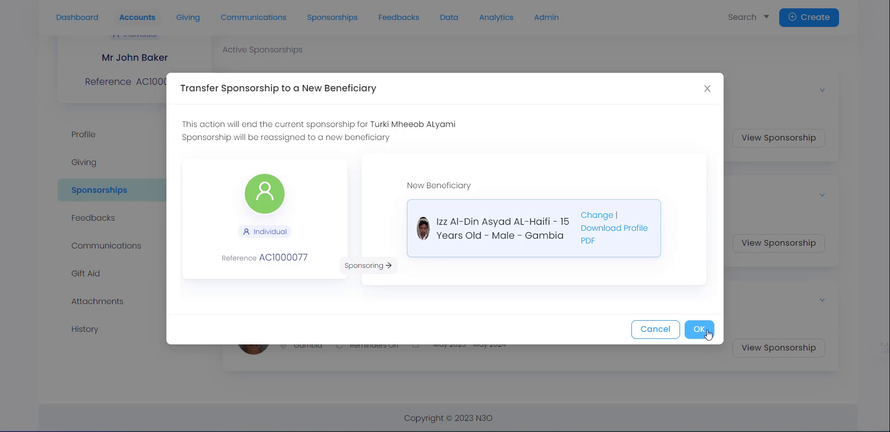
left_click(707, 89)
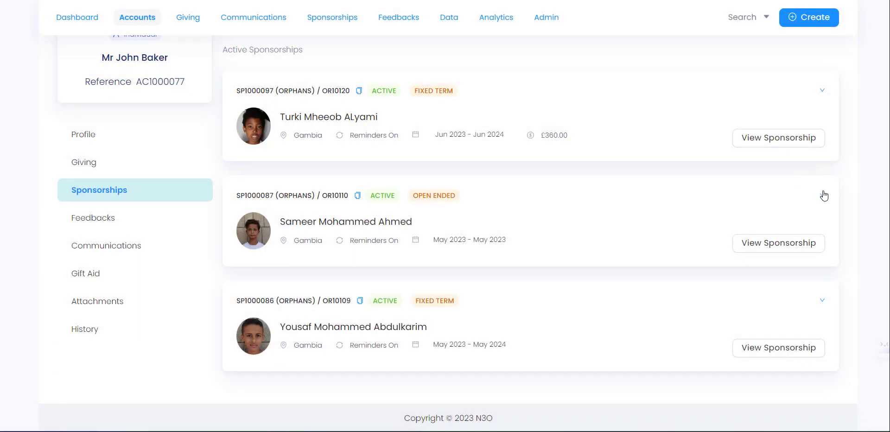
left_click(822, 92)
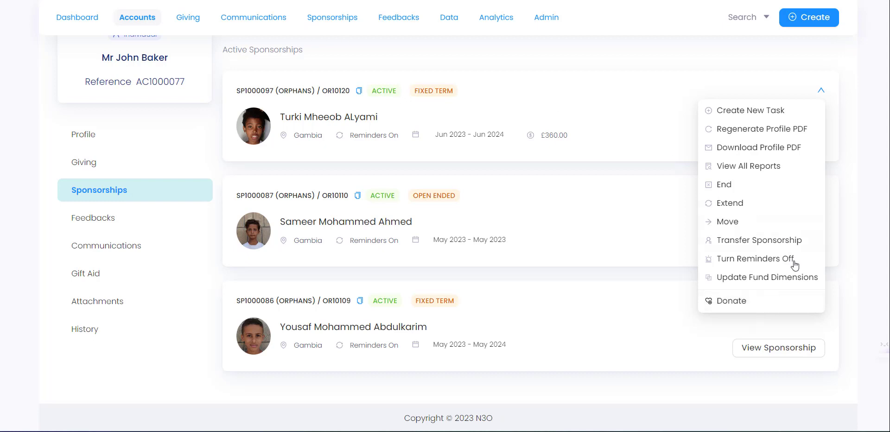
left_click(775, 305)
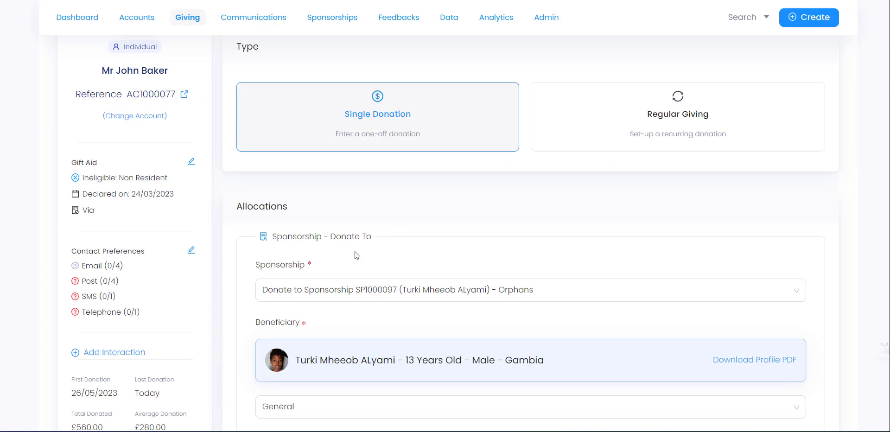
scroll(329, 260, "down", 3)
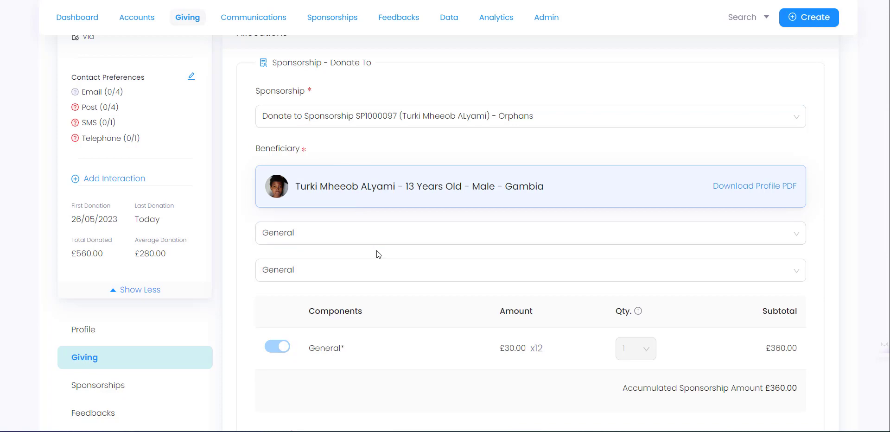
scroll(377, 253, "up", 1)
left_click(53, 0)
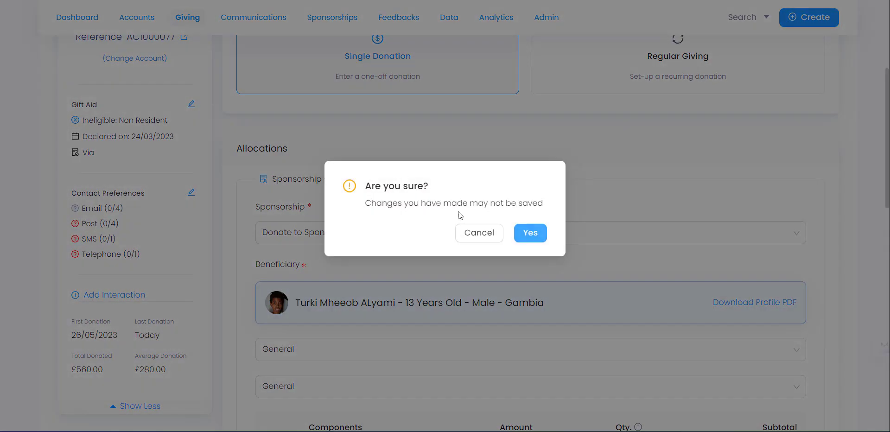
left_click(529, 233)
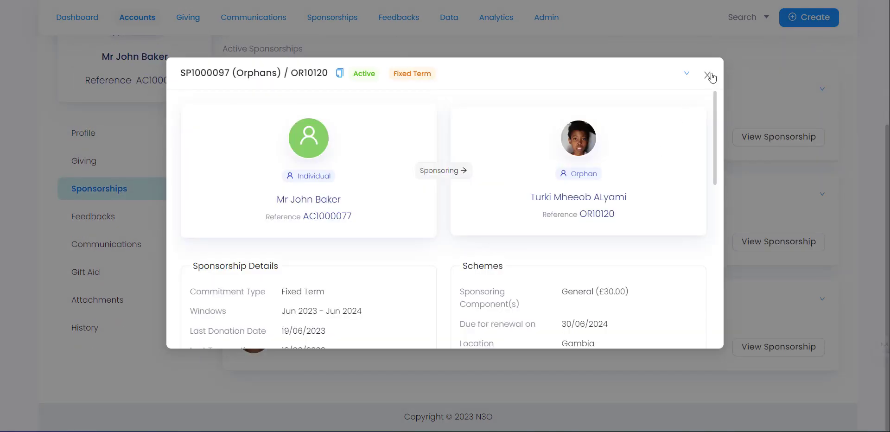
left_click(713, 75)
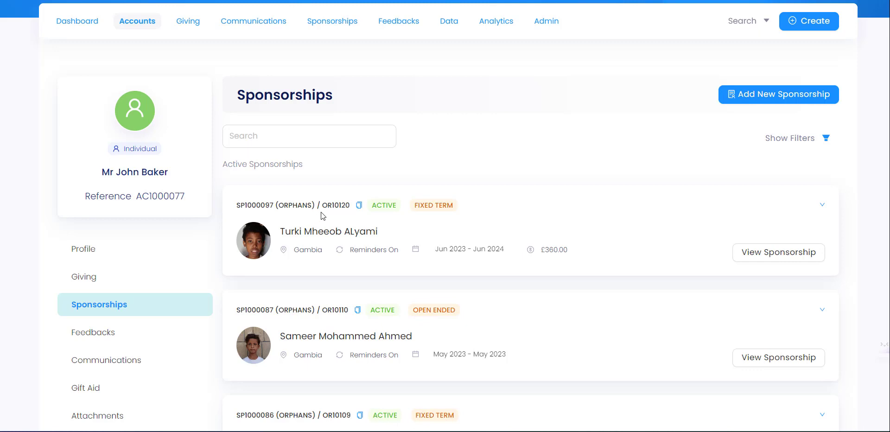
Step: Go from Communications back to Sponsorships and download the first sponsorship's orphan profile PDF
scroll(293, 261, "down", 1)
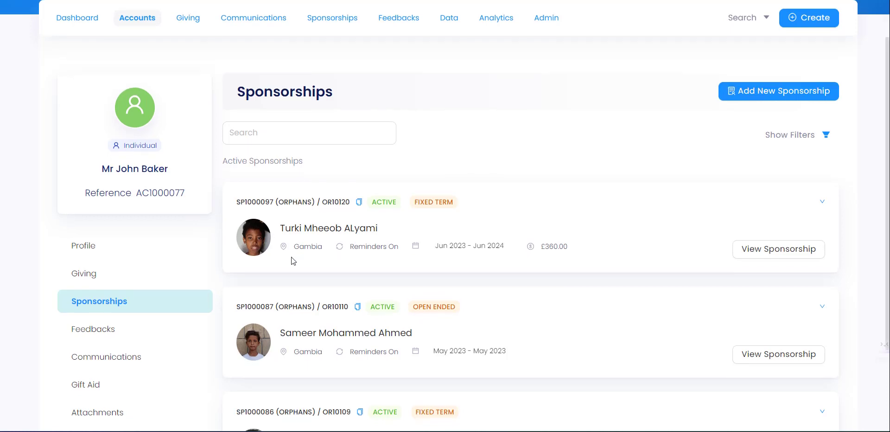
scroll(293, 260, "down", 1)
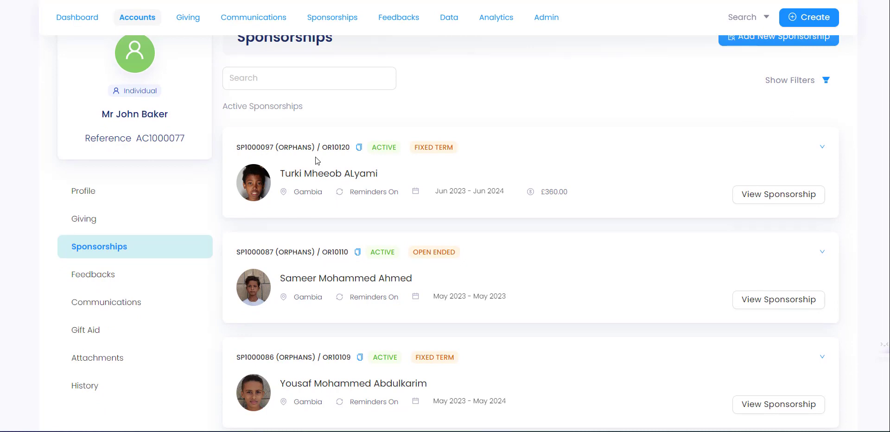
left_click(149, 305)
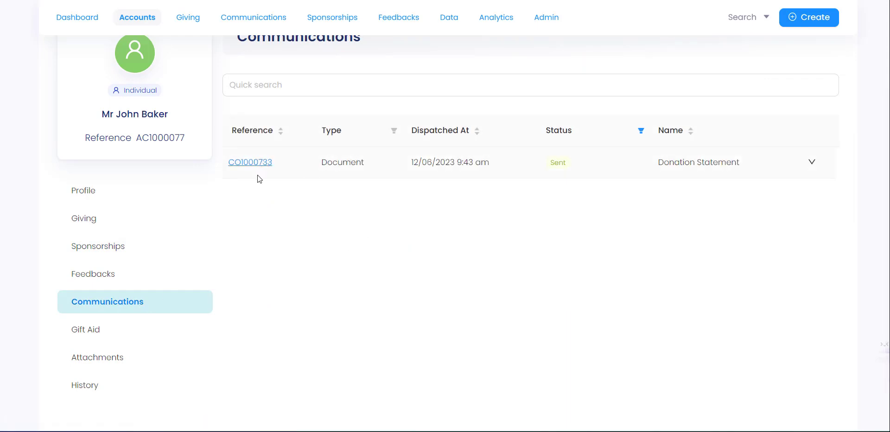
left_click(172, 253)
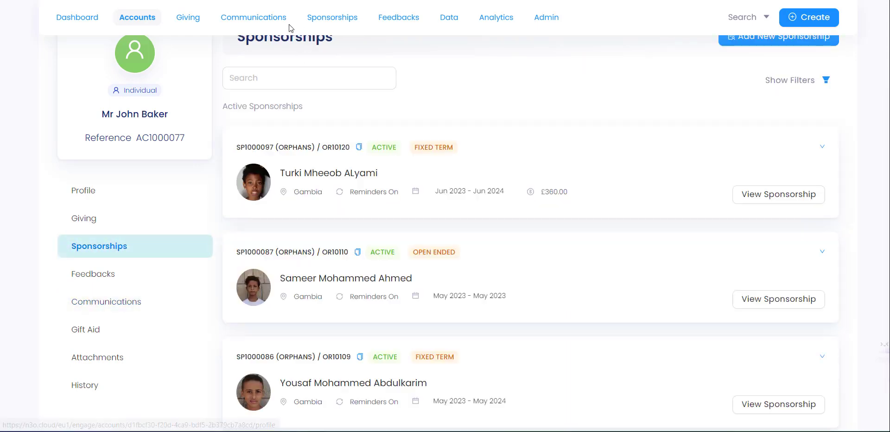
left_click(821, 148)
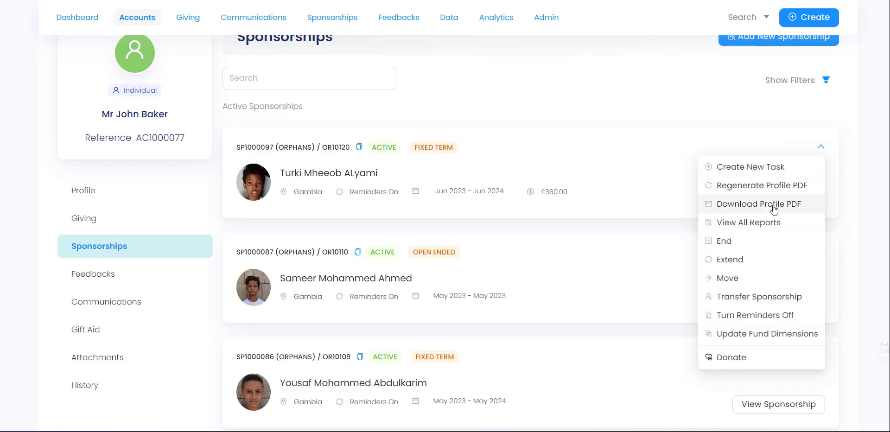
left_click(773, 210)
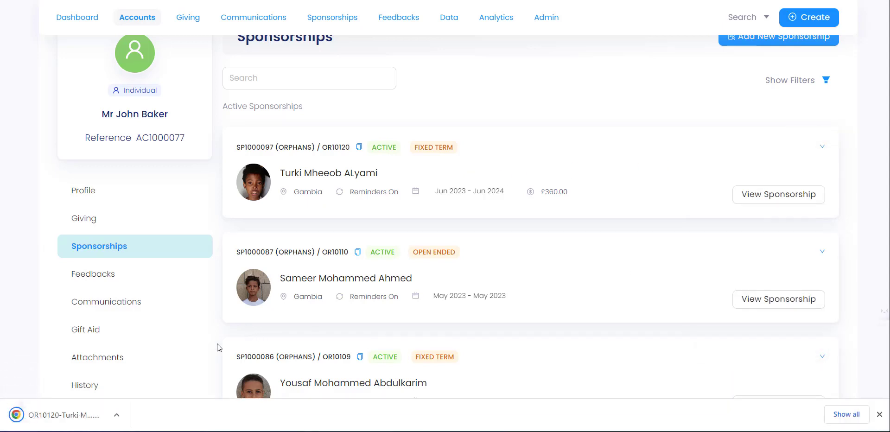
Step: Open the downloaded Beneficiary Profile PDF and read through the child's age, location and wellbeing pages
left_click(77, 417)
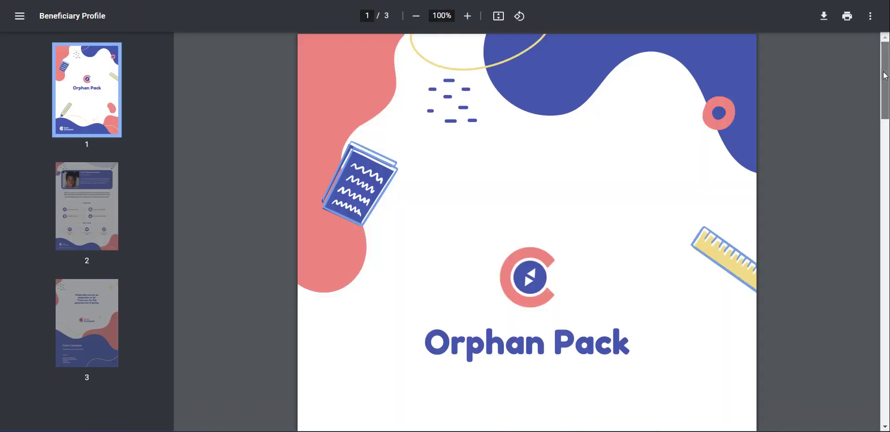
left_click_drag(885, 72, 888, 213)
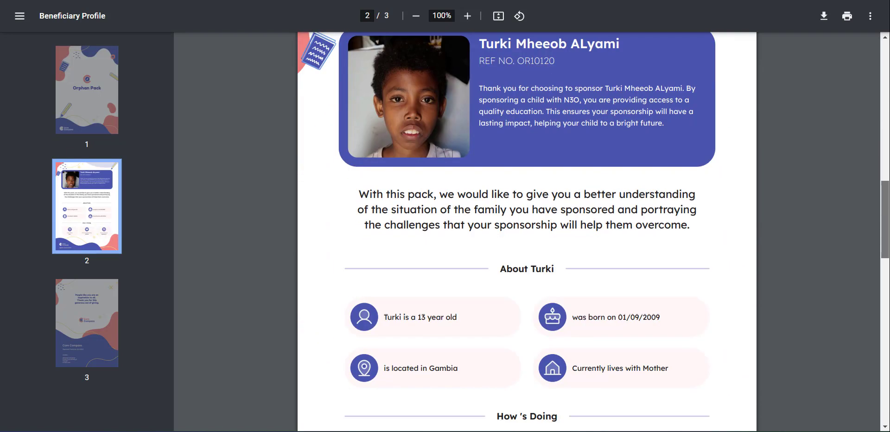
scroll(385, 197, "down", 4)
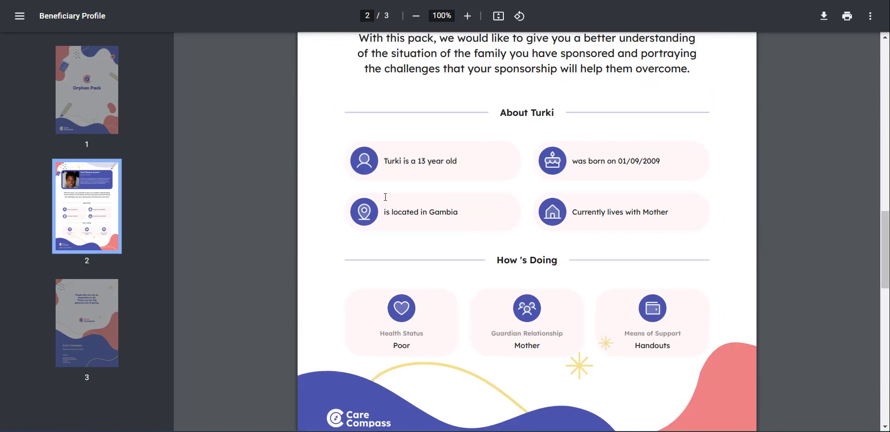
left_click_drag(885, 232, 887, 46)
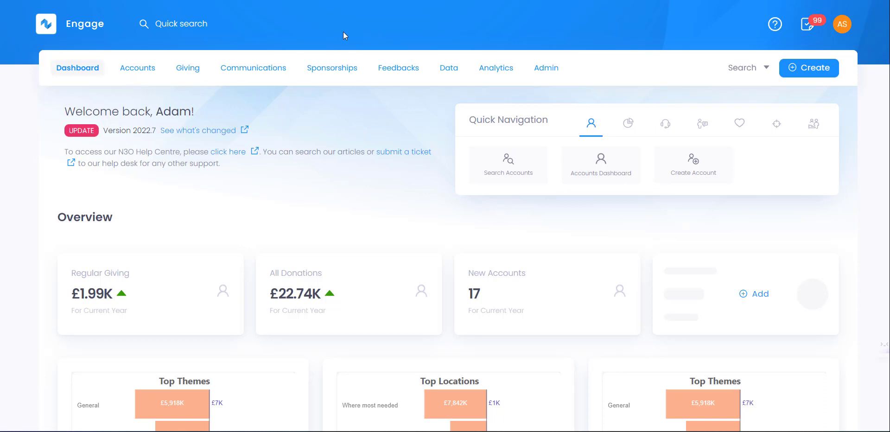
Step: Switch from the Engage dashboard to the Forms area via the app switcher
left_click(87, 28)
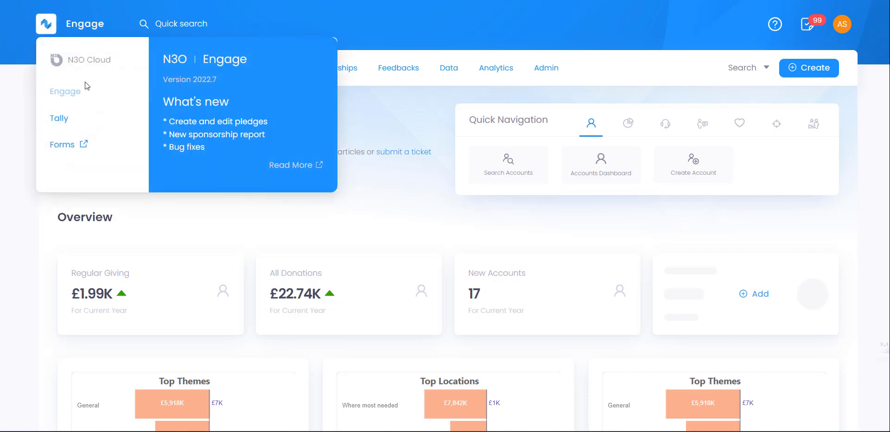
left_click(72, 147)
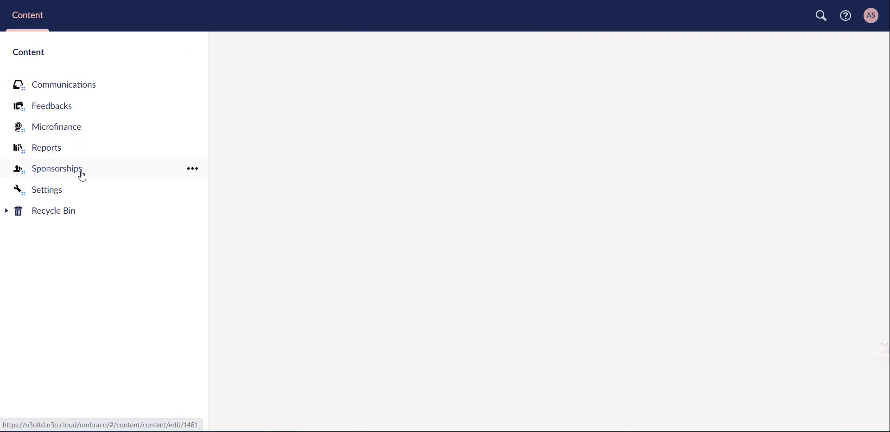
Step: Drill down Sponsorships › Orphan › UK - Care Compass Production › Pakistan
left_click(63, 173)
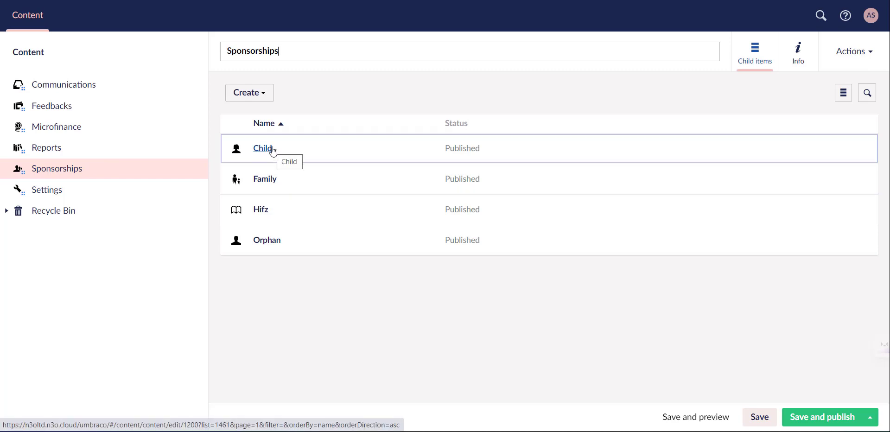
left_click(267, 242)
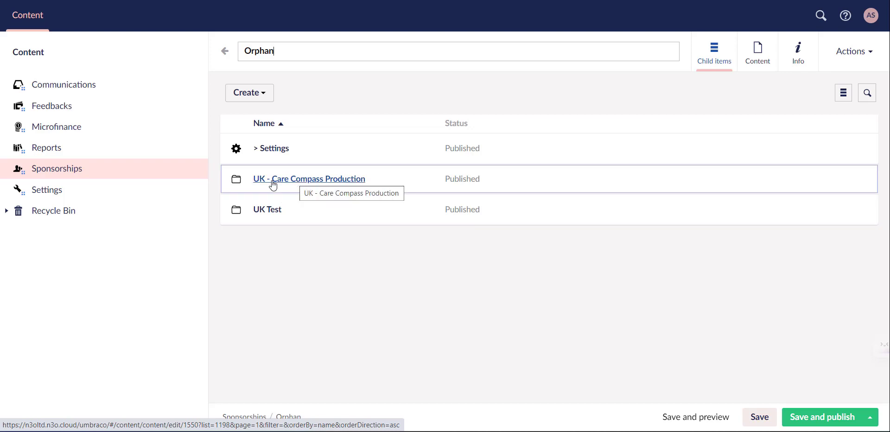
left_click(273, 185)
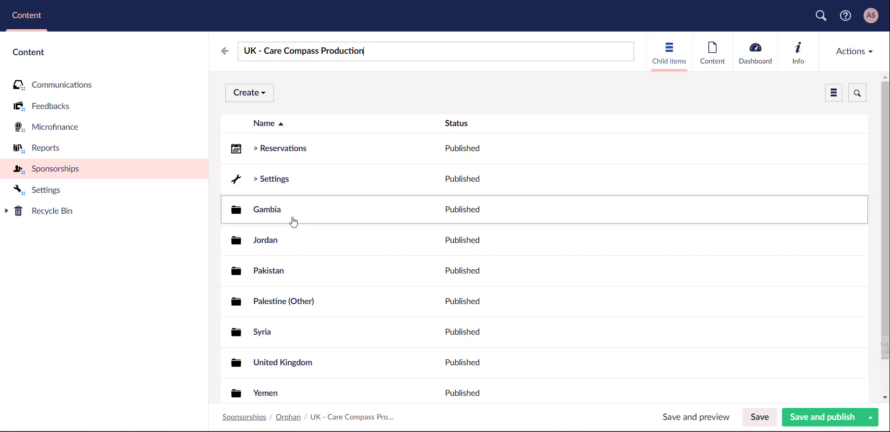
left_click(273, 273)
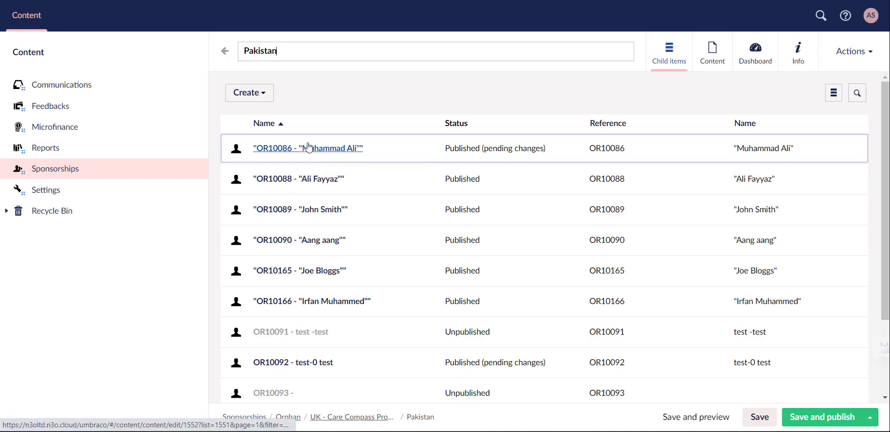
left_click(263, 97)
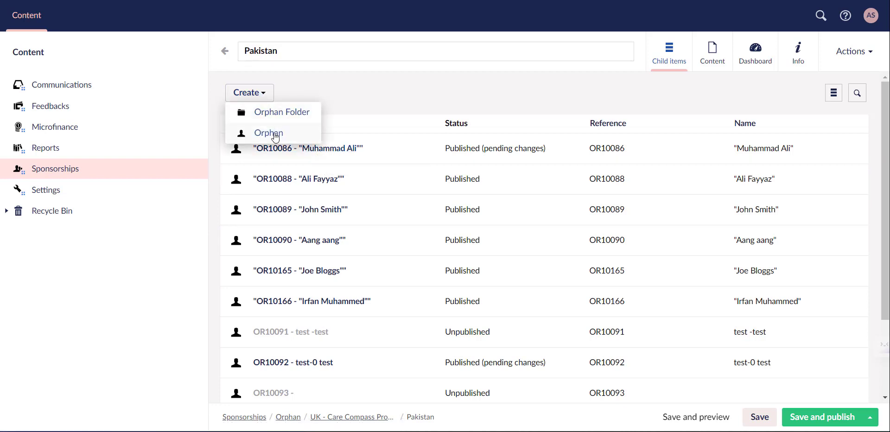
left_click(387, 99)
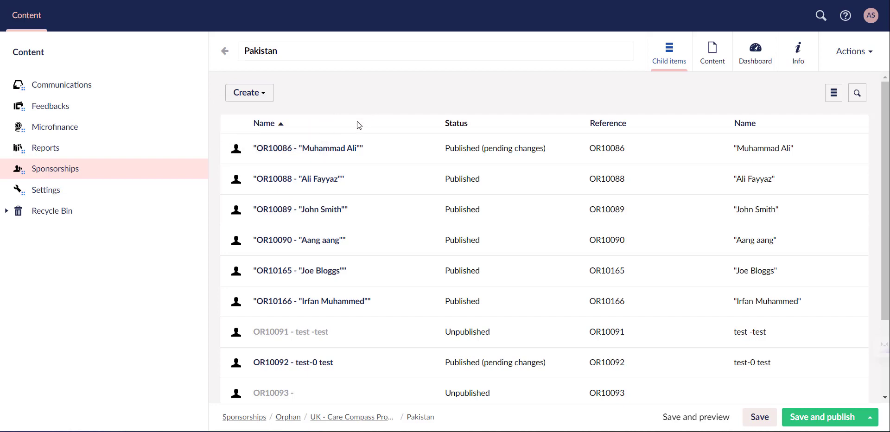
left_click(311, 148)
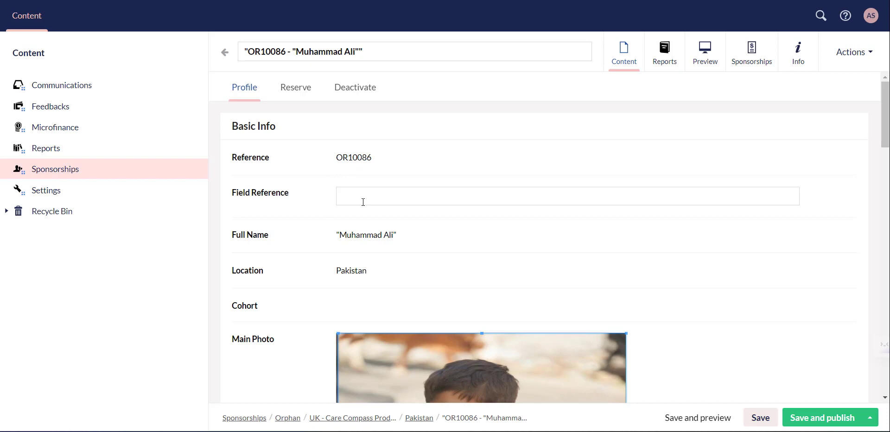
left_click(361, 201)
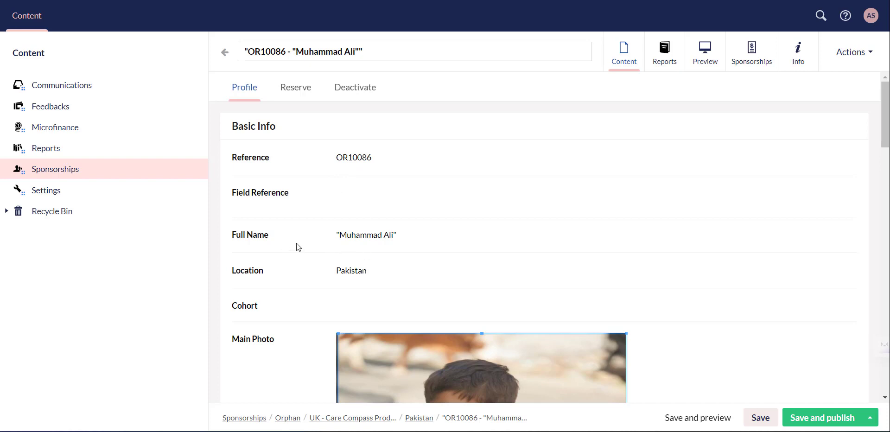
scroll(302, 259, "down", 3)
scroll(307, 253, "down", 10)
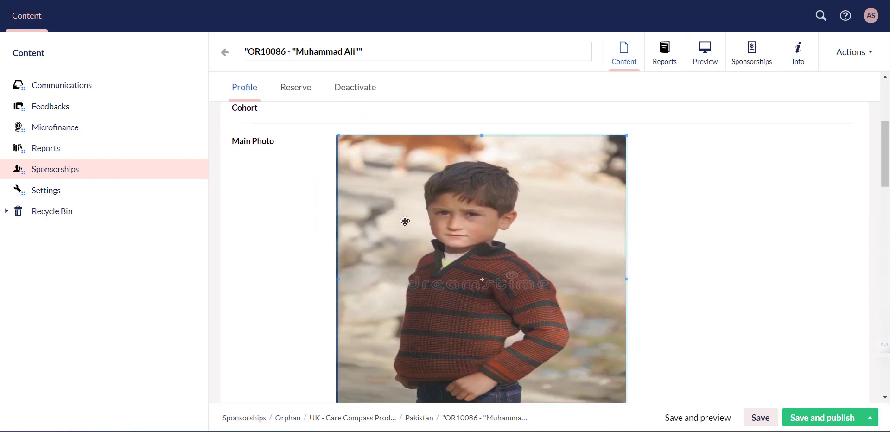
scroll(444, 253, "down", 3)
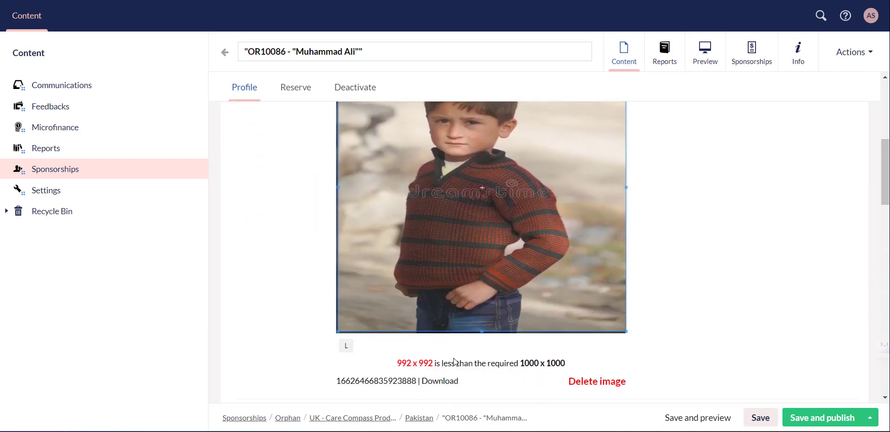
scroll(454, 362, "down", 3)
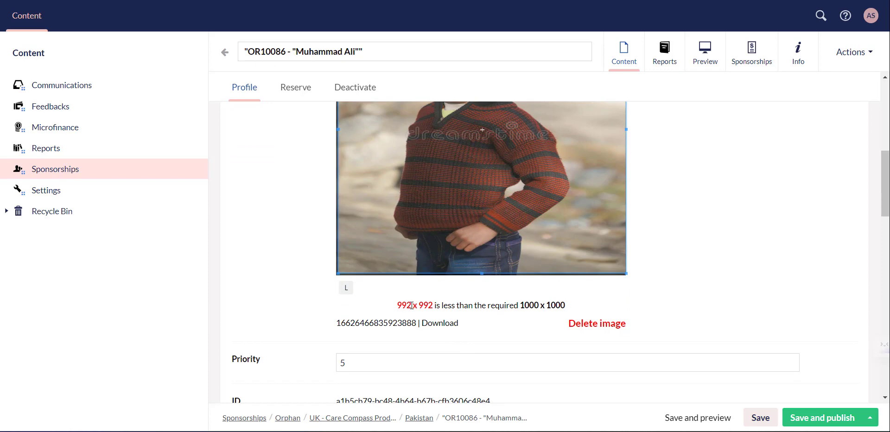
scroll(420, 290, "up", 3)
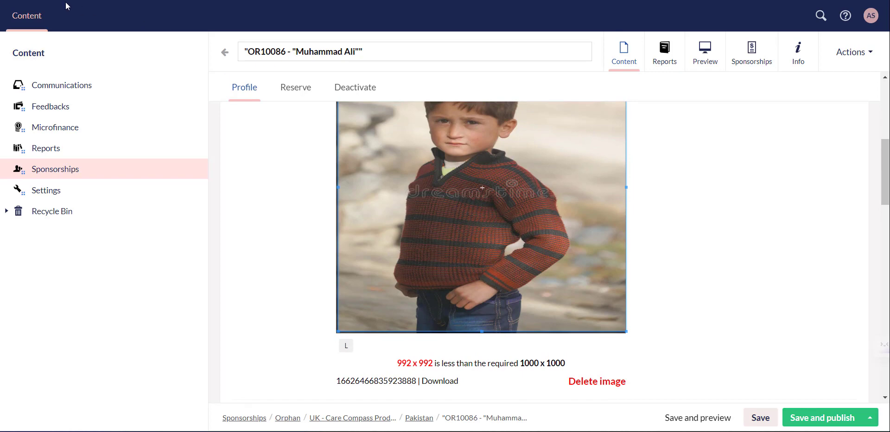
scroll(436, 293, "down", 5)
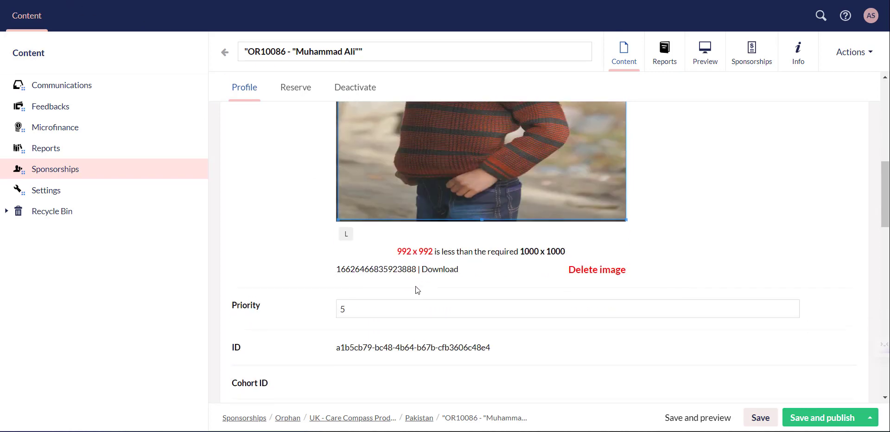
scroll(363, 264, "down", 3)
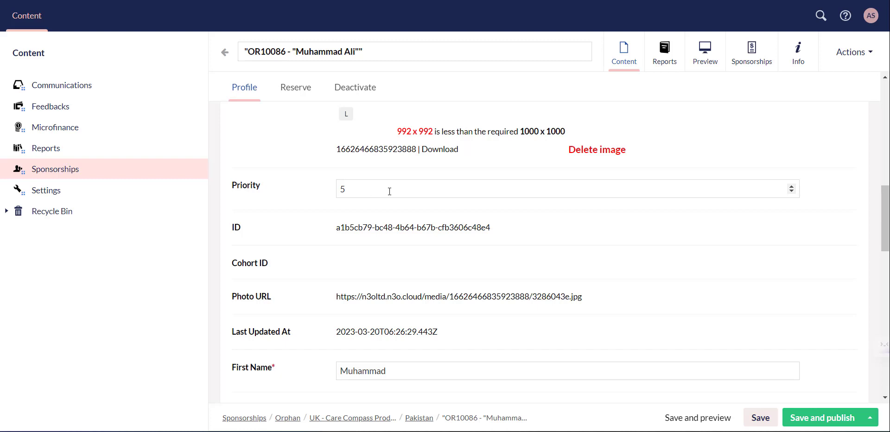
scroll(399, 197, "down", 5)
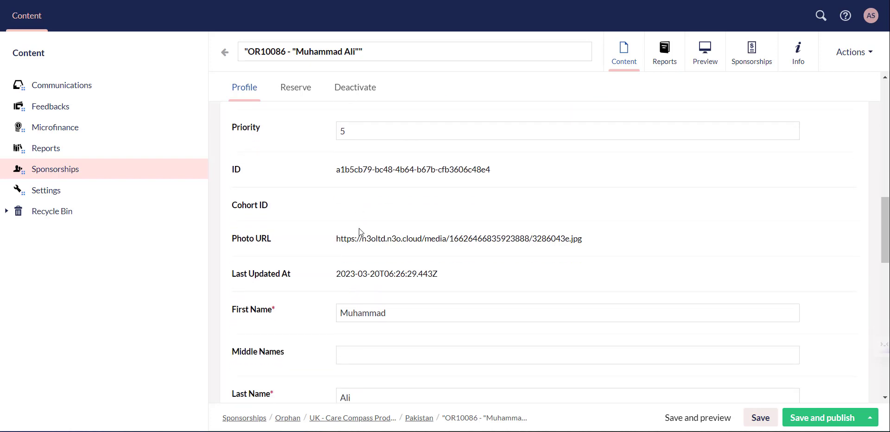
scroll(311, 172, "up", 1)
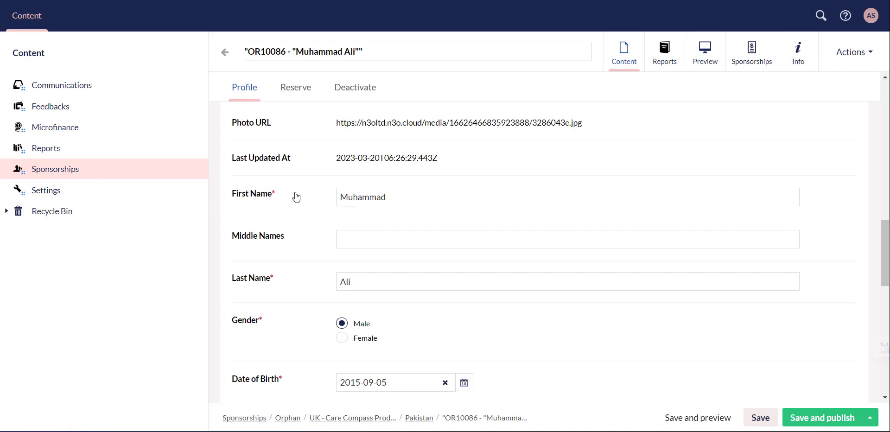
scroll(343, 222, "down", 2)
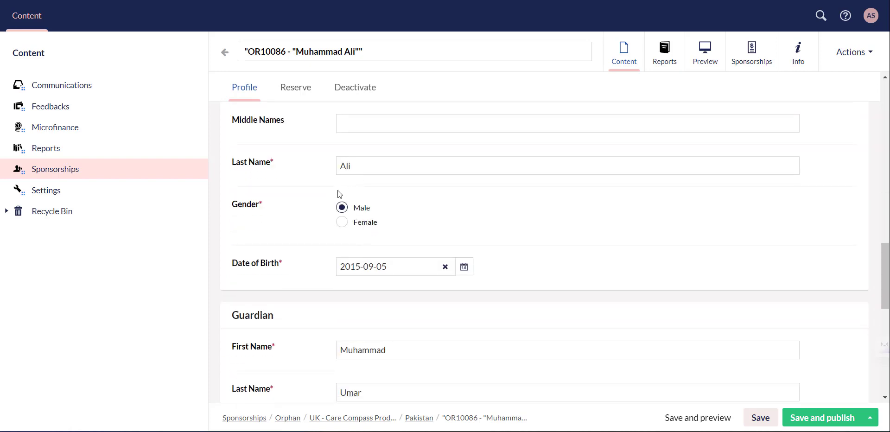
scroll(336, 264, "down", 1)
scroll(332, 273, "down", 2)
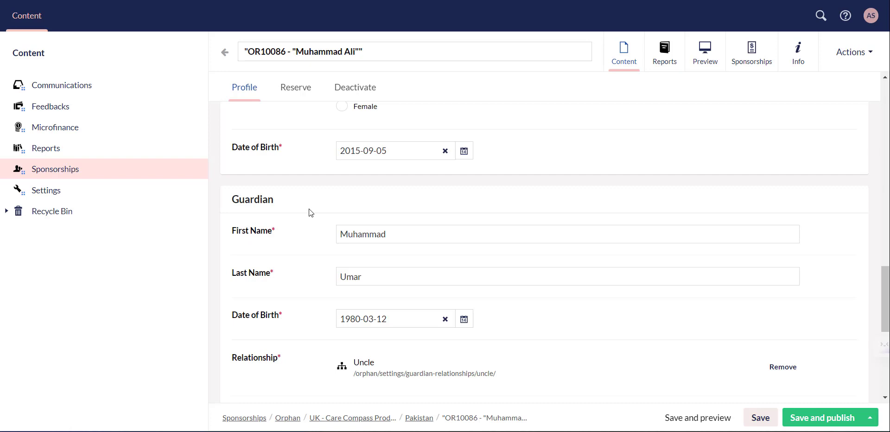
scroll(313, 201, "down", 2)
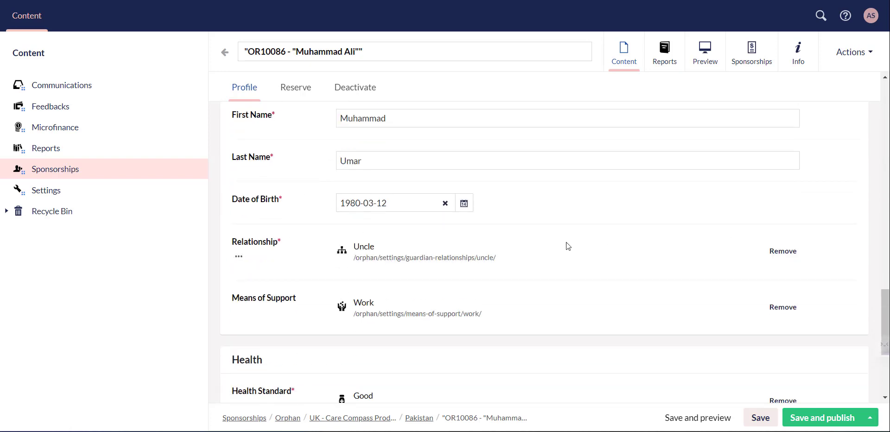
Step: Remove OR10086's guardian relationship and add Uncle back from the relationships list
left_click(783, 250)
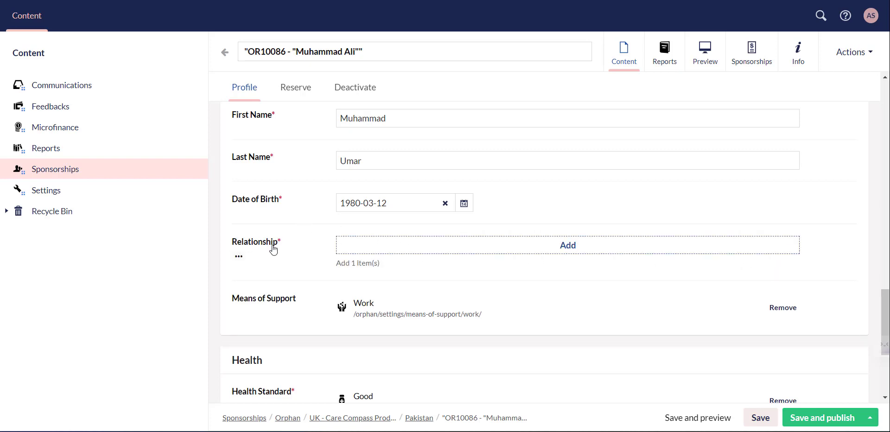
right_click(554, 246)
left_click(466, 186)
left_click(564, 249)
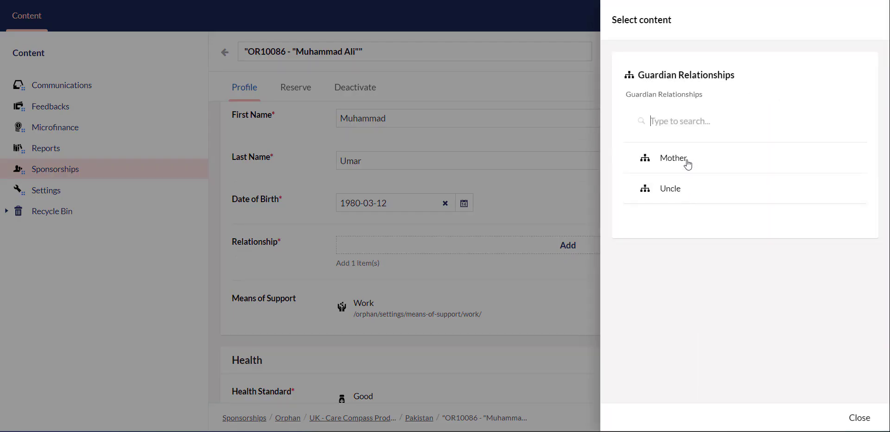
left_click(692, 191)
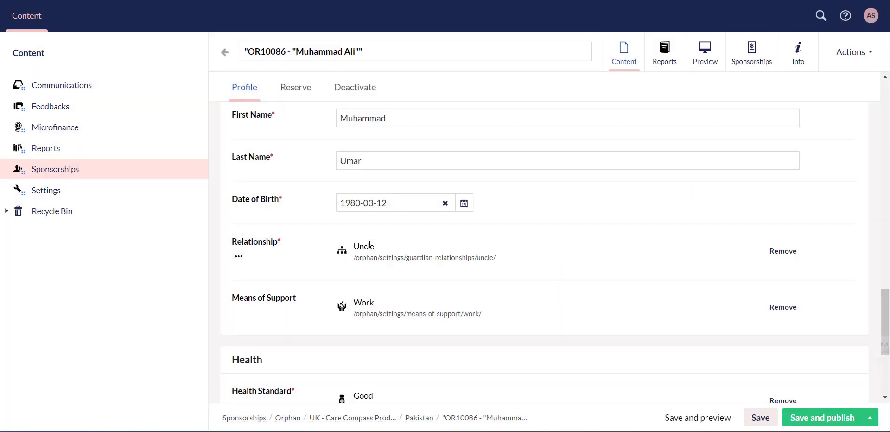
scroll(369, 245, "down", 4)
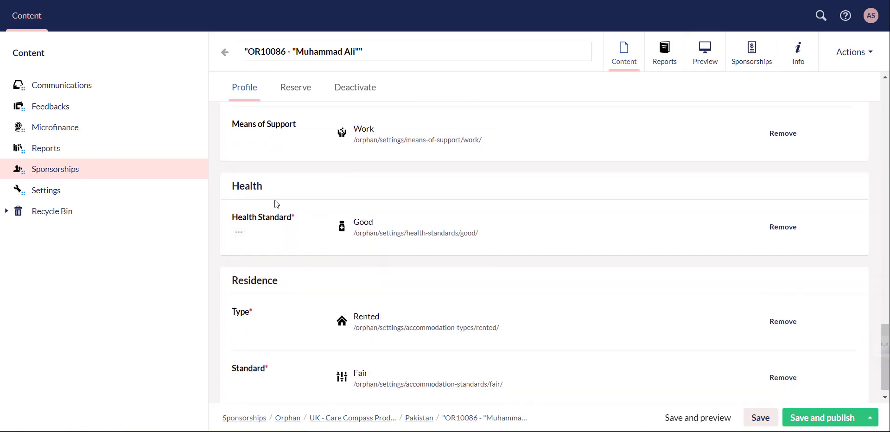
scroll(298, 239, "down", 1)
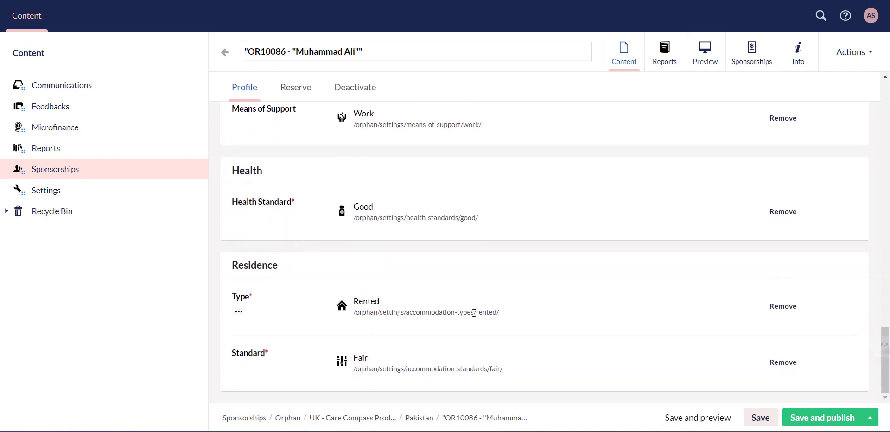
scroll(417, 236, "up", 7)
scroll(401, 227, "up", 15)
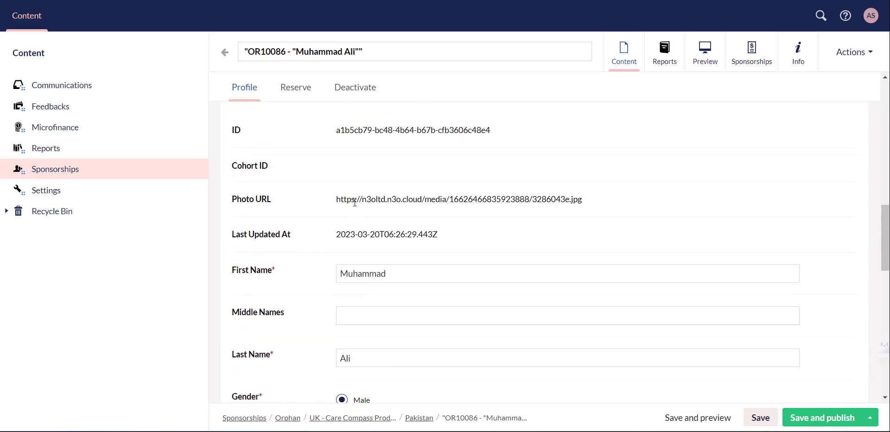
scroll(354, 202, "down", 14)
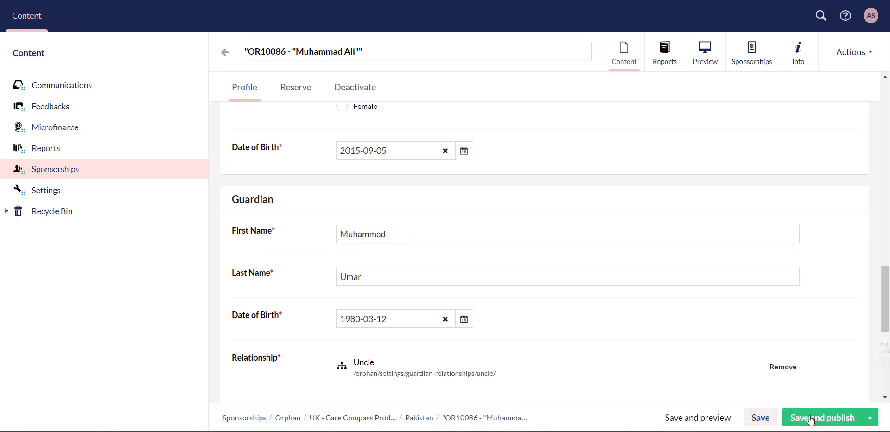
left_click(871, 419)
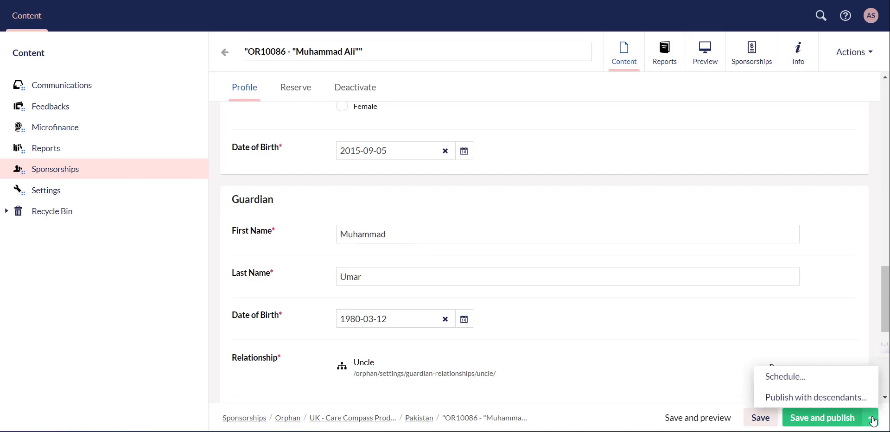
left_click(849, 322)
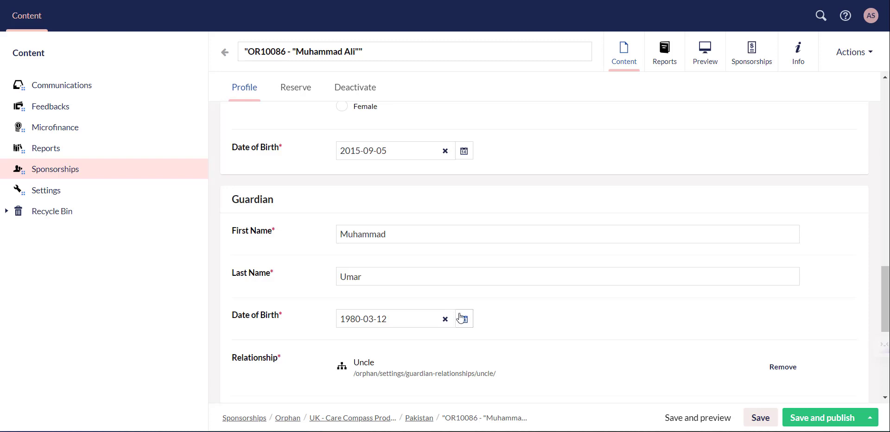
scroll(451, 312, "up", 5)
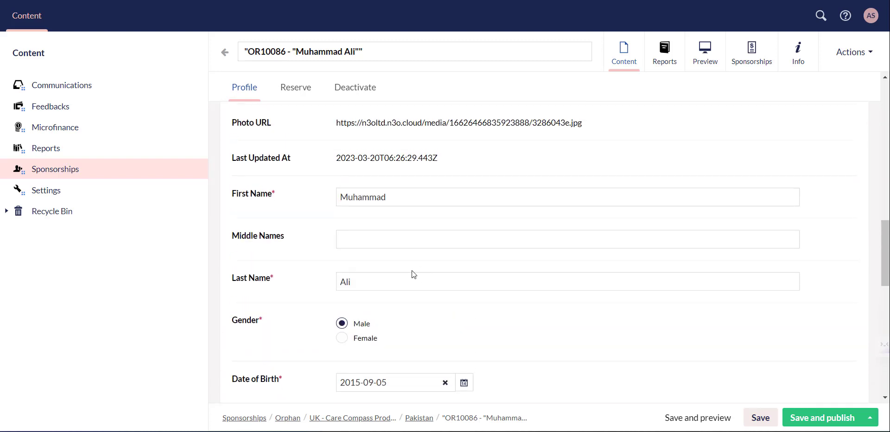
scroll(413, 274, "up", 5)
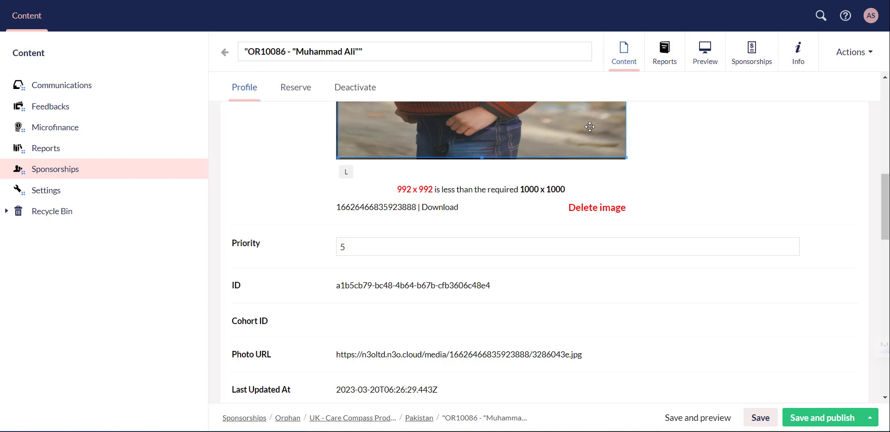
Step: Discard the profile edits to view Annual Report 2022 (grade B, due 2023-02-01), then return
left_click(663, 65)
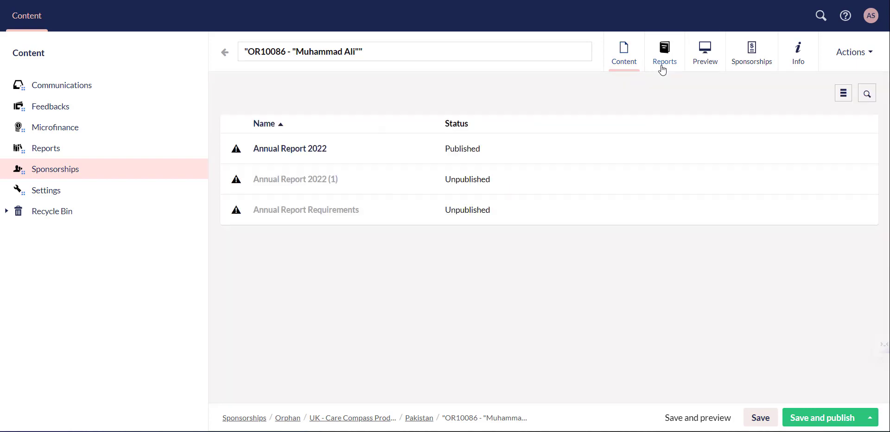
left_click(323, 150)
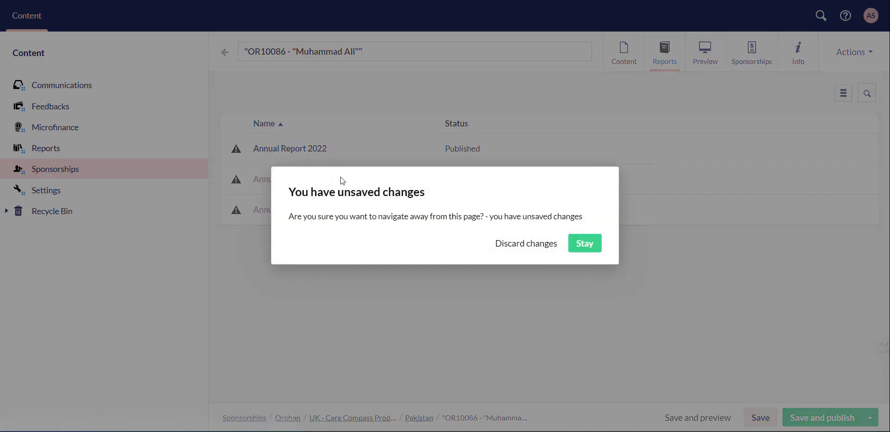
left_click(555, 249)
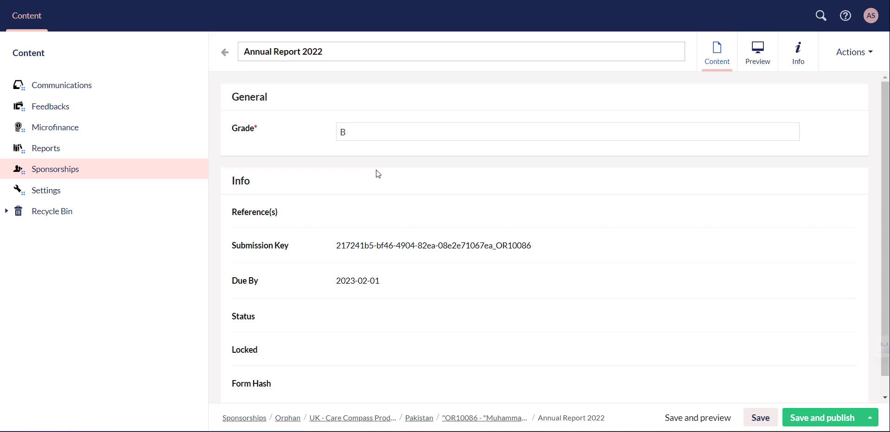
scroll(316, 163, "down", 1)
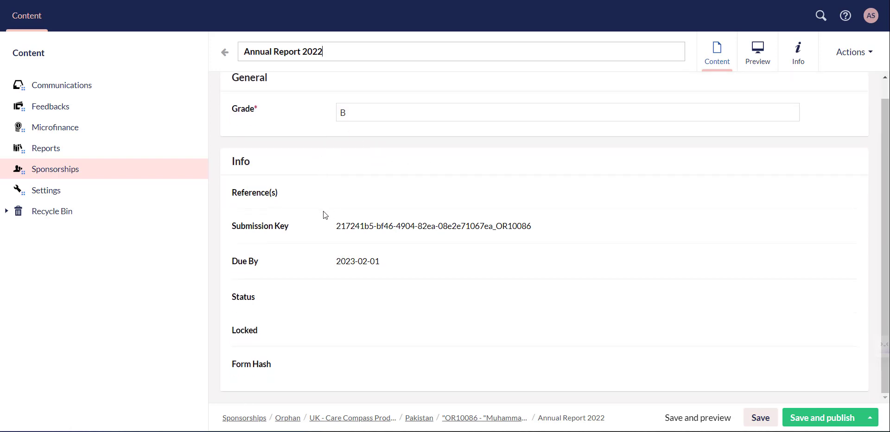
scroll(323, 211, "up", 1)
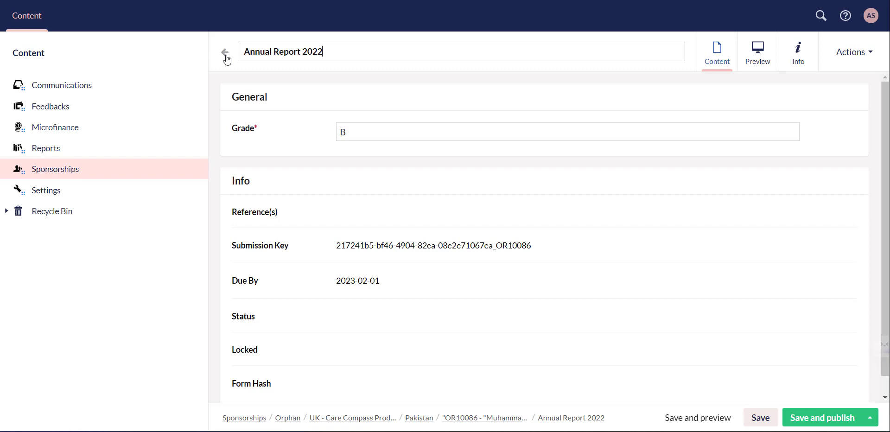
left_click(225, 54)
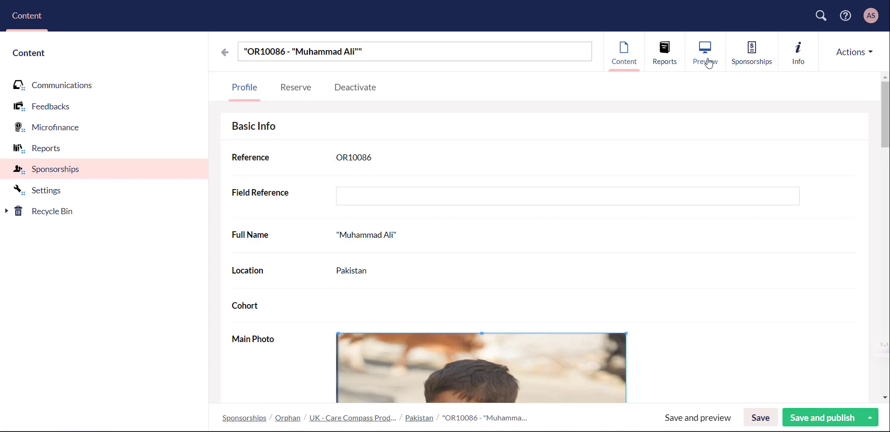
Step: View OR10086's sponsorship cards, then its Info tab with publishing history and status
left_click(761, 60)
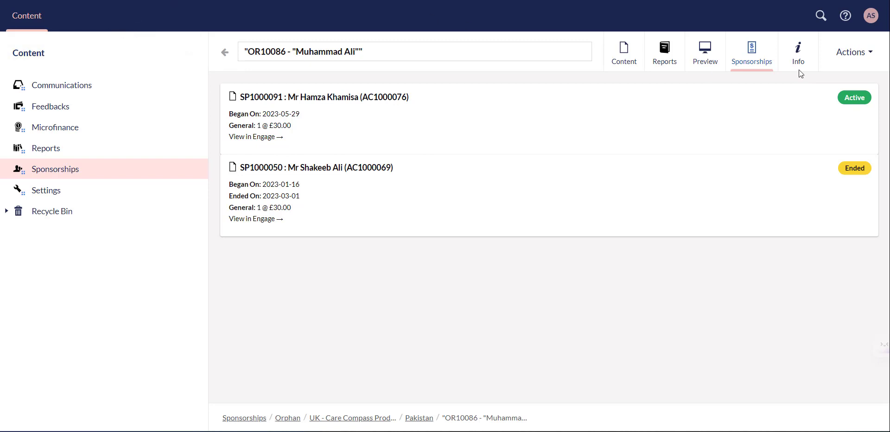
left_click(810, 56)
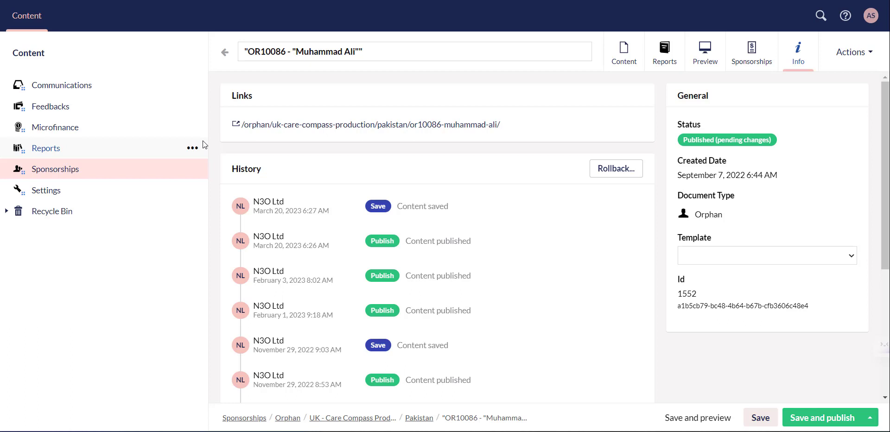
Step: Navigate Sponsorships > Orphan > Settings to the Guardian Relationships list
left_click(85, 178)
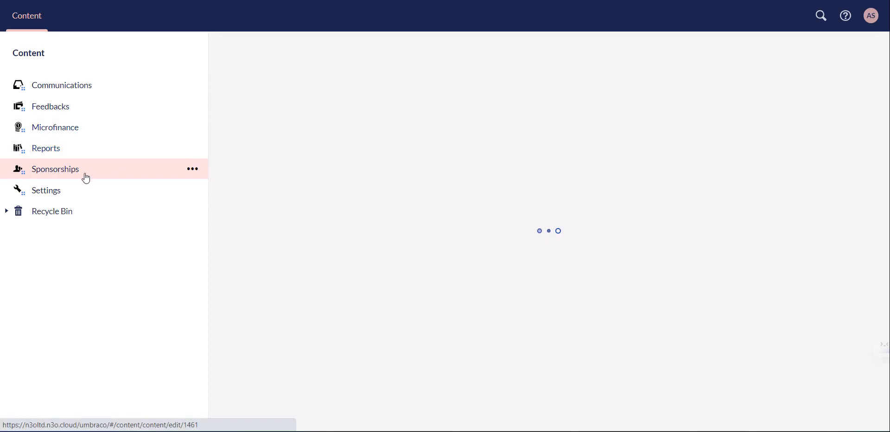
left_click(270, 244)
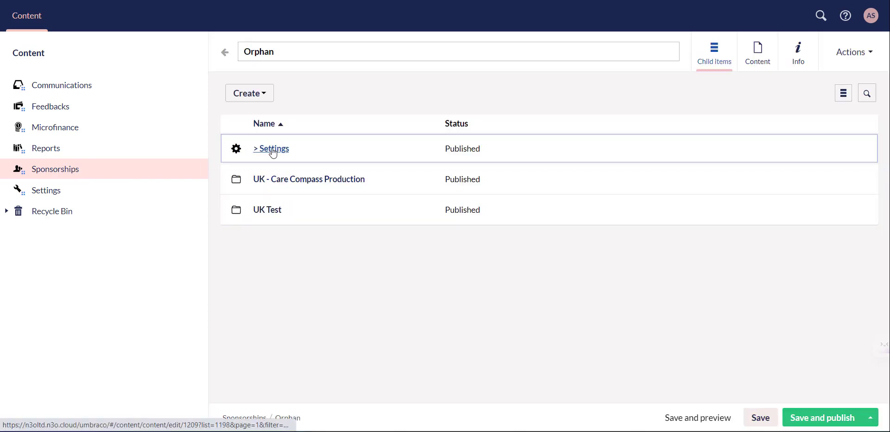
left_click(271, 150)
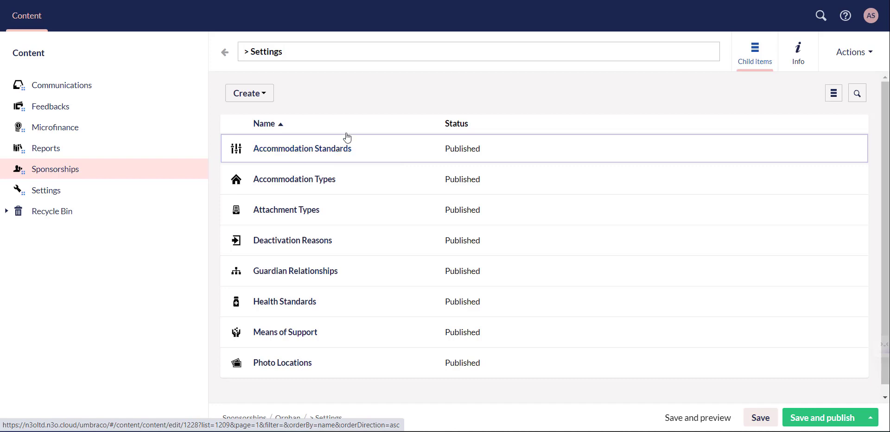
left_click(314, 272)
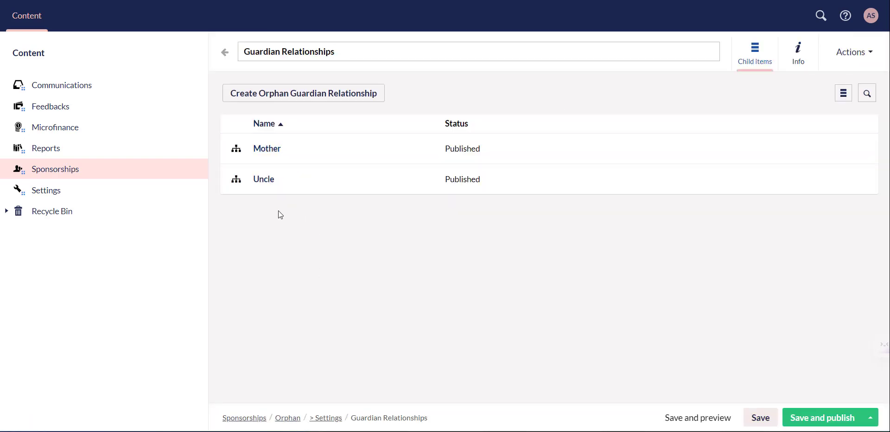
Step: Create and publish a 'Grandfather' guardian relationship, then return to the list
left_click(286, 94)
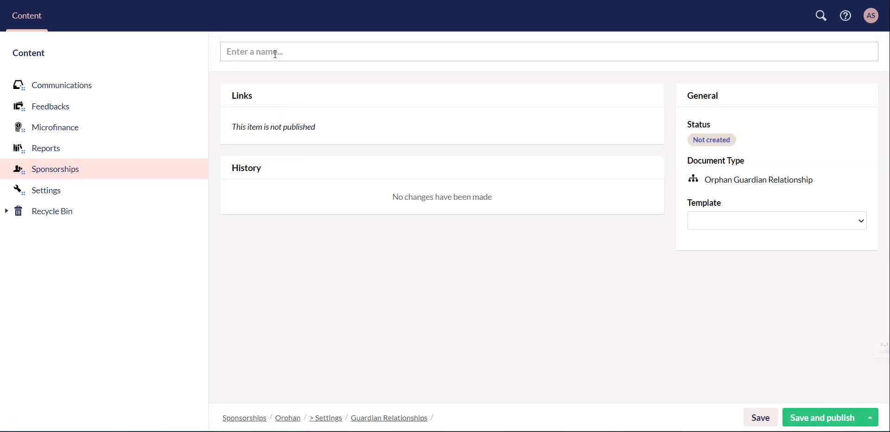
type("Gra")
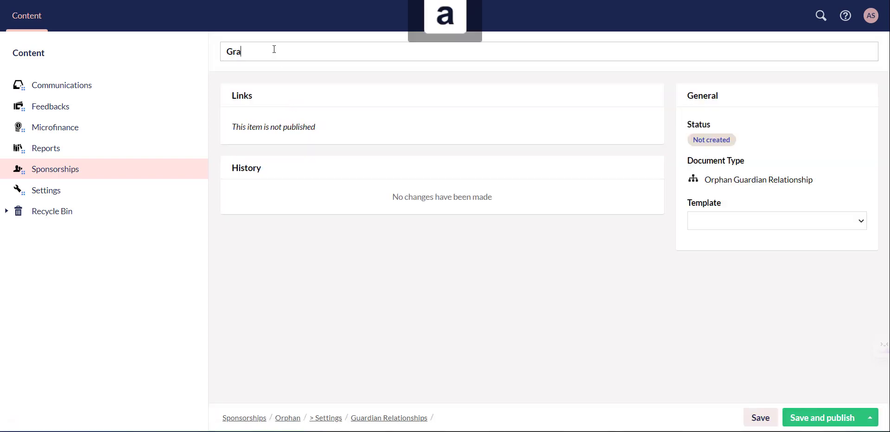
type("ndfather")
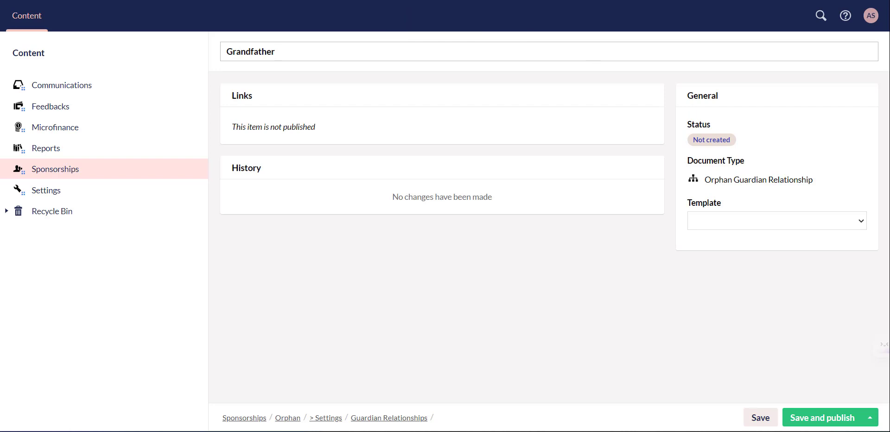
left_click(821, 417)
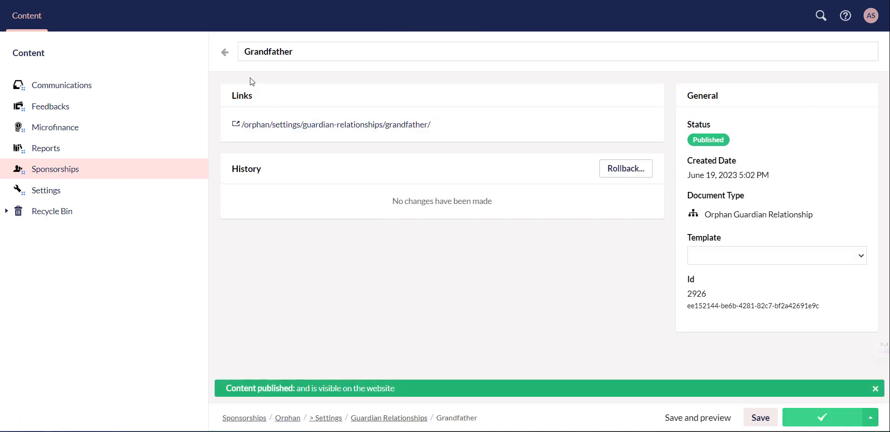
left_click(225, 52)
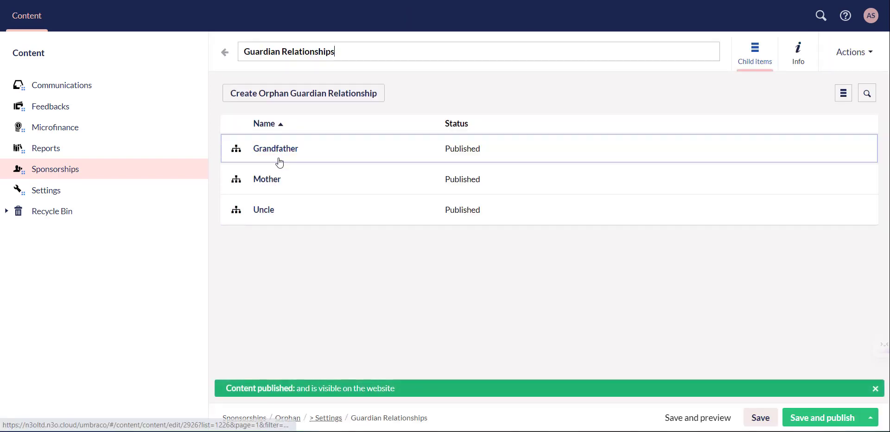
Step: Look over the Health Standards entries (Average, Good, Poor) and return to Settings
left_click(227, 56)
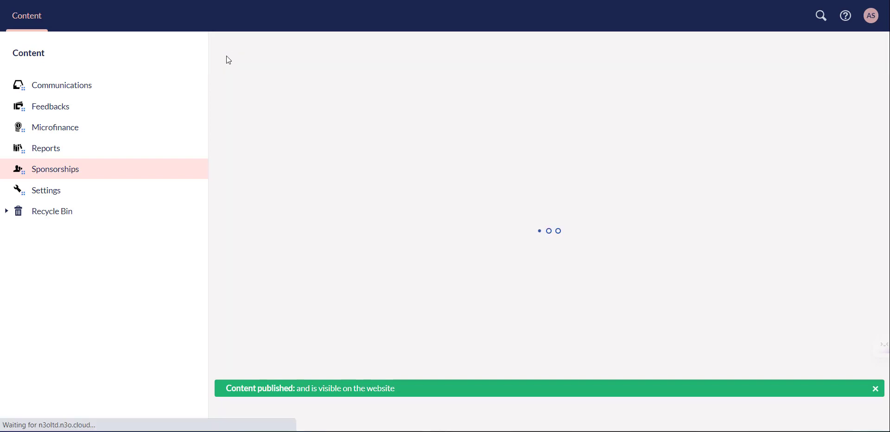
scroll(319, 261, "down", 1)
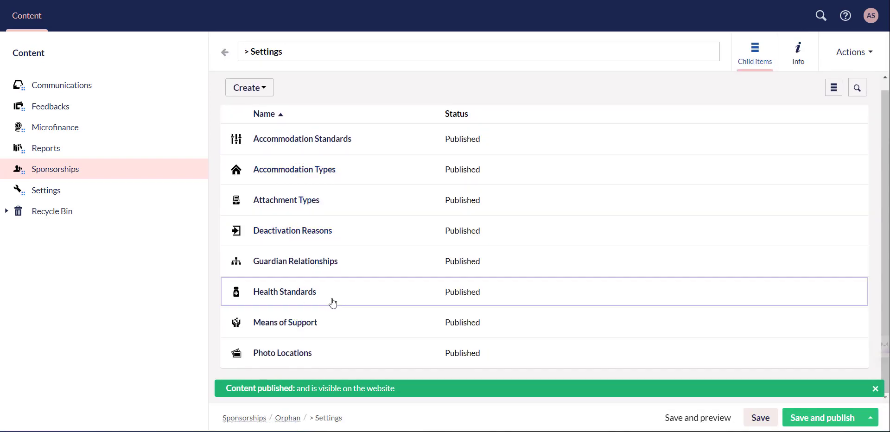
left_click(294, 300)
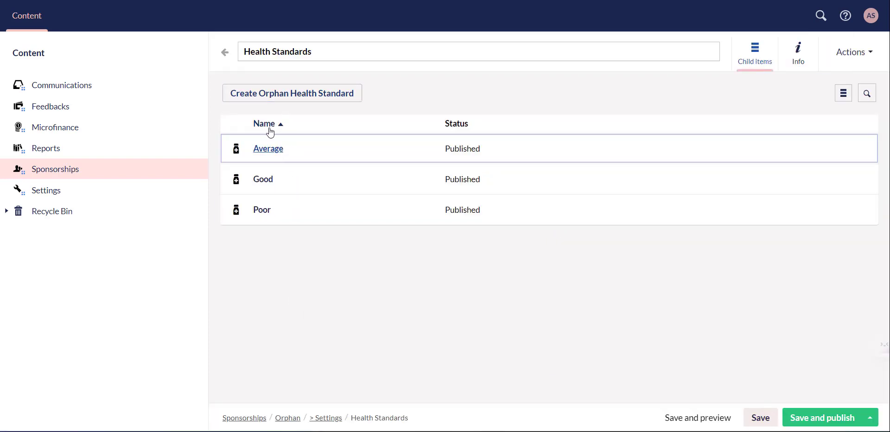
left_click(225, 53)
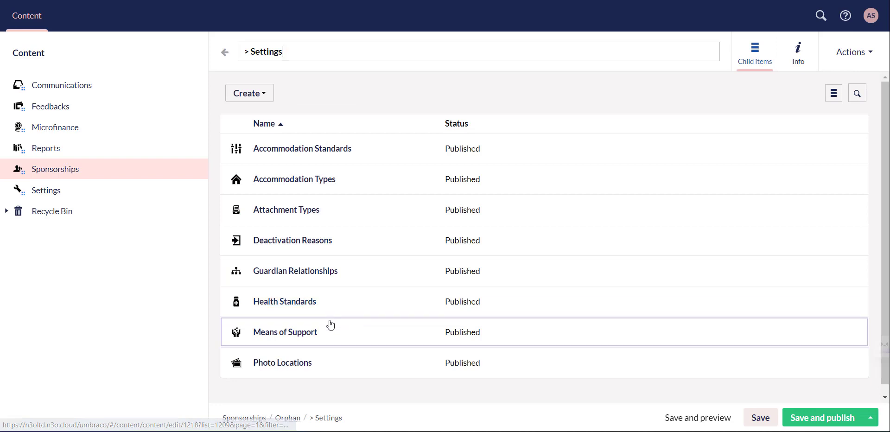
Step: Create and publish a 'Charity grant' entry under Means of Support, then go back
left_click(298, 332)
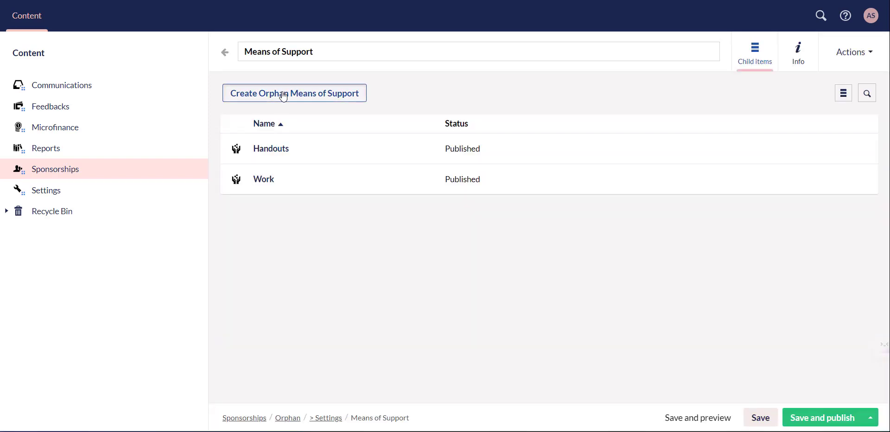
left_click(284, 96)
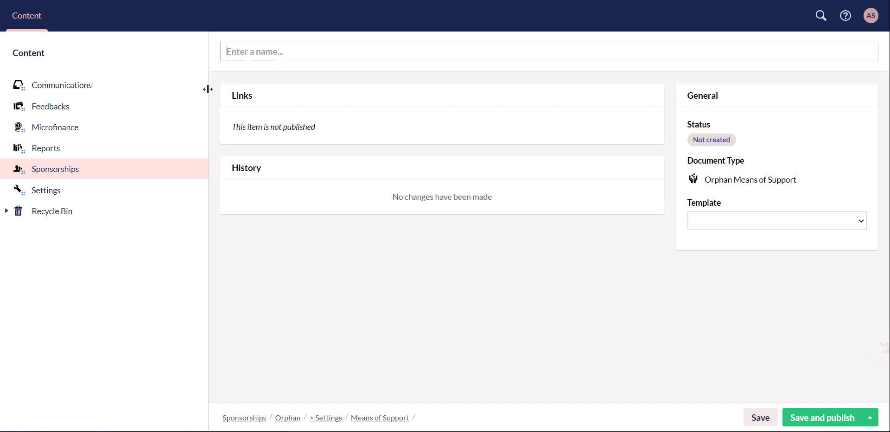
type("Charit")
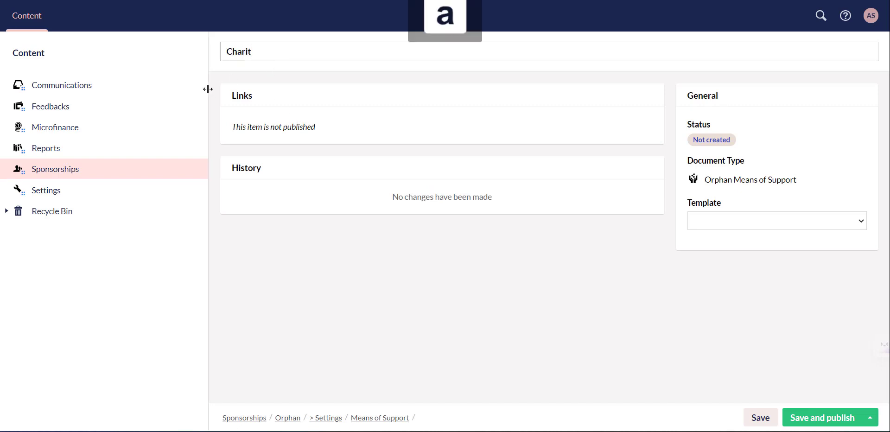
type("y grant")
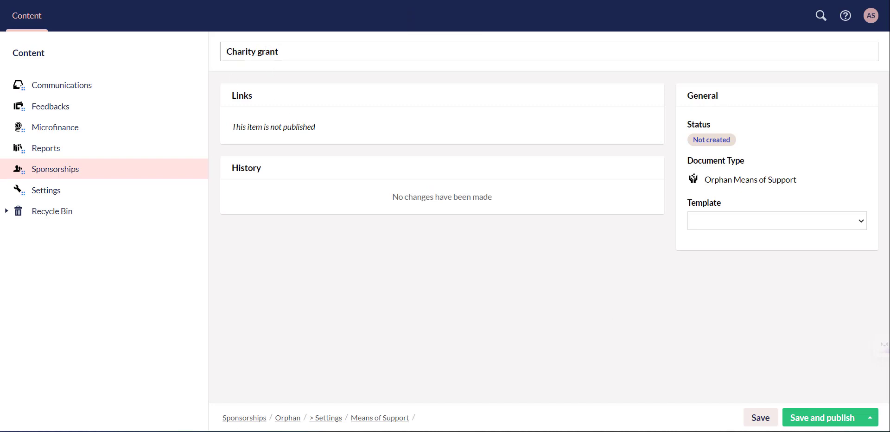
left_click(816, 418)
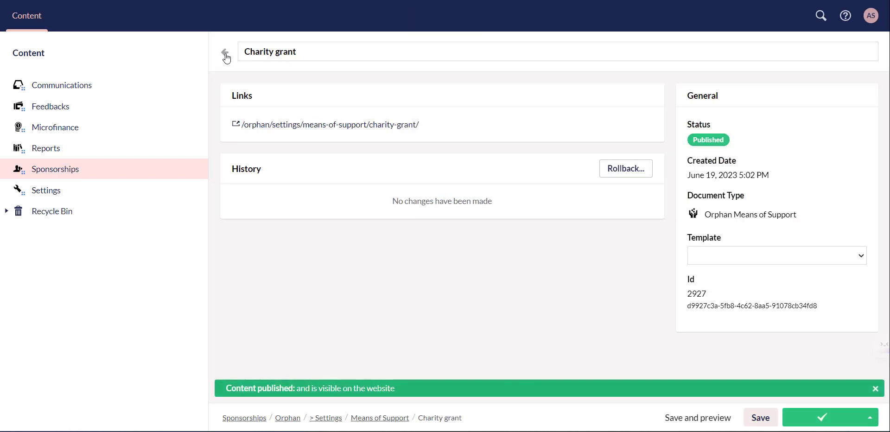
left_click(225, 53)
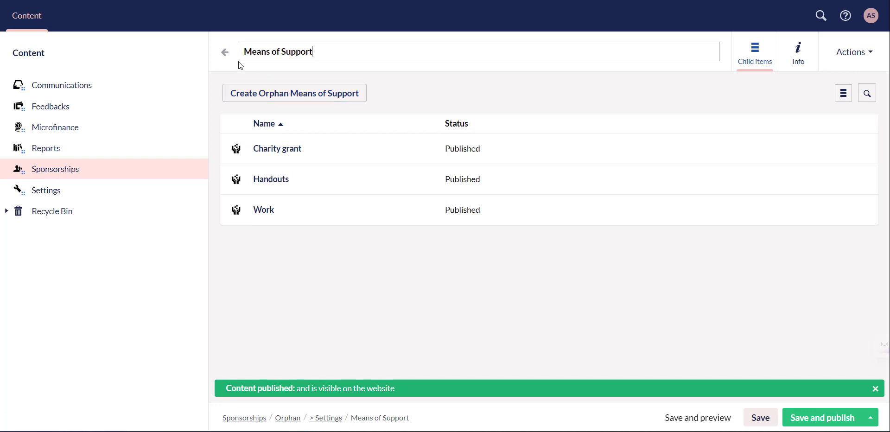
Step: Navigate Sponsorships > Orphan > UK - Care Compass Production > Pakistan and open OR10086
left_click(226, 55)
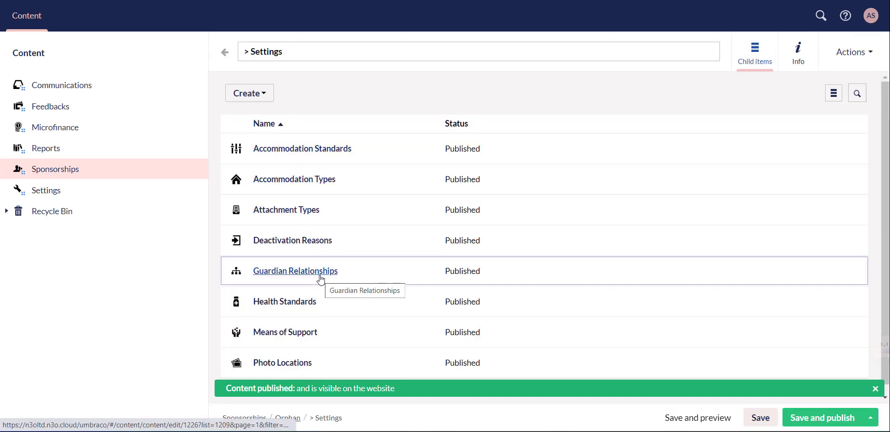
left_click(98, 173)
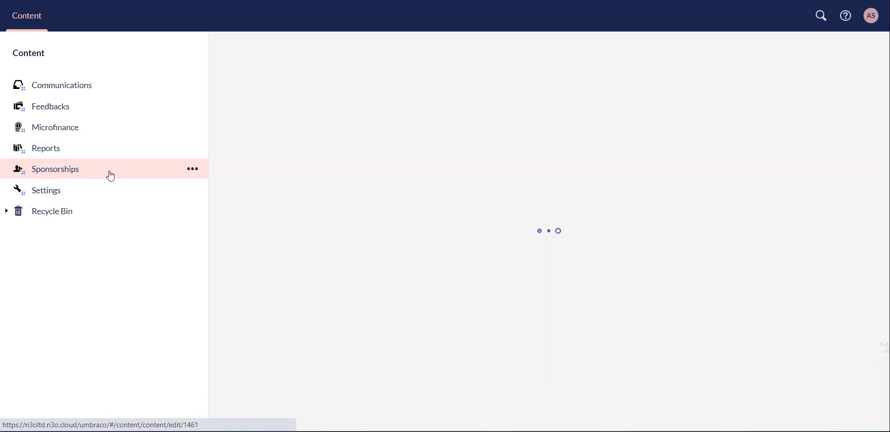
left_click(278, 244)
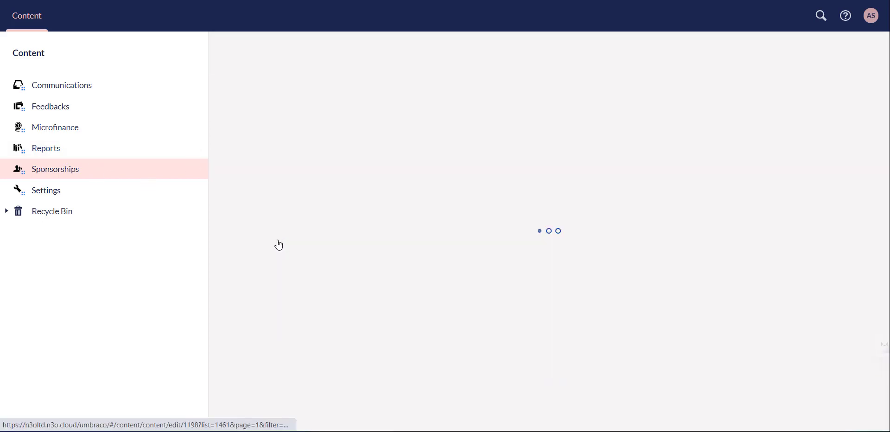
left_click(295, 185)
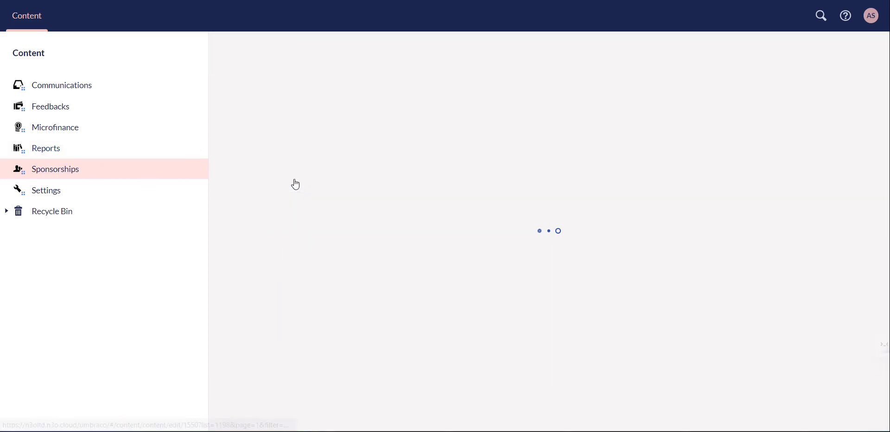
left_click(277, 278)
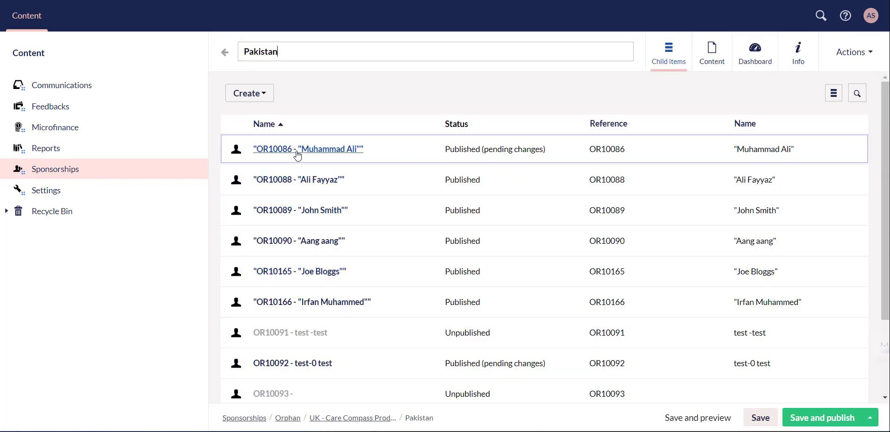
left_click(298, 155)
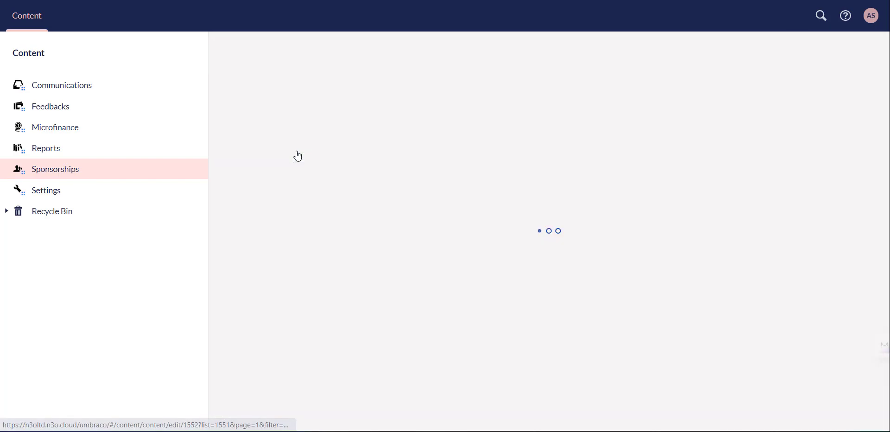
Step: Replace the Uncle relationship with Grandfather and the Work support with Charity grant
scroll(327, 271, "down", 5)
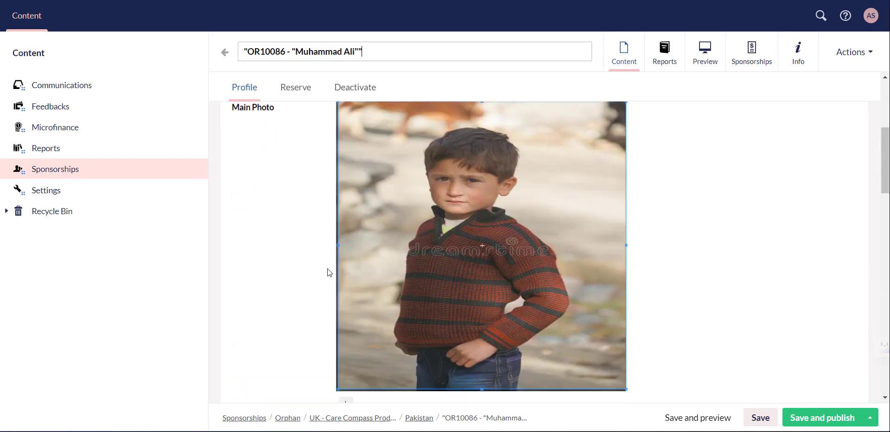
scroll(327, 270, "down", 10)
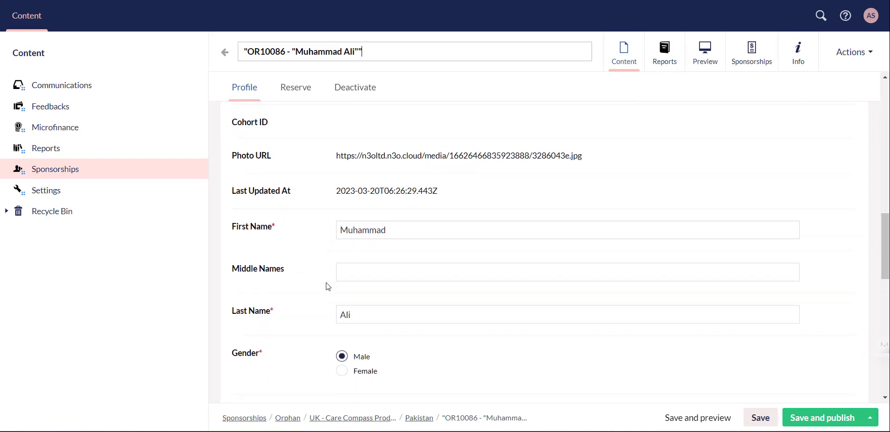
scroll(326, 282, "down", 10)
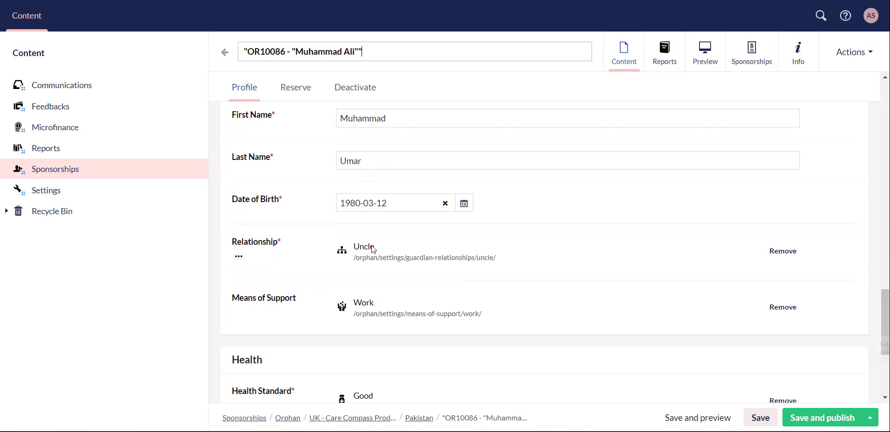
left_click(773, 251)
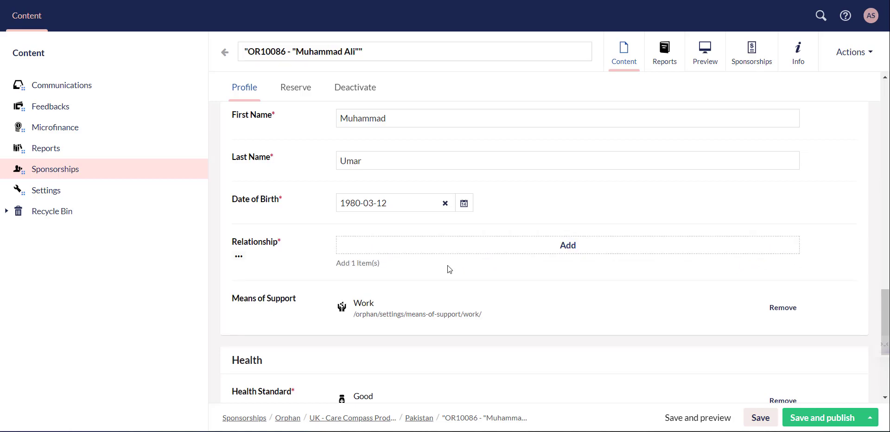
left_click(545, 248)
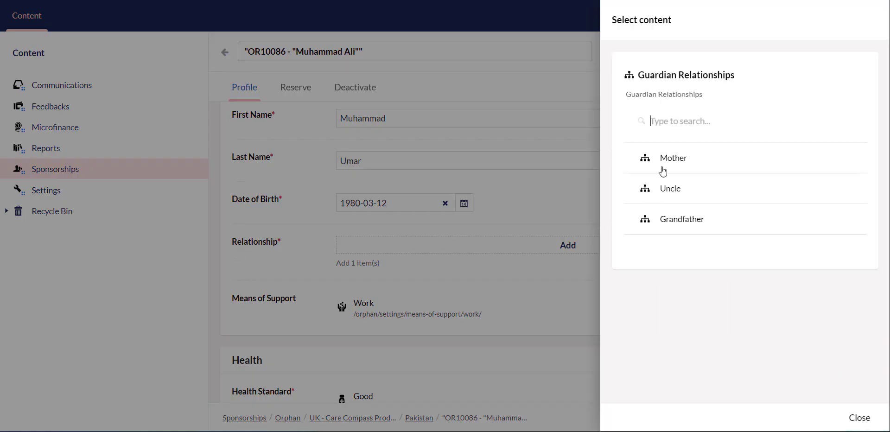
left_click(677, 223)
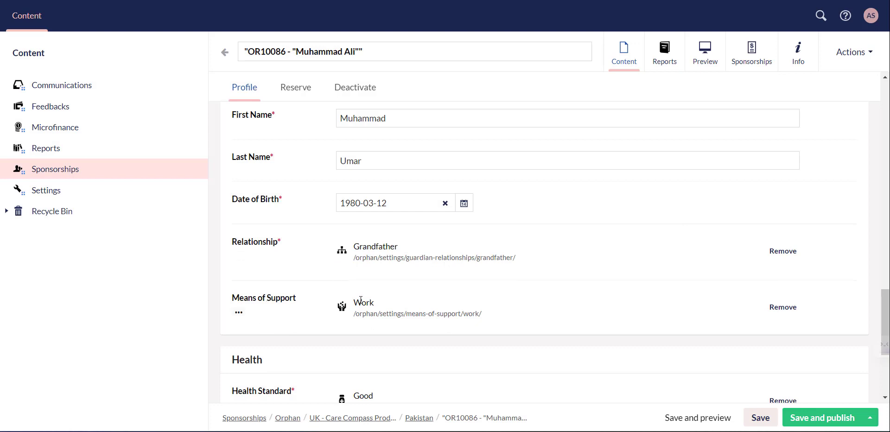
left_click(772, 307)
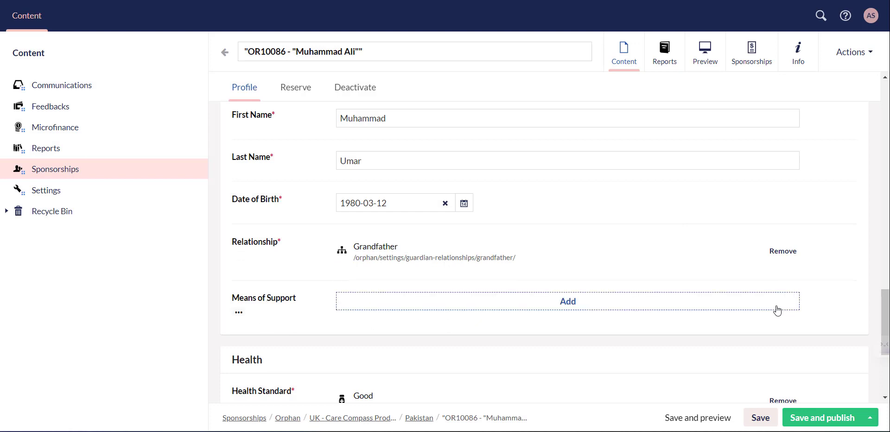
left_click(523, 305)
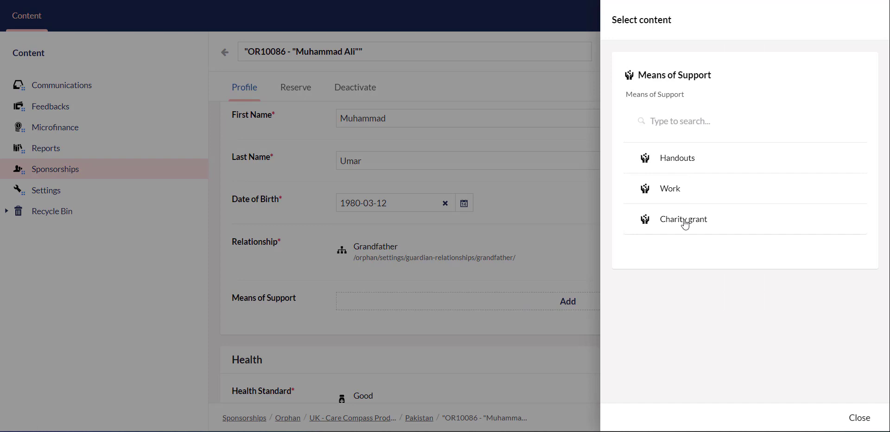
left_click(685, 222)
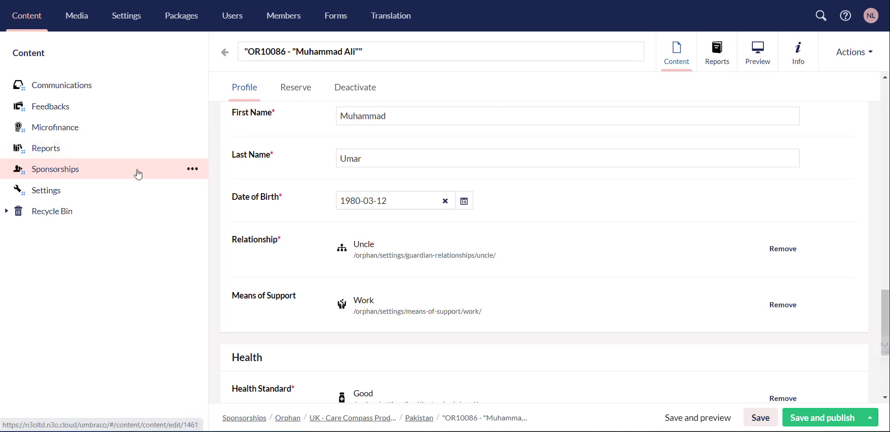
Step: Open Sponsorships to list its Child, Family, Hifz and Orphan items
left_click(76, 175)
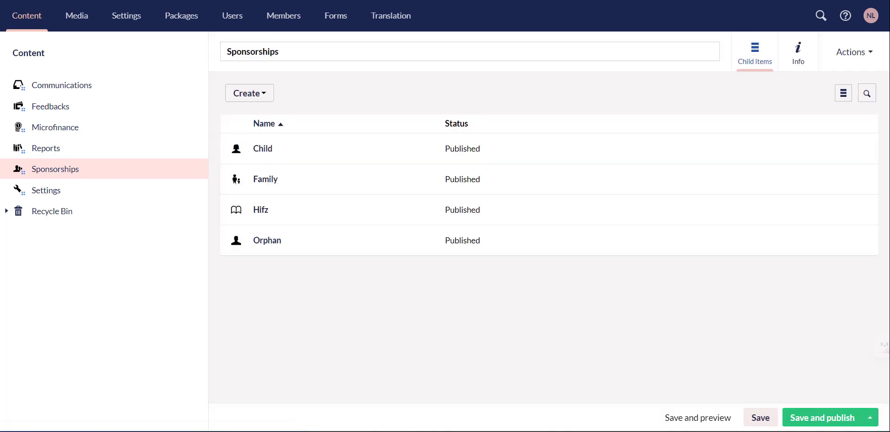
Step: Go into Orphan > UK - Care Compass Production > Pakistan and bring up its Export options
left_click(272, 244)
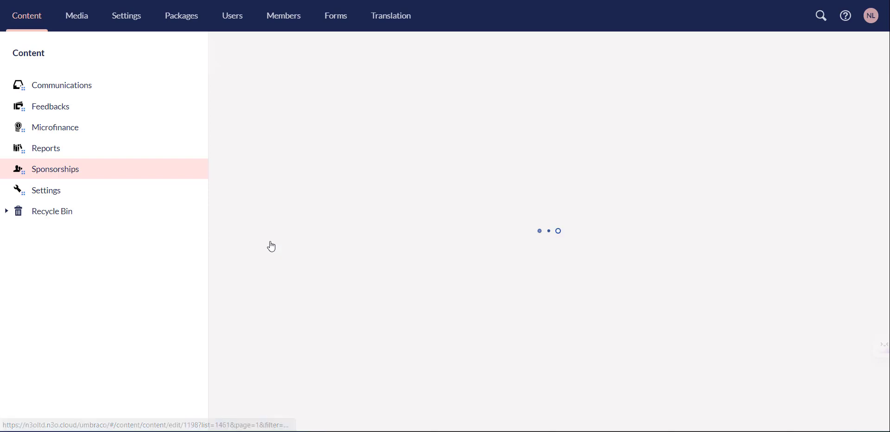
left_click(293, 187)
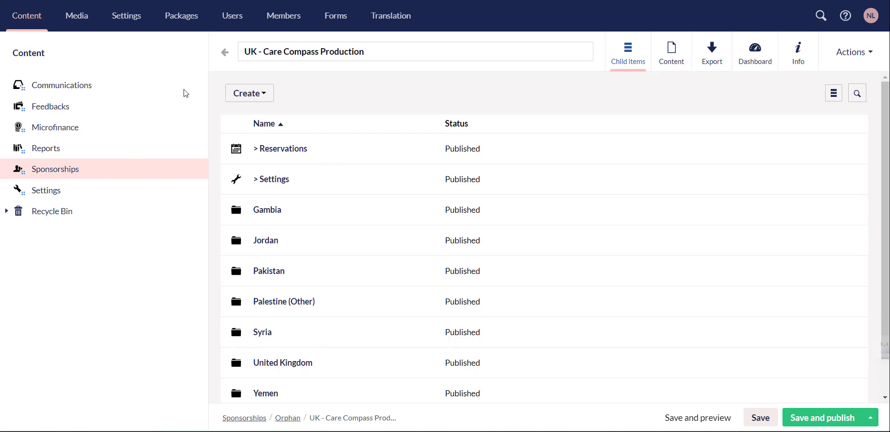
left_click(279, 278)
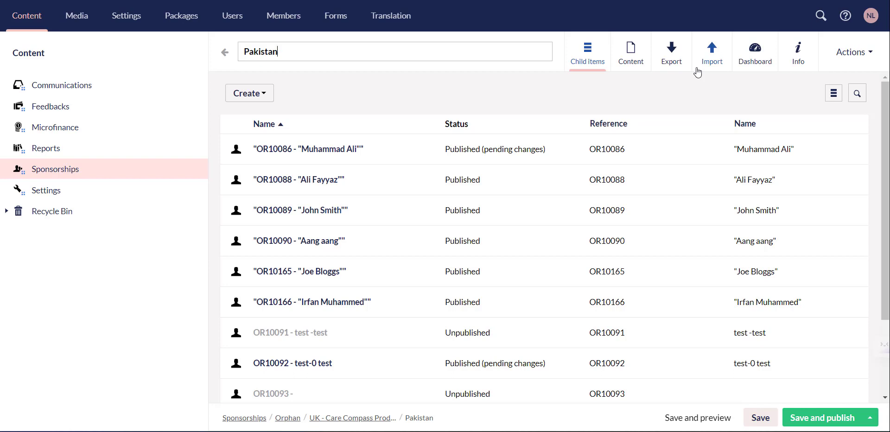
left_click(683, 67)
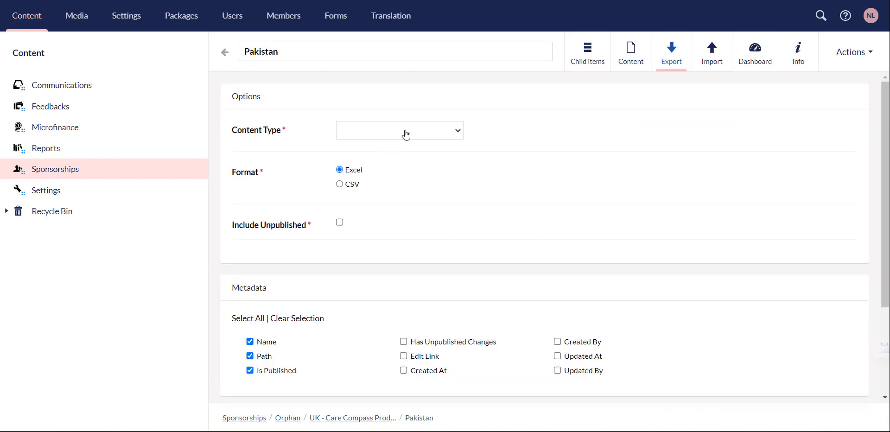
Step: Choose Orphan as the export content type and include Created At and Created By
left_click(395, 138)
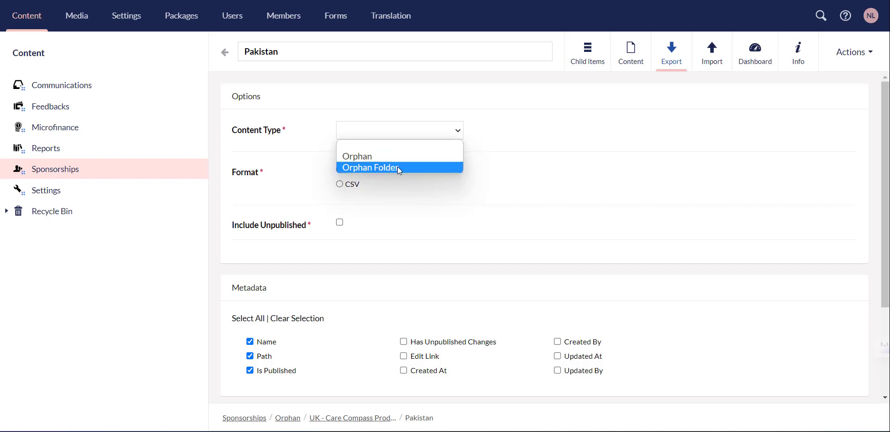
left_click(392, 160)
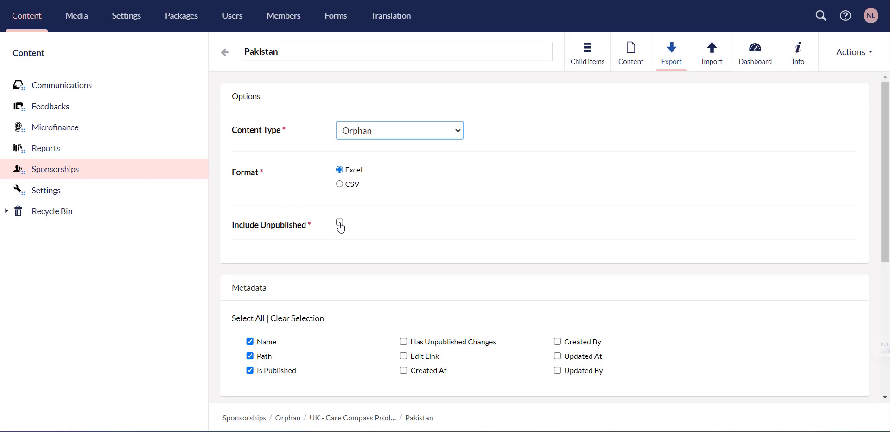
scroll(341, 227, "down", 4)
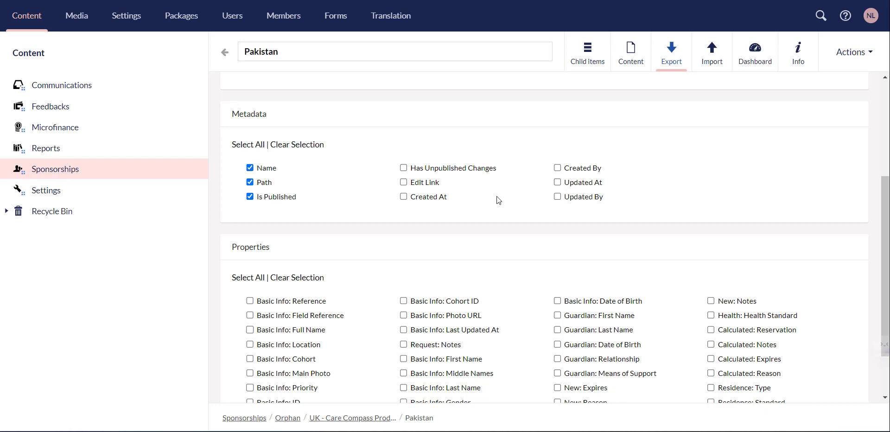
left_click(404, 197)
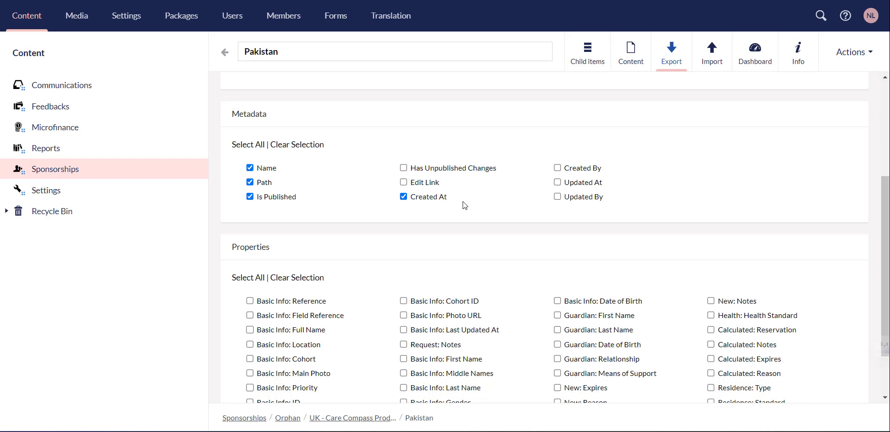
left_click(558, 169)
Step: Tick Basic Info Reference, Field Reference, Full Name, Location, Priority, ID, First Name and Gender
scroll(252, 213, "down", 1)
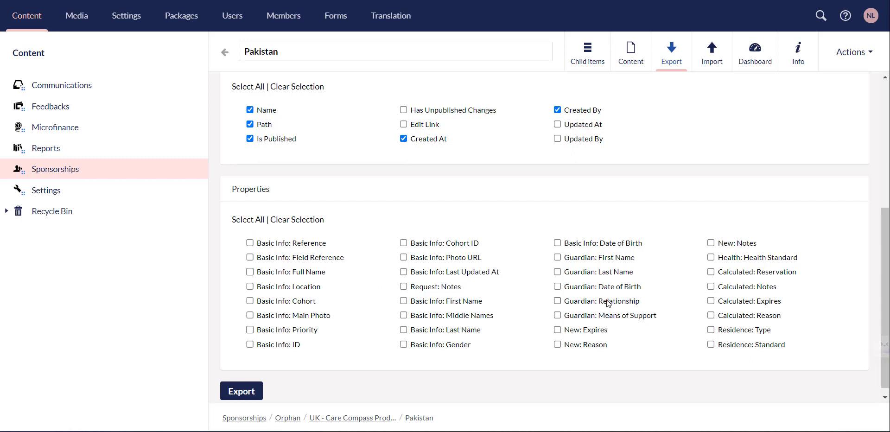
left_click(250, 243)
left_click(250, 257)
left_click(250, 272)
left_click(250, 286)
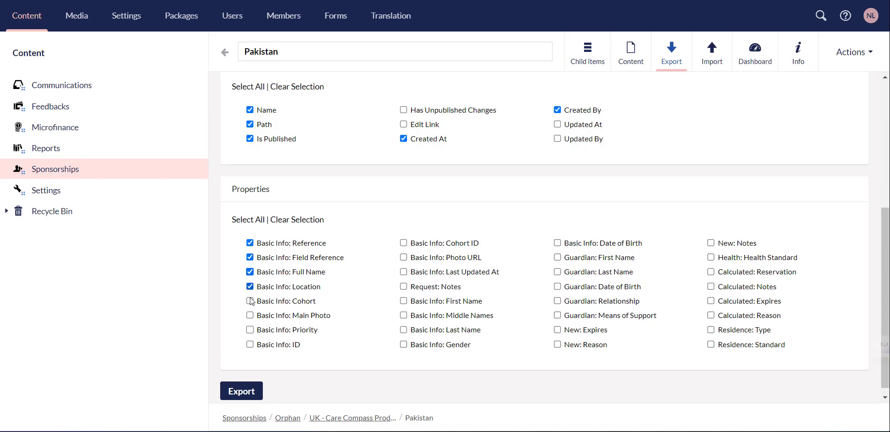
left_click(250, 330)
left_click(250, 346)
left_click(404, 301)
left_click(403, 344)
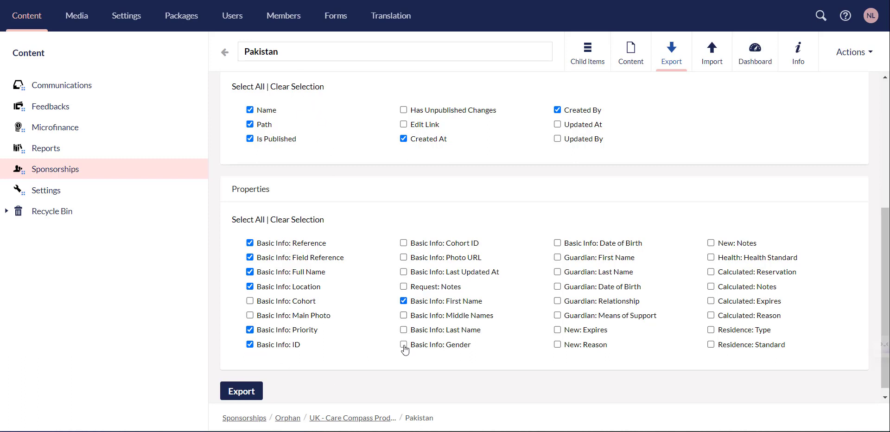
Step: Add Guardian name, date of birth, relationship, means of support and Health Standard, then export
left_click(558, 258)
left_click(558, 272)
left_click(558, 287)
left_click(558, 301)
left_click(557, 315)
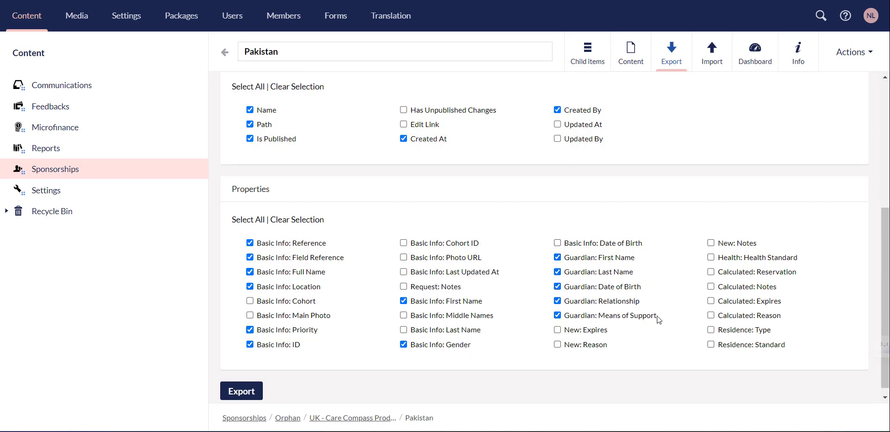
left_click(711, 257)
left_click(250, 393)
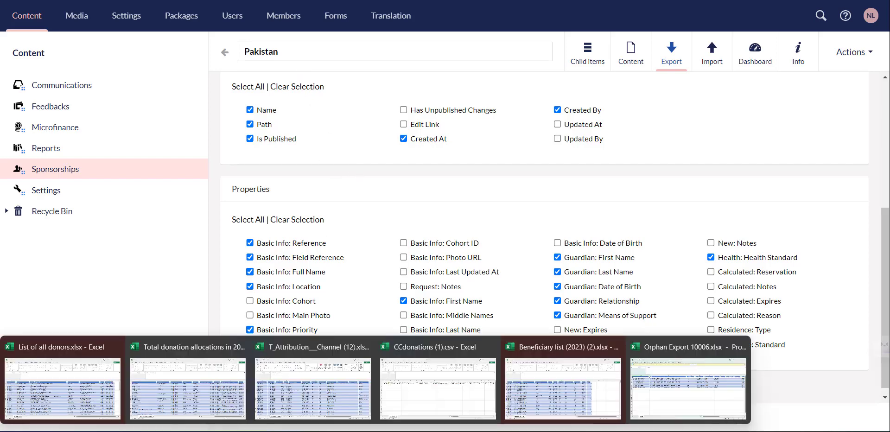
Step: Open the Orphan Export workbook with editing enabled, review the Pakistan records, then return to Umbraco
left_click(709, 392)
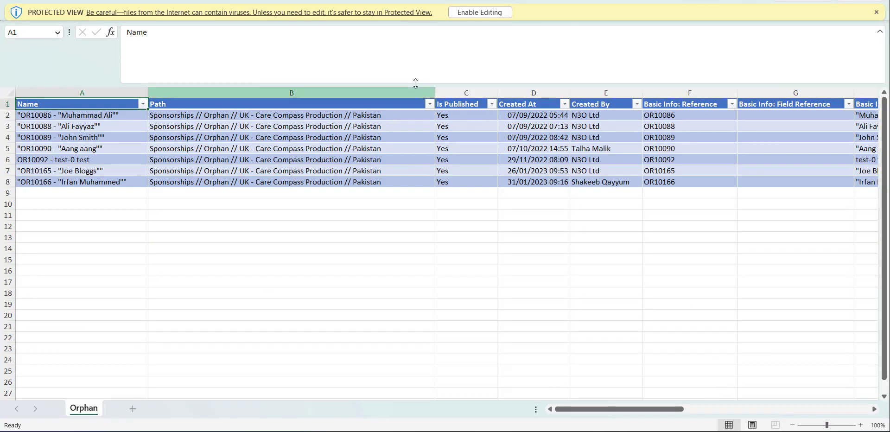
left_click(466, 13)
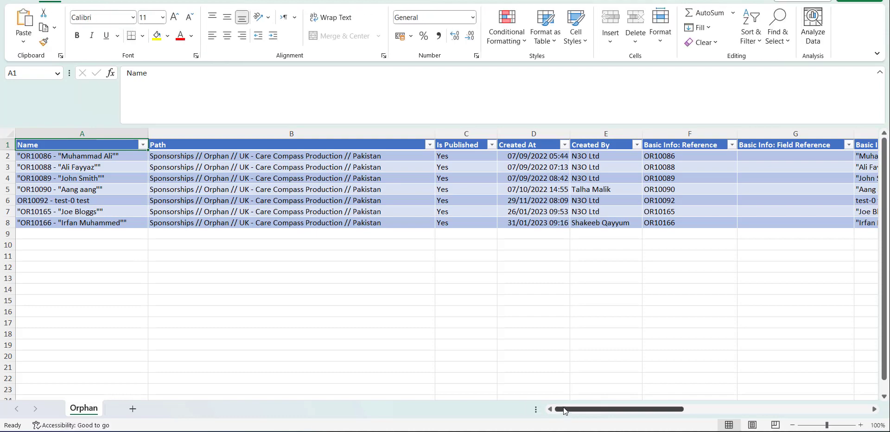
left_click_drag(589, 412, 551, 411)
left_click(408, 168)
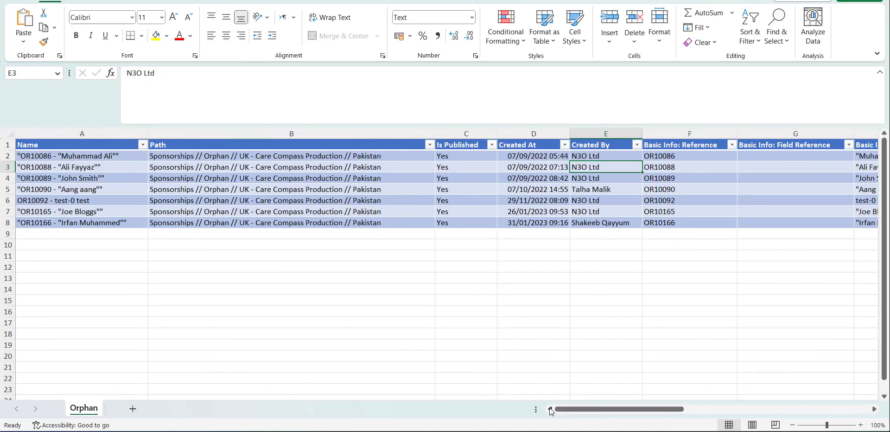
left_click(292, 69)
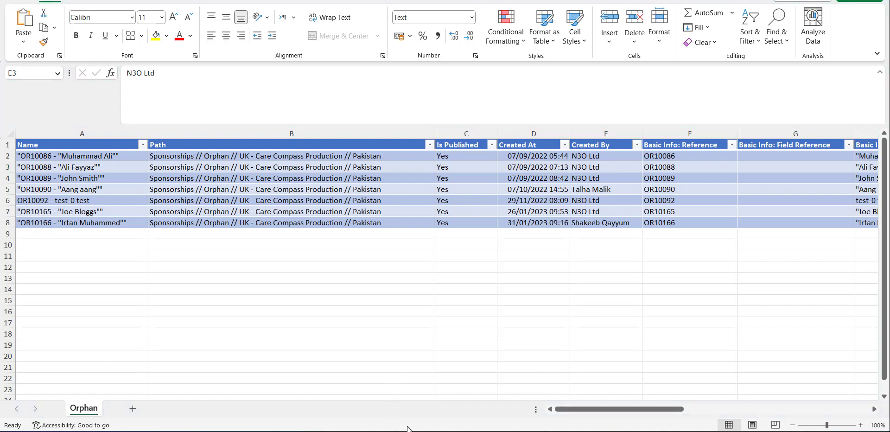
left_click(357, 383)
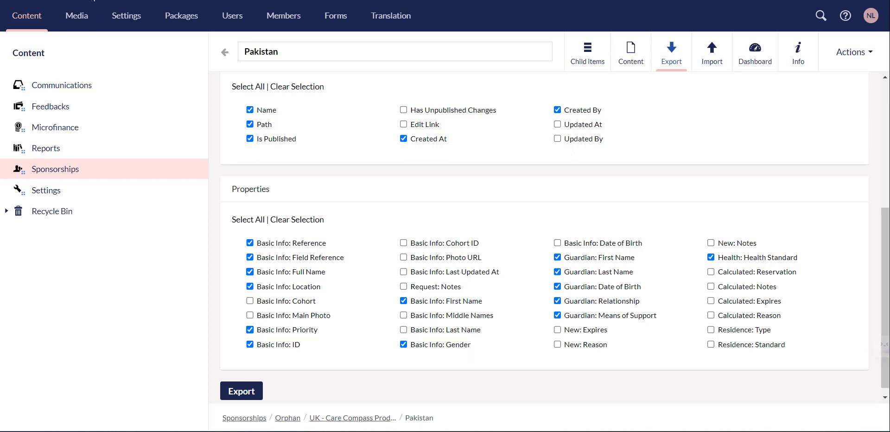
Step: Navigate Sponsorships > Orphan > UK - Care Compass Production and select the Jordan folder
left_click(81, 170)
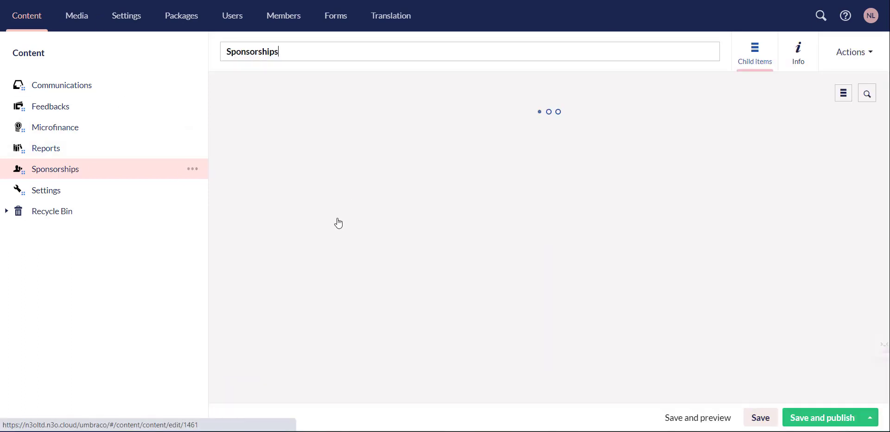
left_click(279, 243)
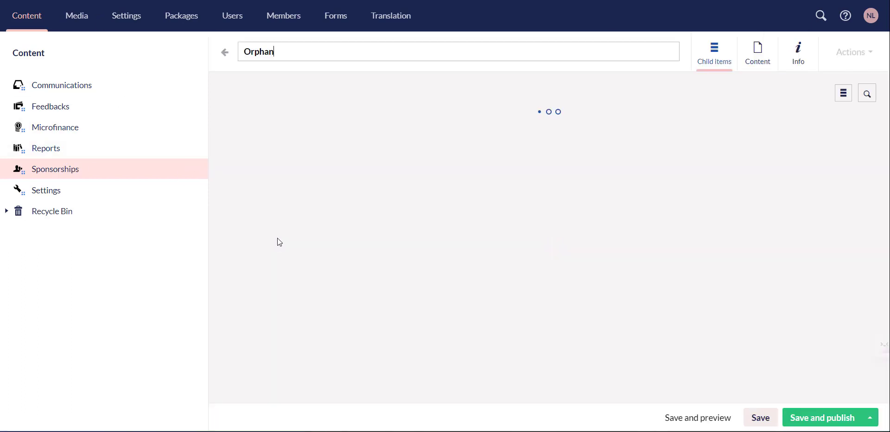
left_click(286, 183)
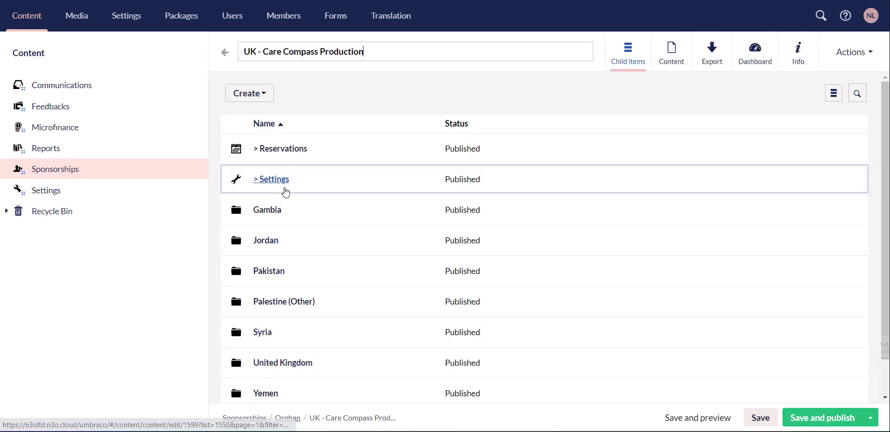
left_click(271, 242)
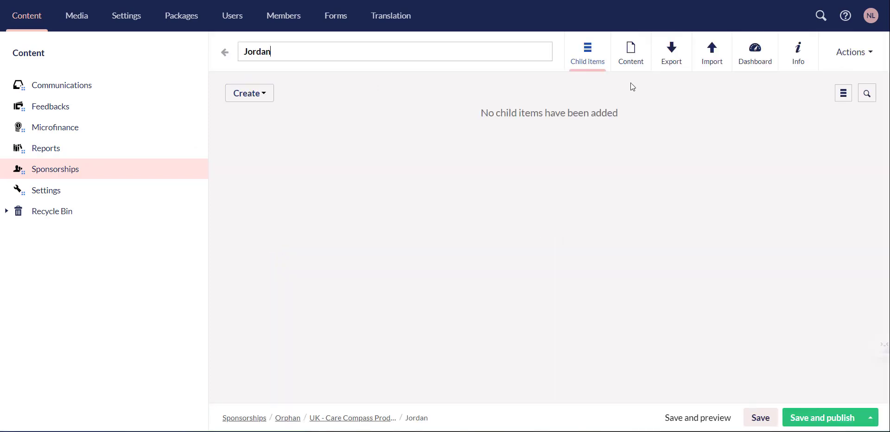
Step: In the Jordan folder's Import options, choose Orphan and download the import template
left_click(716, 53)
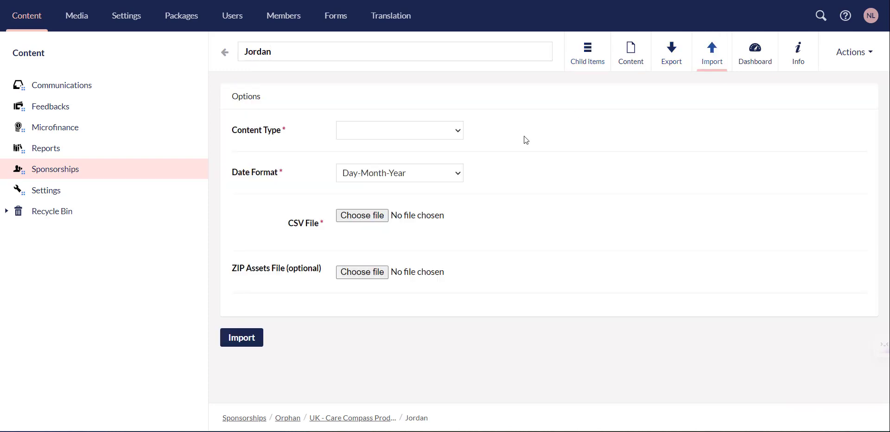
left_click(408, 134)
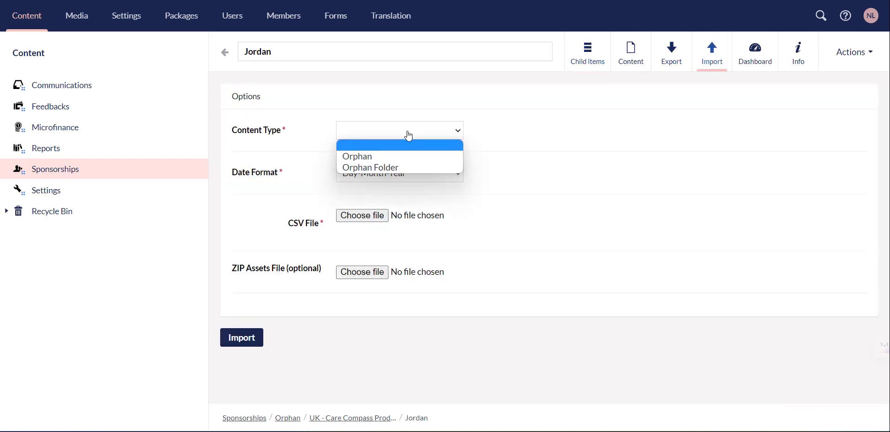
left_click(382, 158)
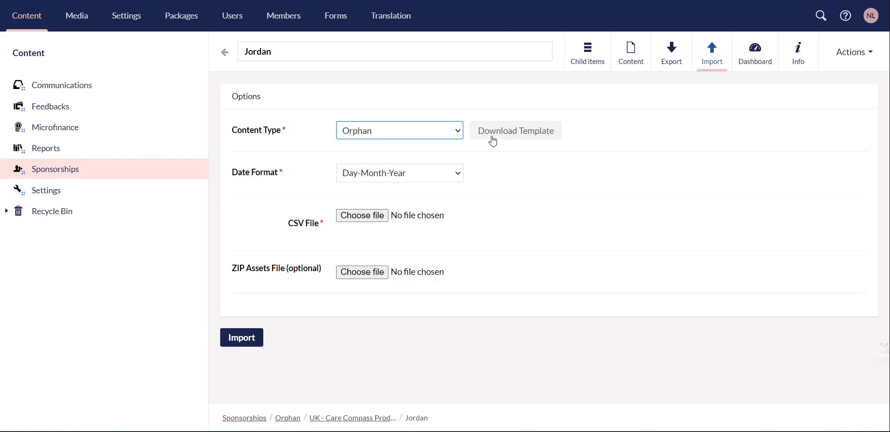
left_click(518, 138)
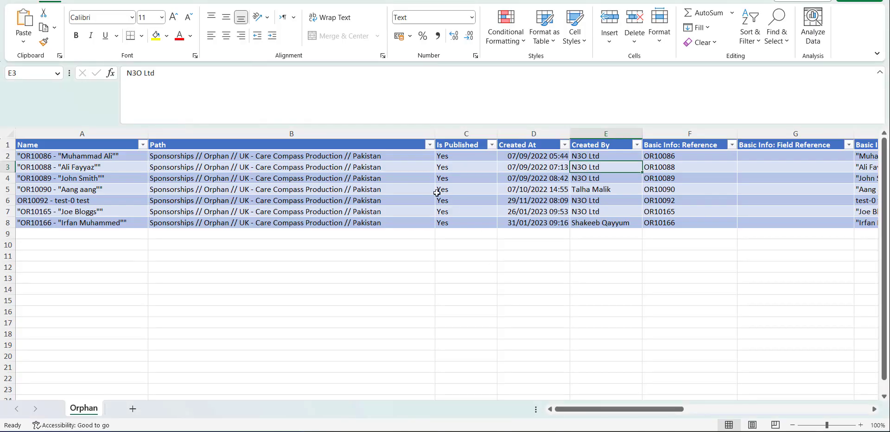
Step: Open the Orphan Import (7) template in Excel and autofit every column to its header
left_click(284, 8)
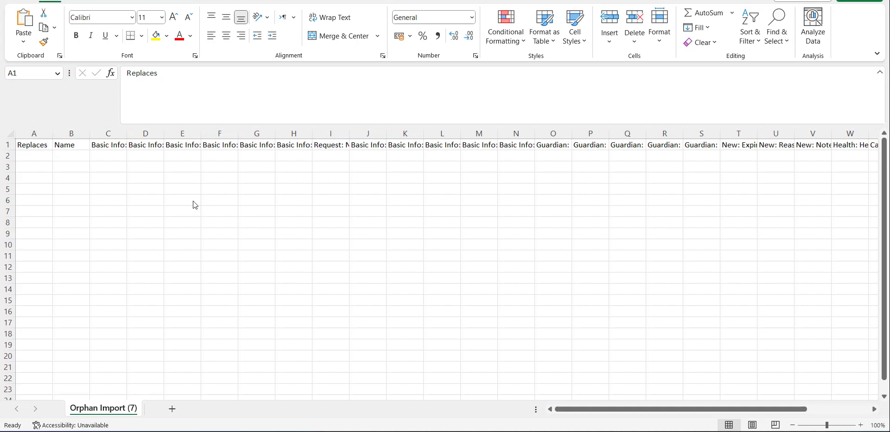
left_click(11, 133)
double_click(54, 132)
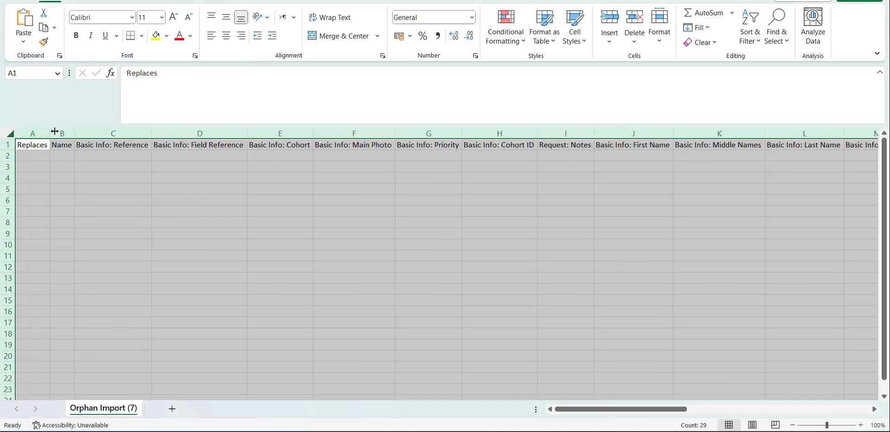
left_click(186, 156)
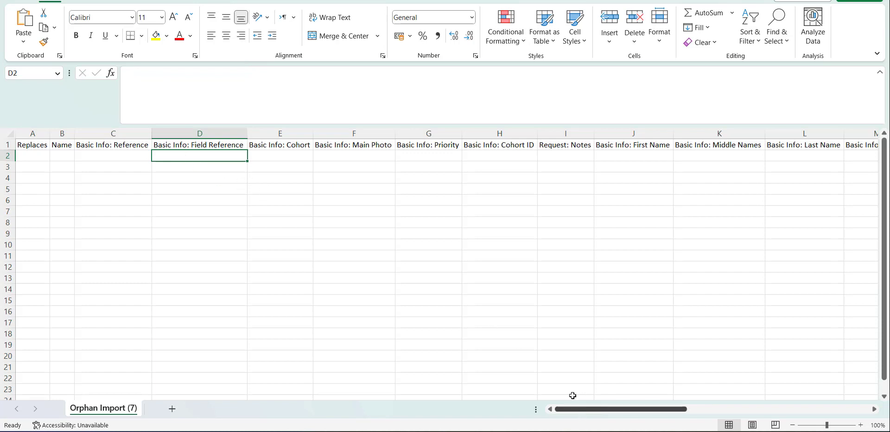
Step: Browse the Field Reference, Main Photo and Basic Info: Cohort columns, then return to the Jordan import page
left_click(287, 2)
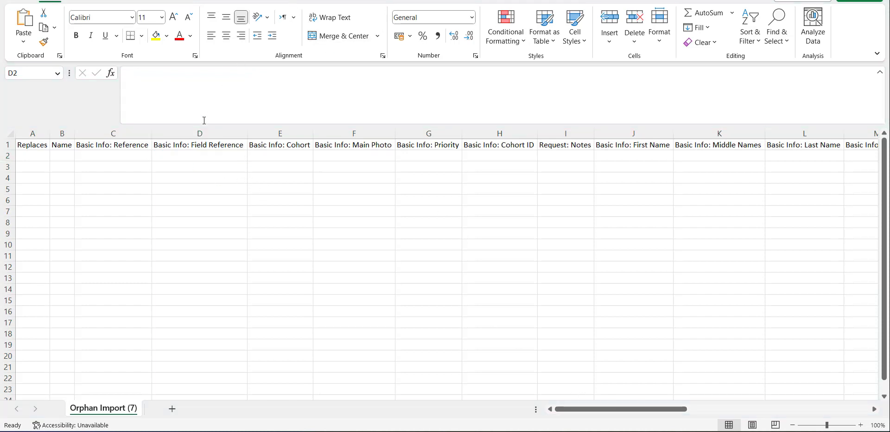
left_click(290, 154)
left_click(315, 156)
left_click_drag(566, 412, 523, 403)
left_click(264, 156)
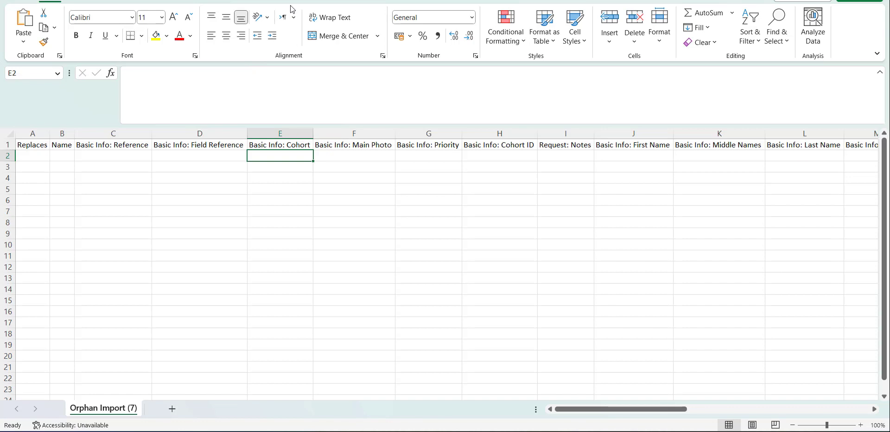
mouse_move(396, 431)
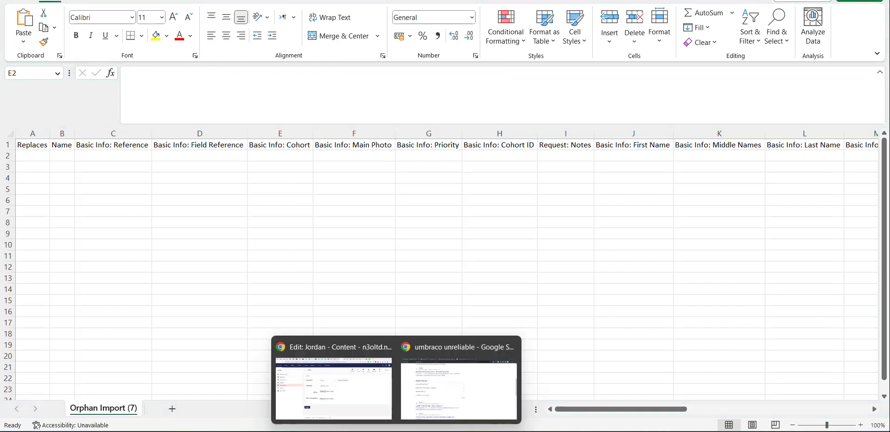
left_click(357, 371)
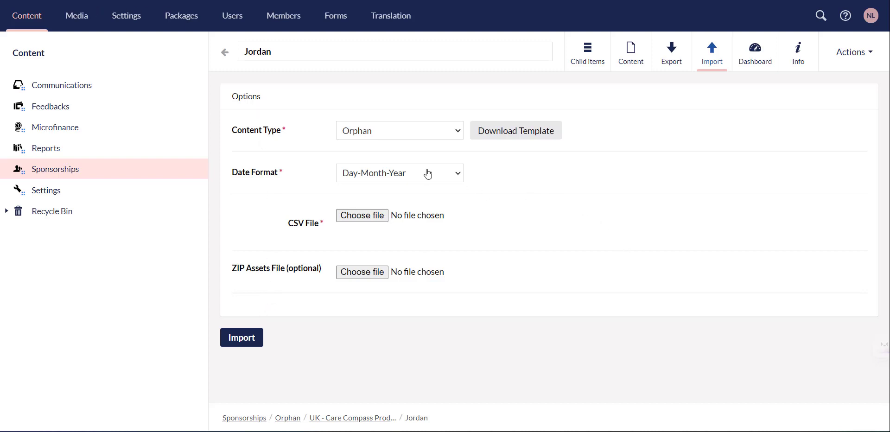
Step: Go to the Content section dashboard showing the What's New release notes
left_click(59, 59)
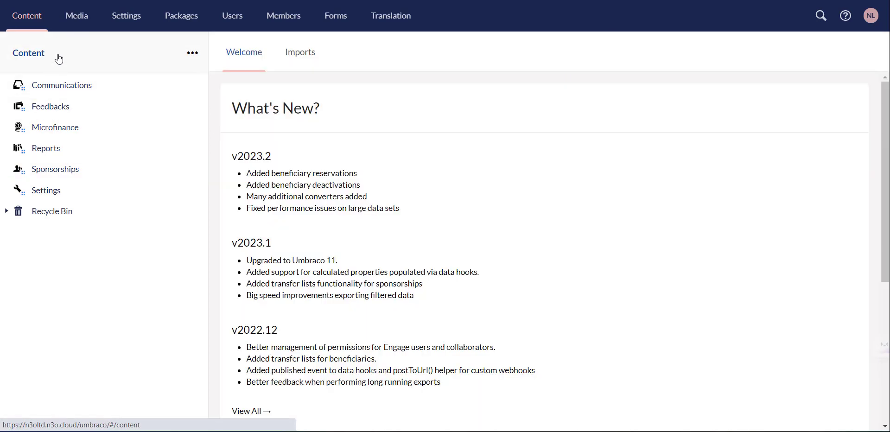
left_click(301, 53)
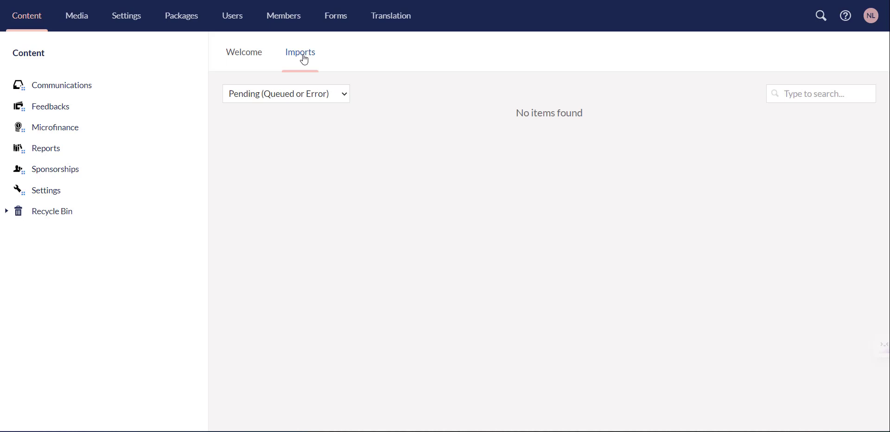
left_click(306, 94)
left_click(304, 133)
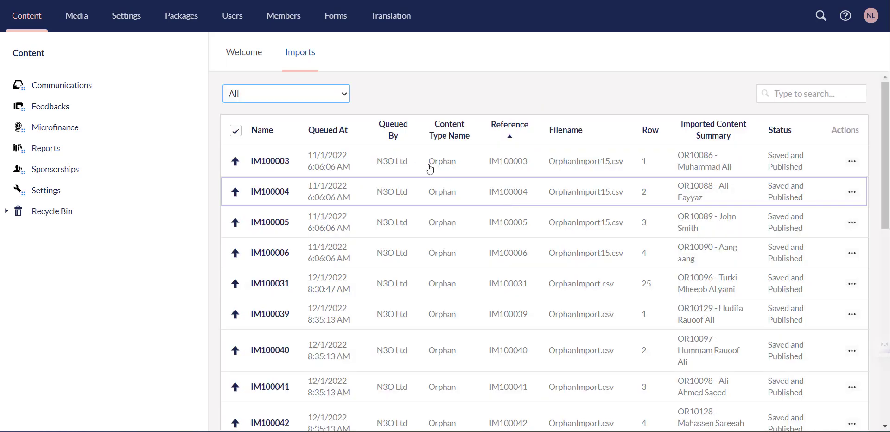
left_click(273, 162)
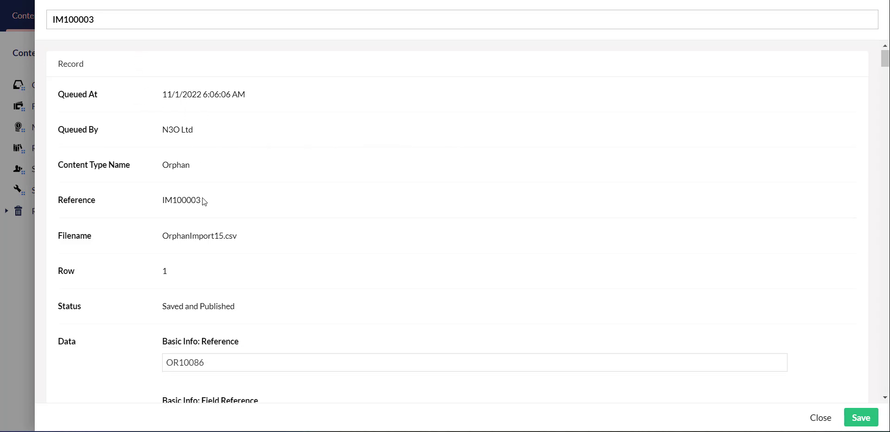
scroll(206, 204, "down", 20)
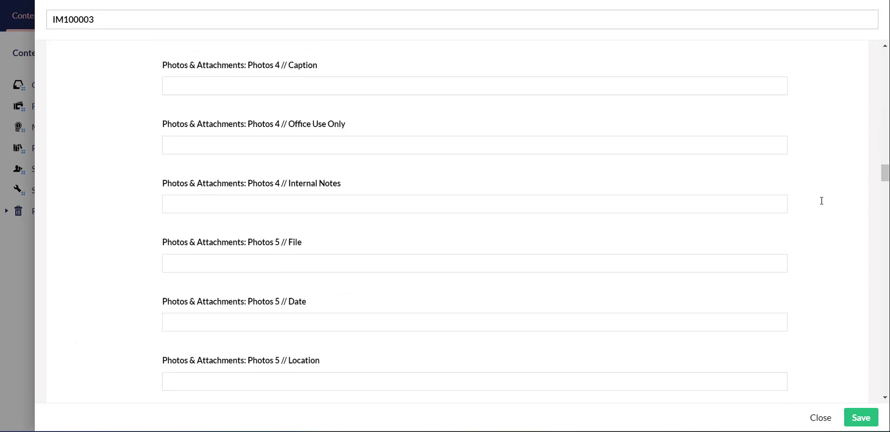
left_click_drag(885, 183, 884, 390)
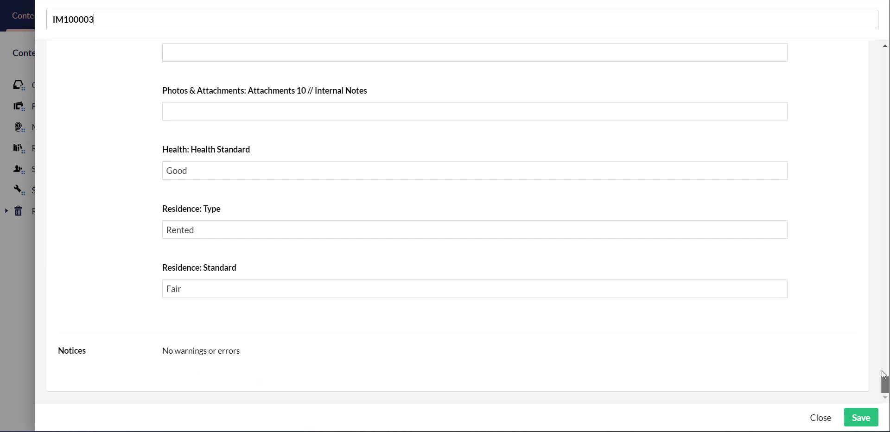
left_click_drag(885, 389, 879, 46)
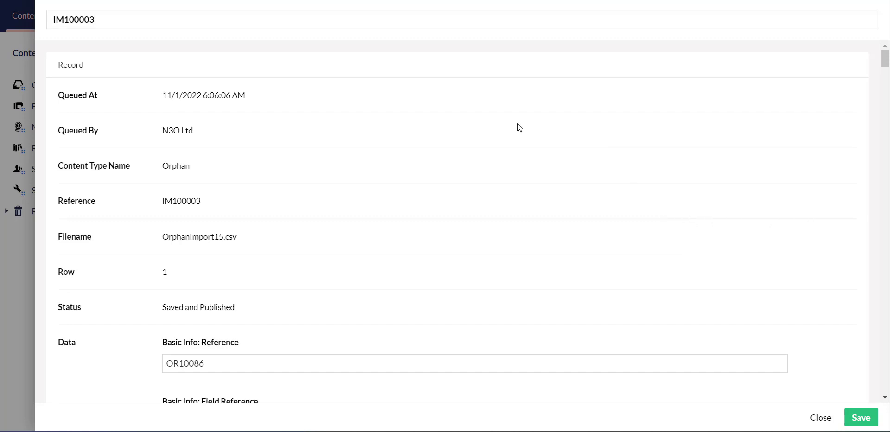
left_click(827, 418)
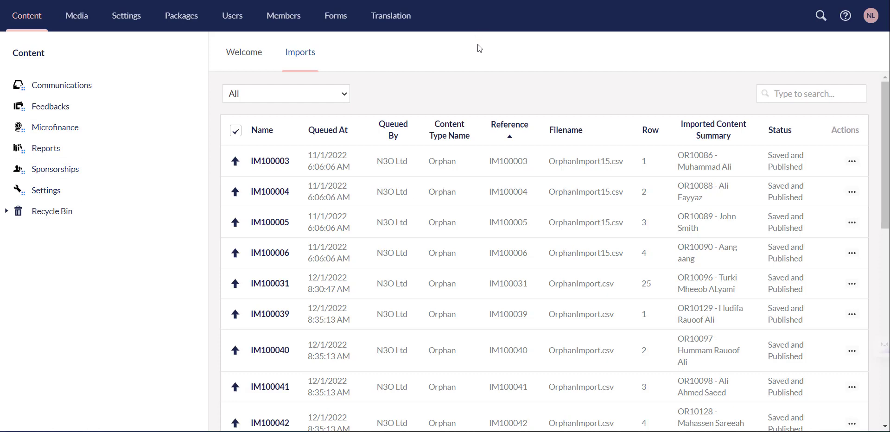
Step: Open the Settings node and its Users & Roles section listing Collaborators and UK
left_click(76, 194)
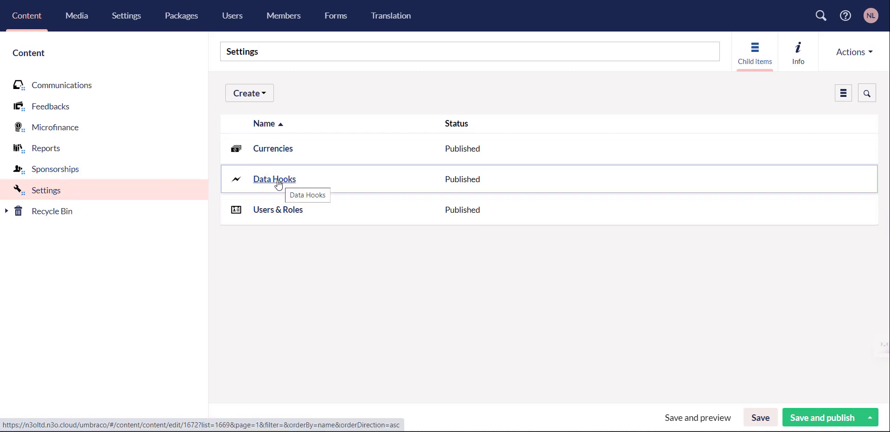
left_click(292, 211)
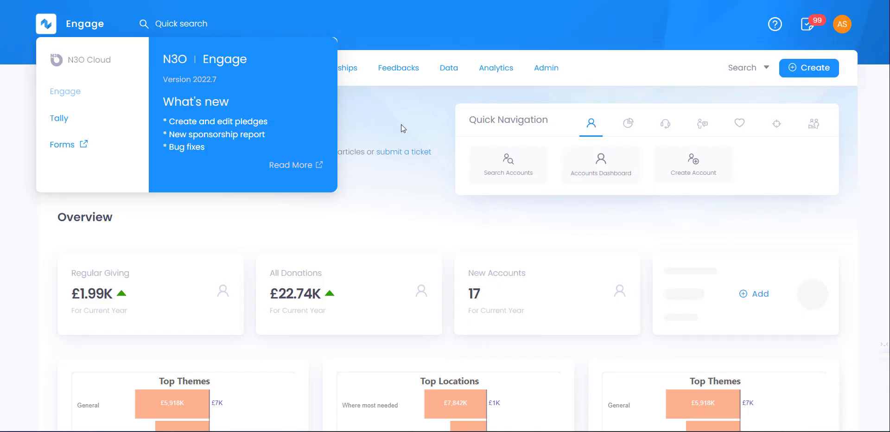
left_click(401, 124)
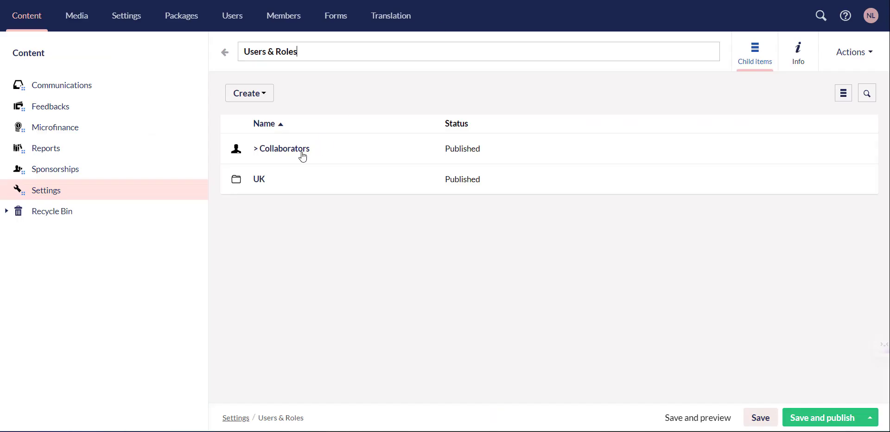
Step: Look through the UK roles and the Collaborators roles, then open the collaborator Users node
left_click(260, 180)
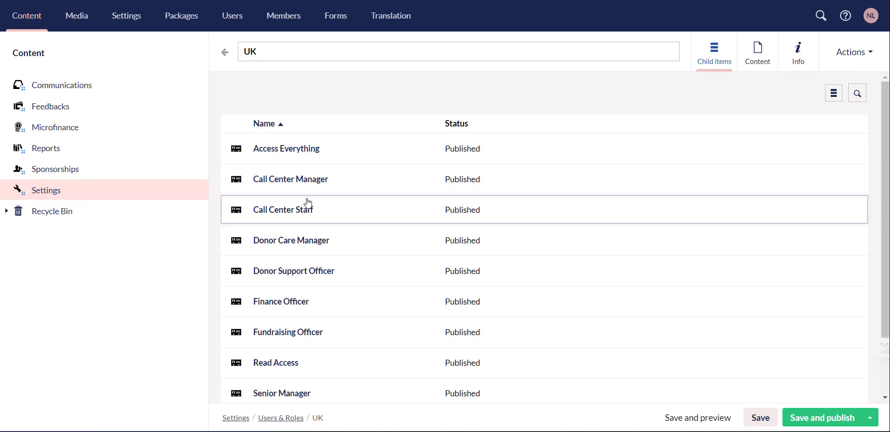
left_click(225, 53)
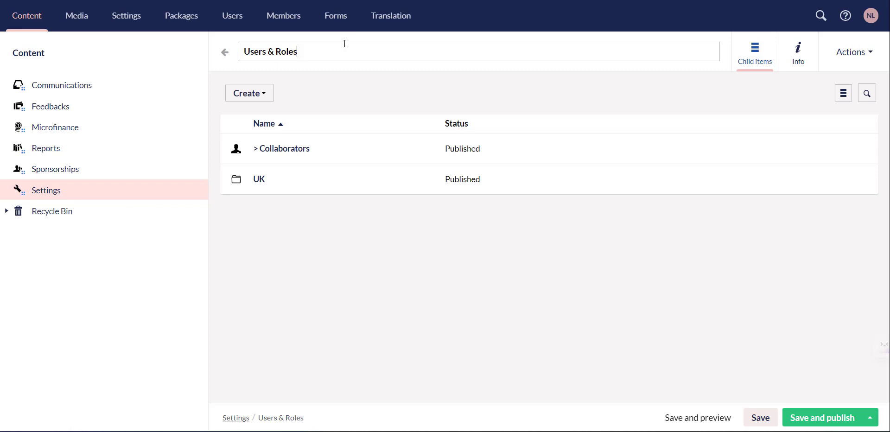
left_click(286, 154)
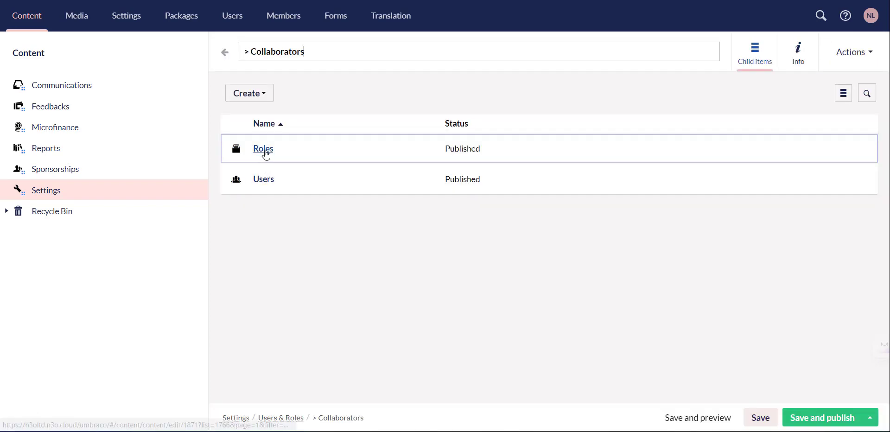
left_click(265, 150)
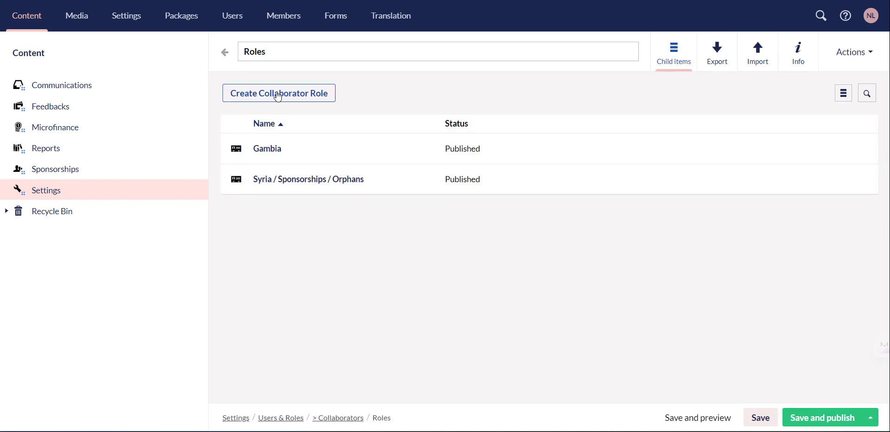
left_click(224, 53)
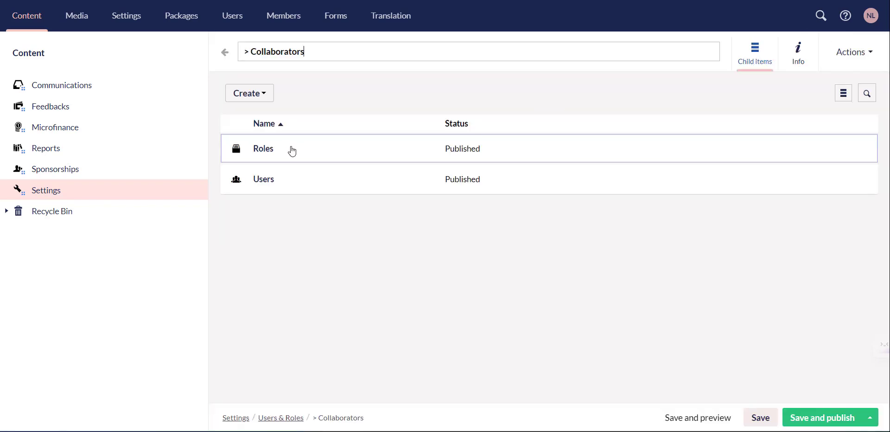
left_click(261, 182)
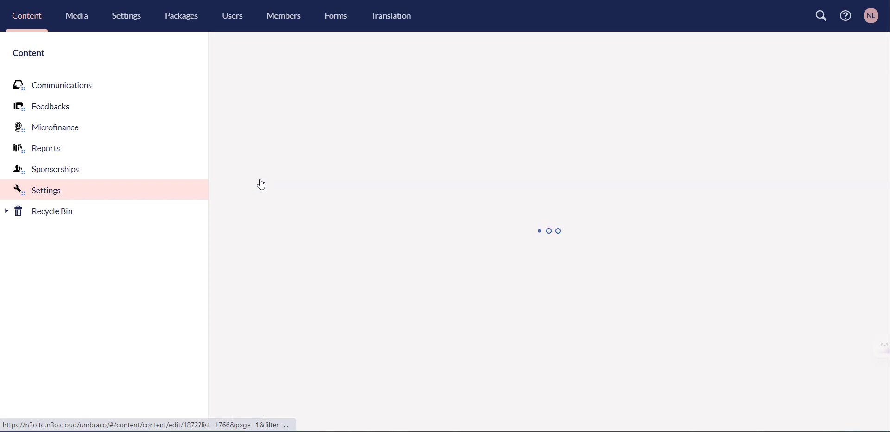
Step: Create a new Collaborator User with the person's full name and e-mail address, leaving it unsaved
left_click(260, 95)
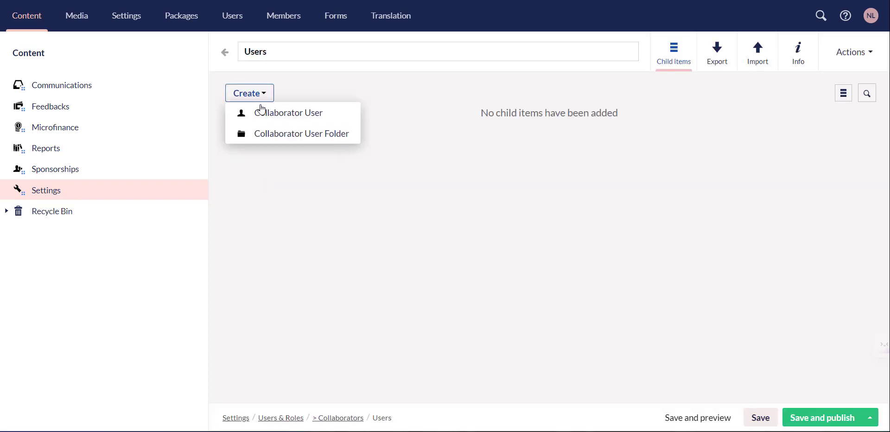
left_click(282, 120)
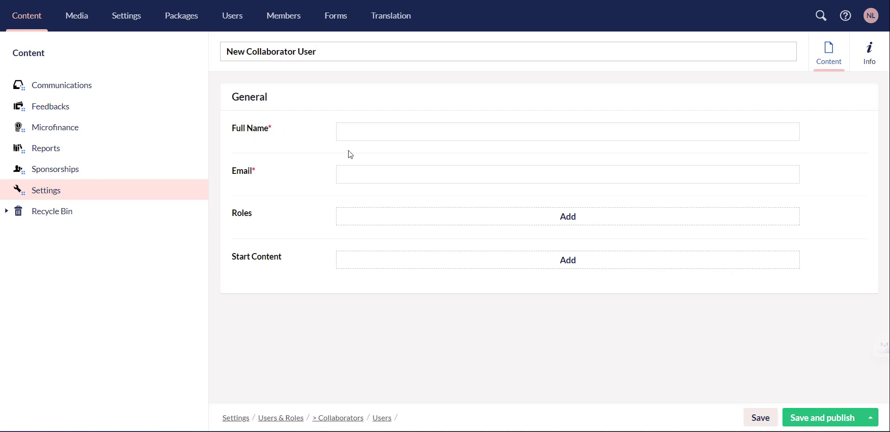
left_click(368, 132)
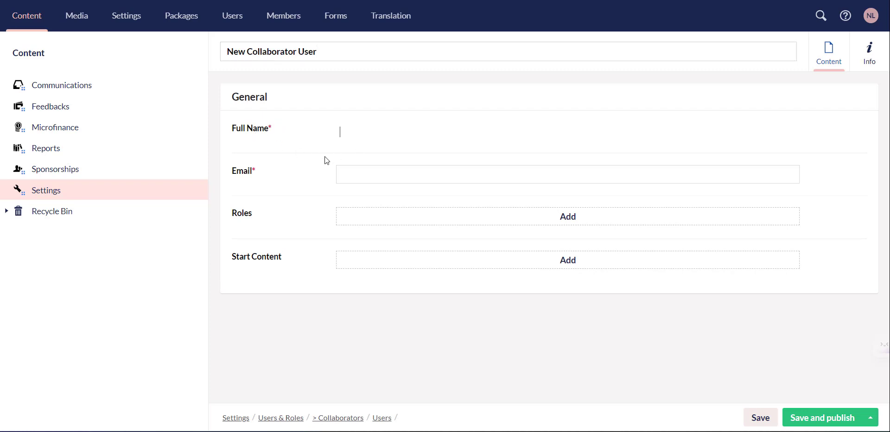
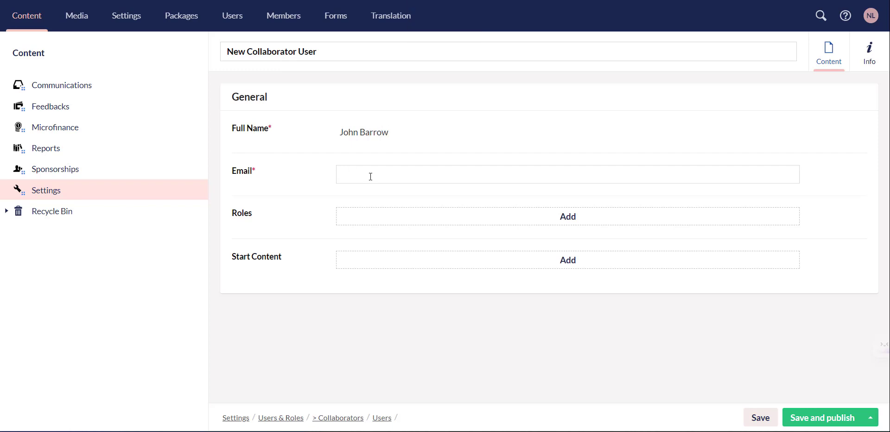
left_click(371, 179)
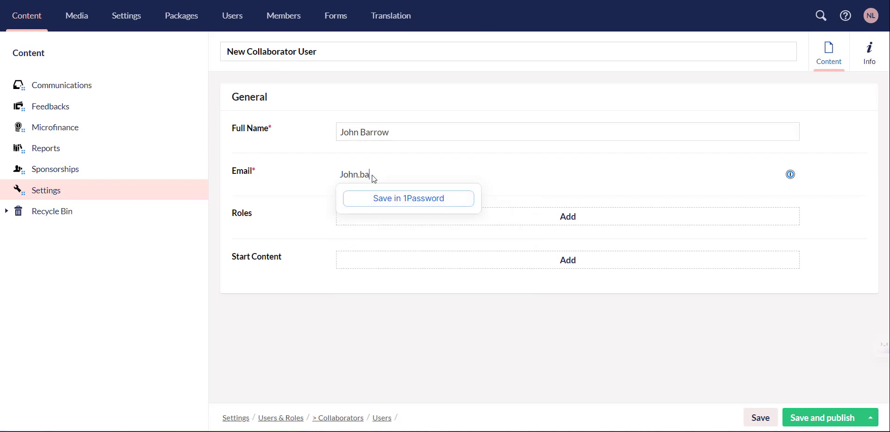
left_click(555, 164)
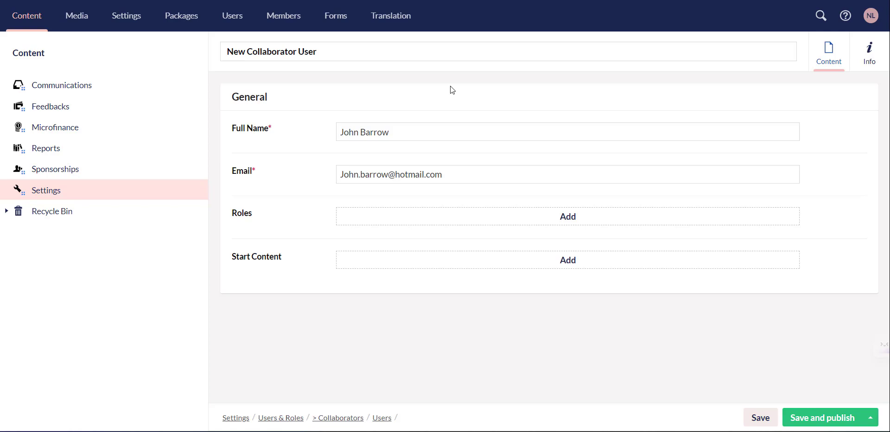
left_click(39, 57)
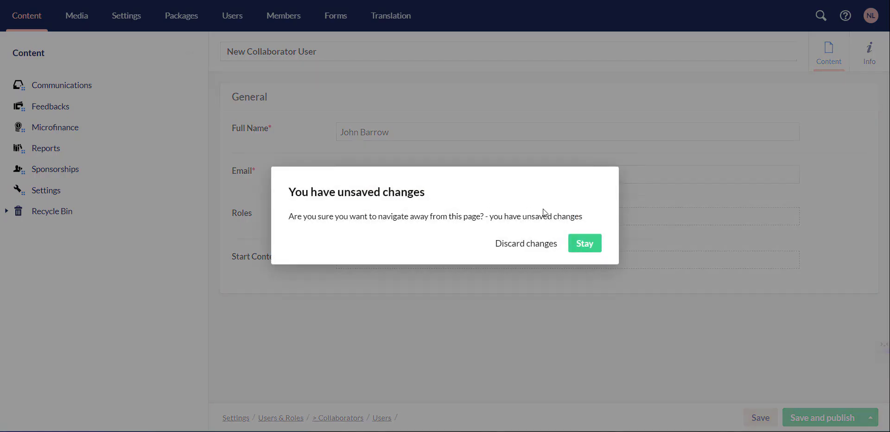
Step: Discard the unsaved collaborator user and open Engage's Data › Lists page
left_click(541, 245)
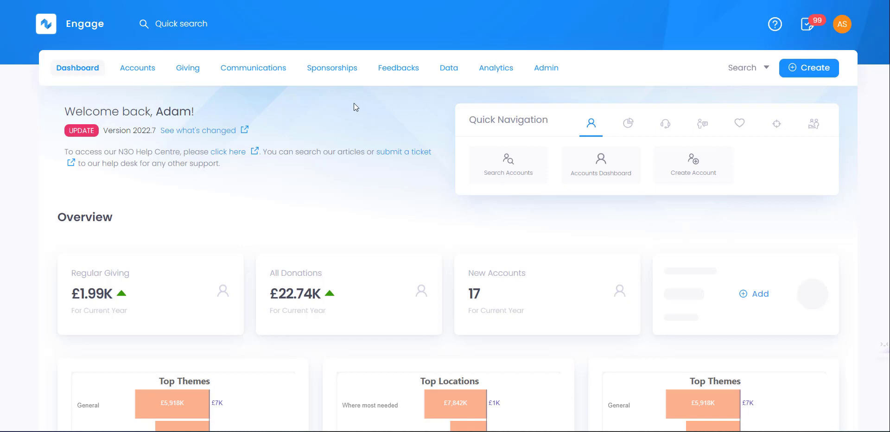
left_click(448, 73)
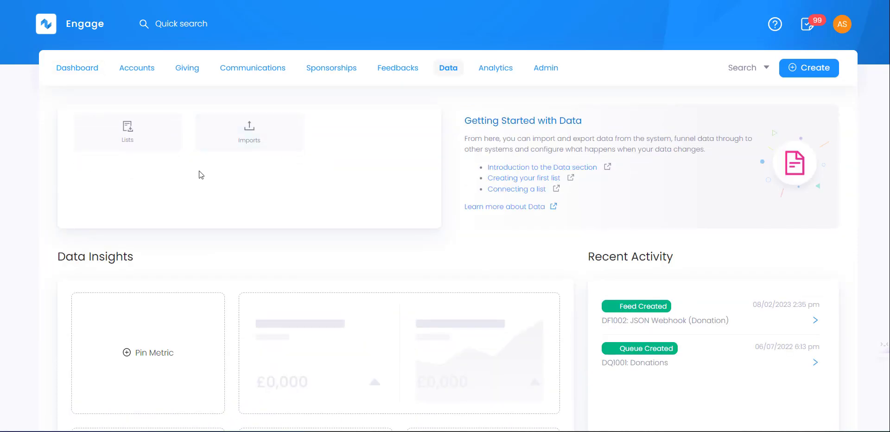
left_click(162, 147)
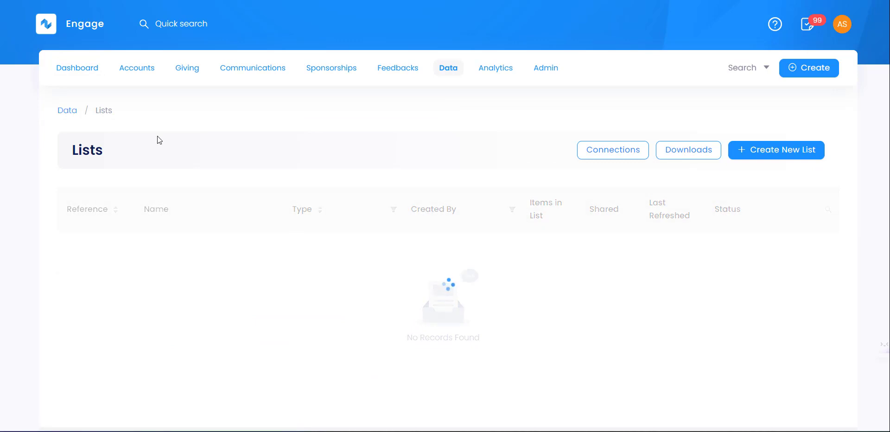
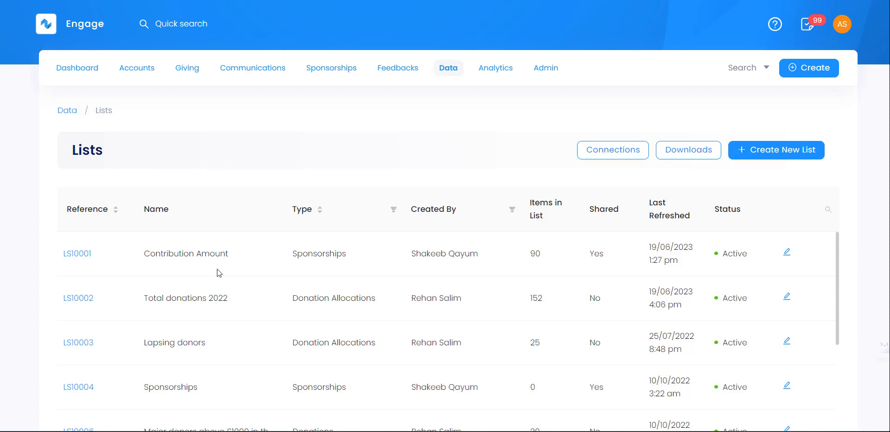
Step: Scroll the data lists to LS10027 and open Sponsorships list (2023) with its 81 records
scroll(147, 286, "down", 8)
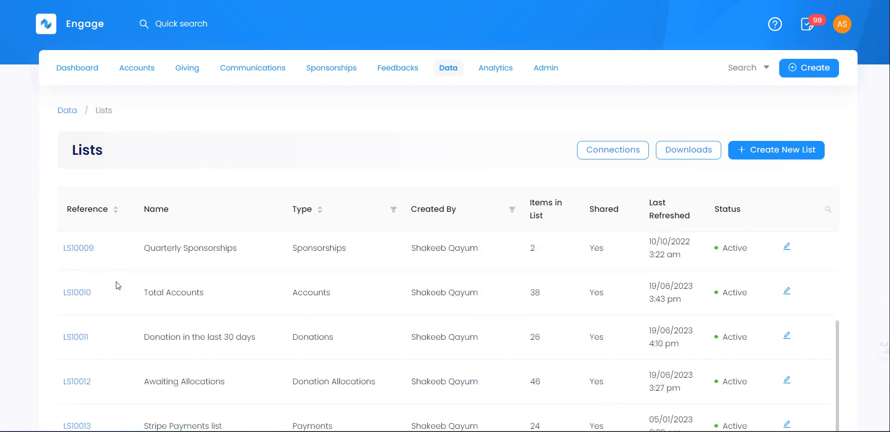
scroll(116, 282, "down", 7)
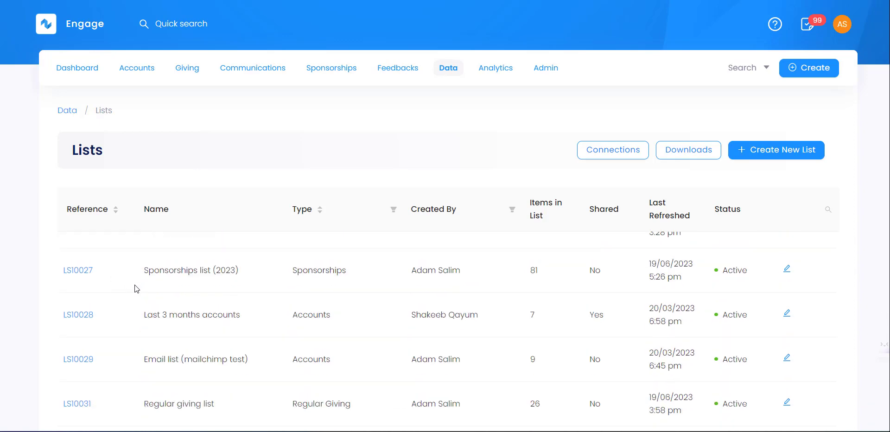
scroll(193, 321, "up", 1)
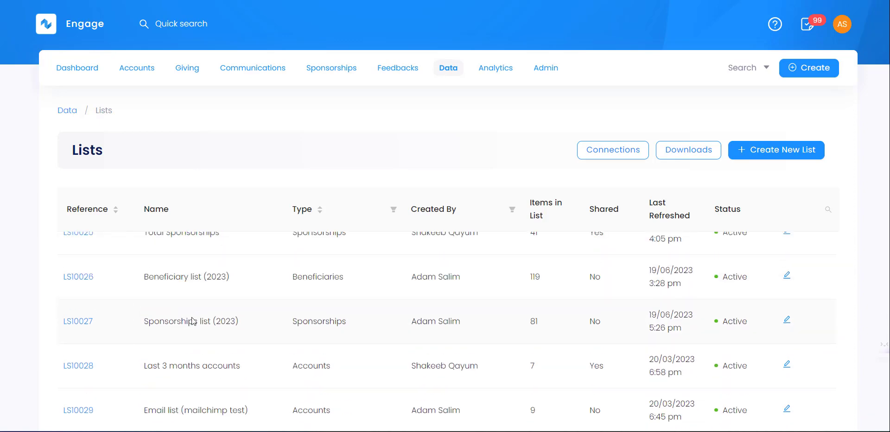
left_click(78, 328)
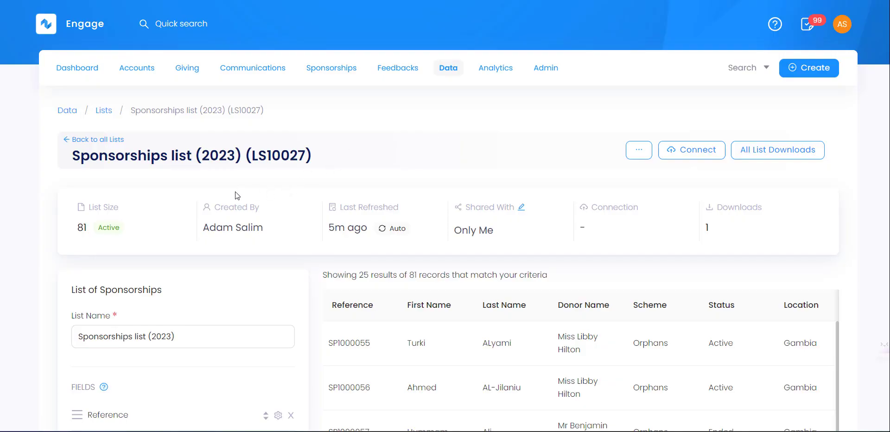
scroll(268, 226, "down", 3)
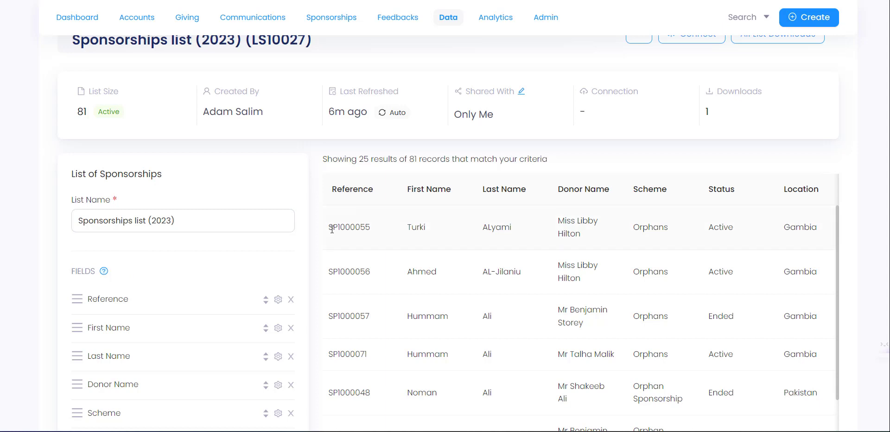
left_click_drag(329, 226, 369, 226)
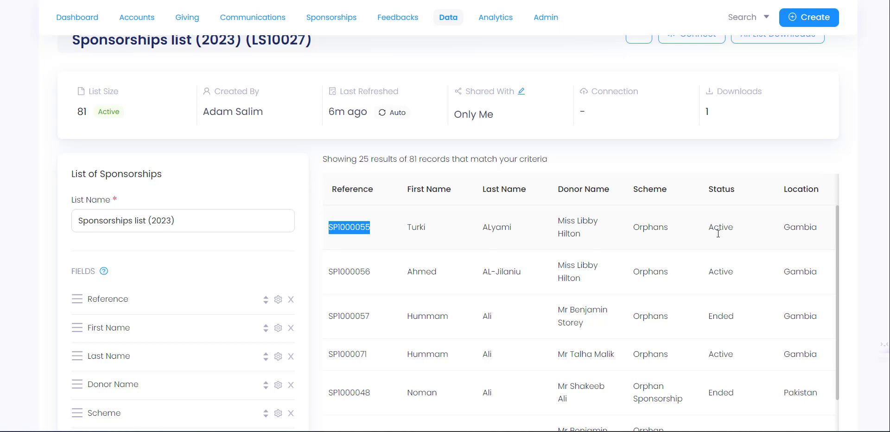
scroll(685, 320, "down", 10)
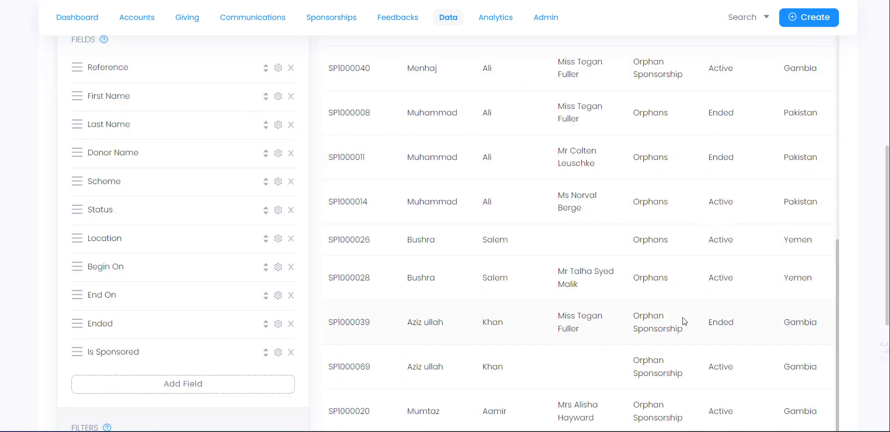
scroll(658, 345, "down", 6)
scroll(616, 311, "up", 4)
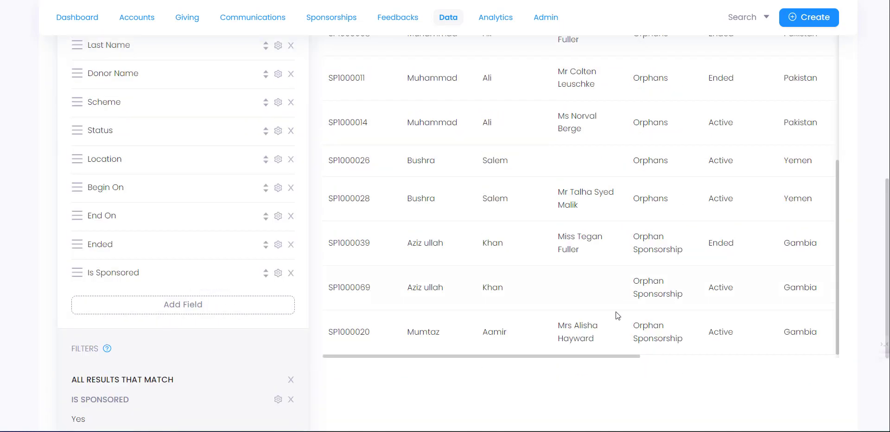
left_click_drag(611, 356, 833, 349)
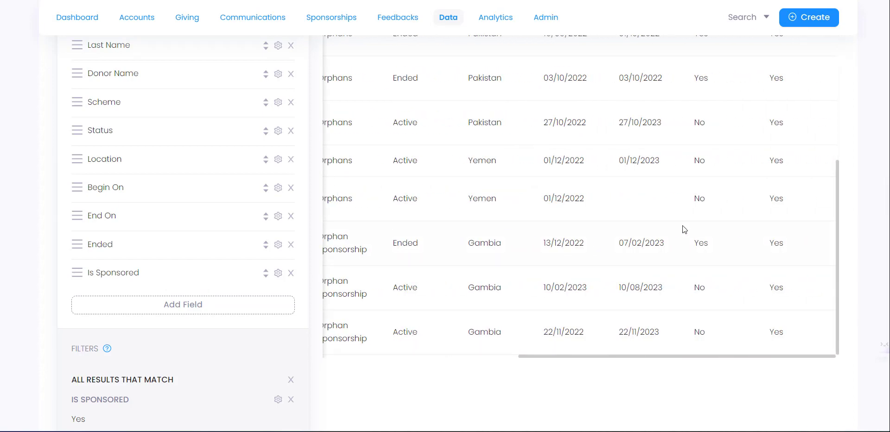
scroll(679, 222, "up", 5)
scroll(676, 219, "up", 12)
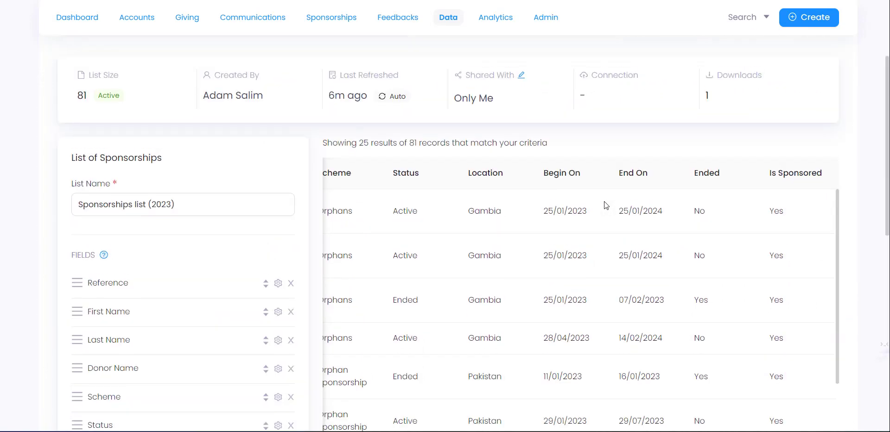
scroll(546, 170, "down", 4)
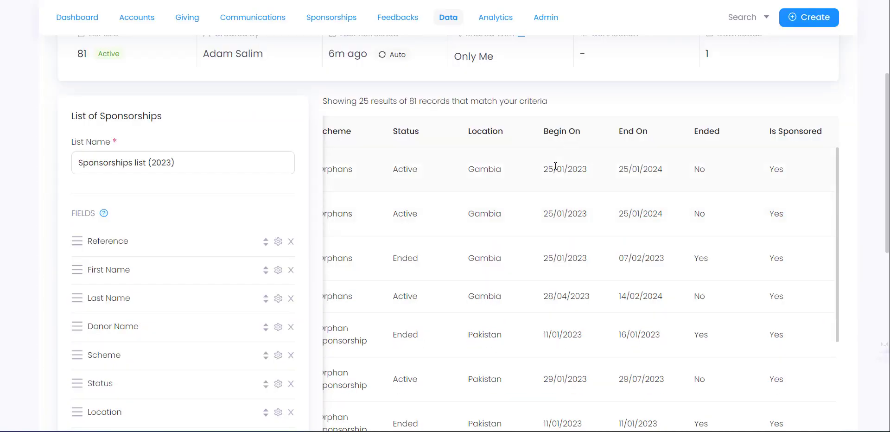
left_click_drag(545, 170, 647, 168)
left_click(663, 167)
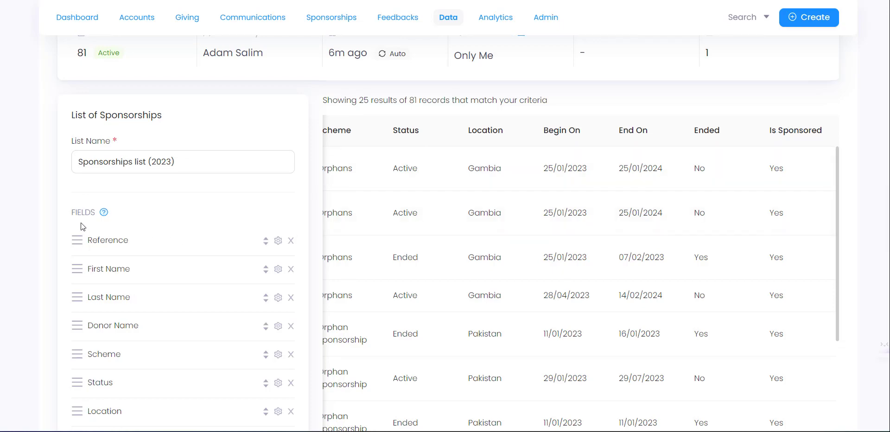
scroll(82, 227, "down", 3)
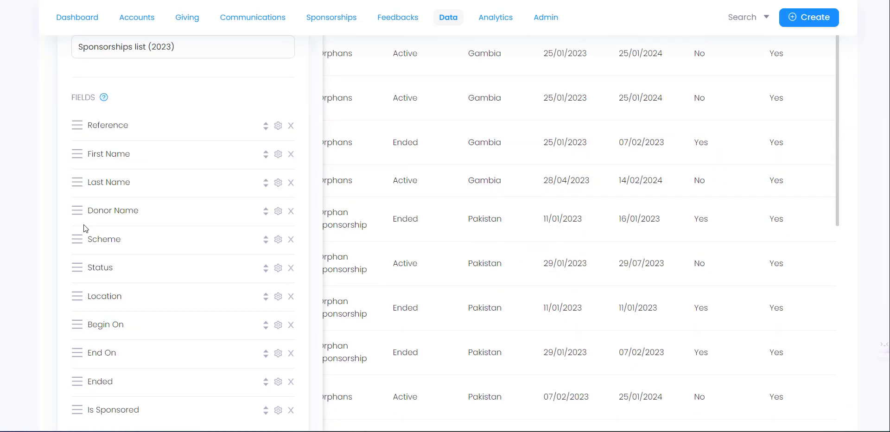
scroll(121, 249, "down", 3)
scroll(119, 249, "up", 2)
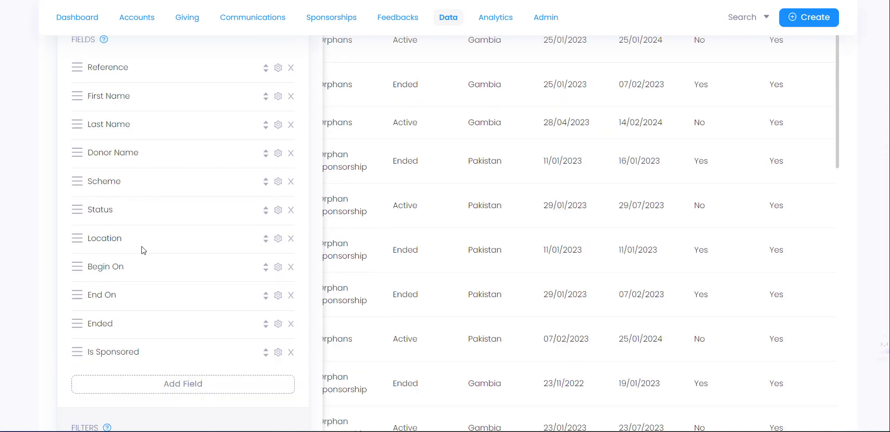
scroll(130, 299, "down", 3)
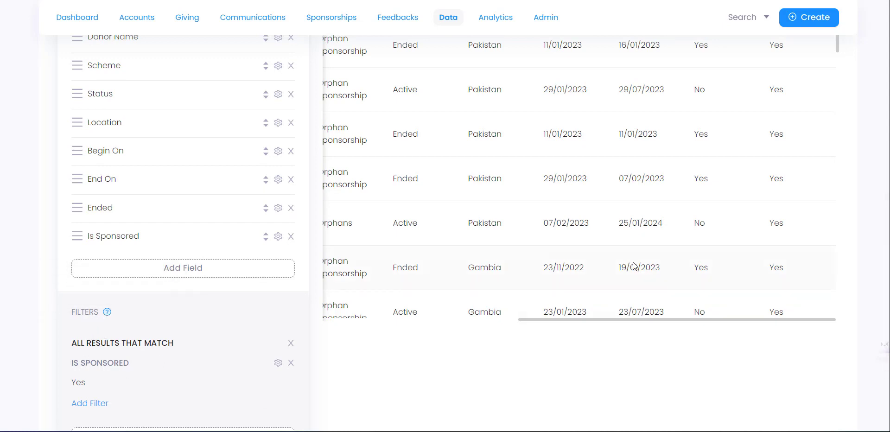
scroll(634, 266, "up", 1)
scroll(587, 341, "down", 1)
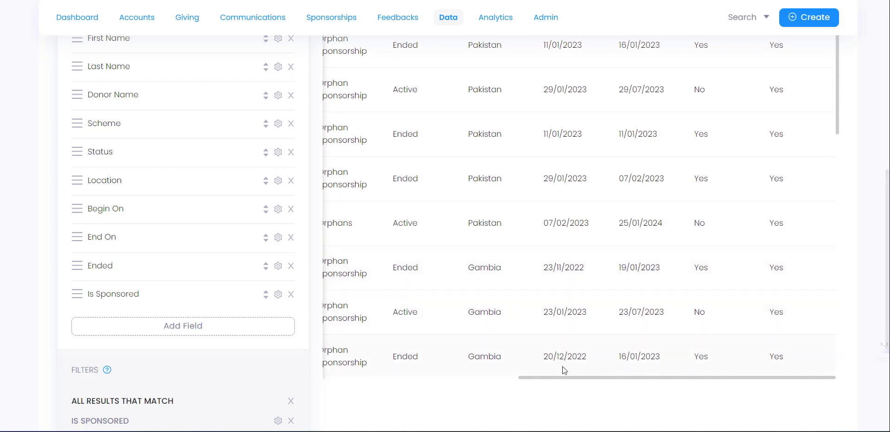
left_click_drag(523, 378, 342, 379)
scroll(624, 219, "up", 1)
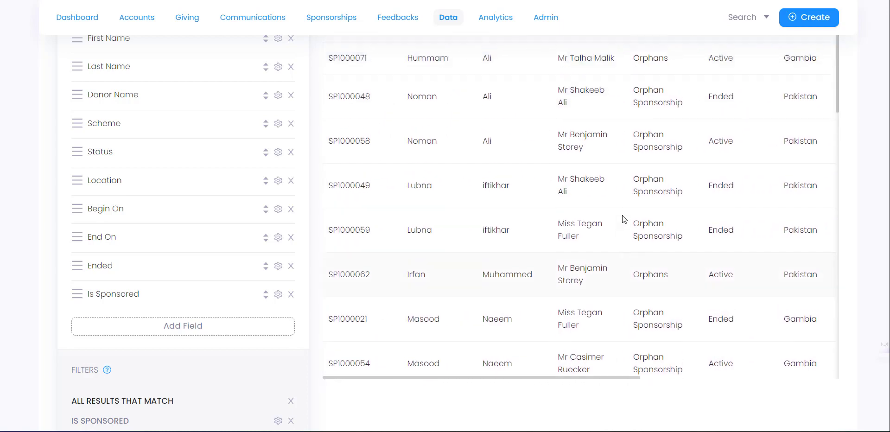
scroll(622, 219, "up", 5)
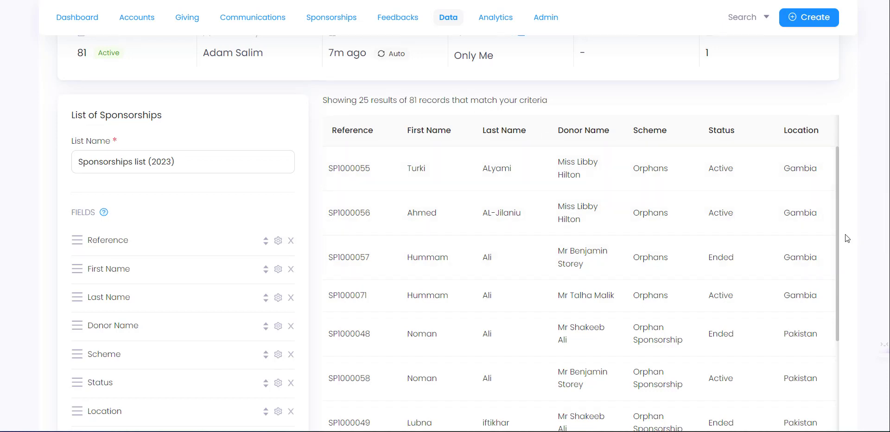
scroll(849, 236, "down", 6)
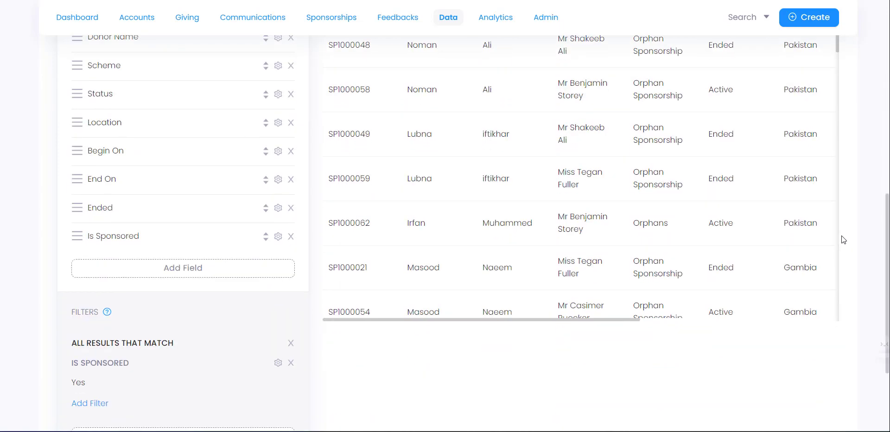
scroll(419, 284, "up", 6)
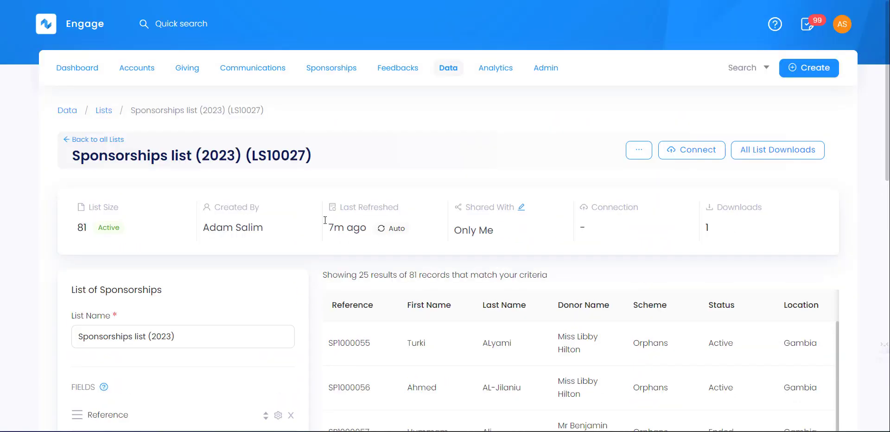
Step: Return to all lists and open Beneficiary list (2023), LS10026, with 119 records
left_click(117, 140)
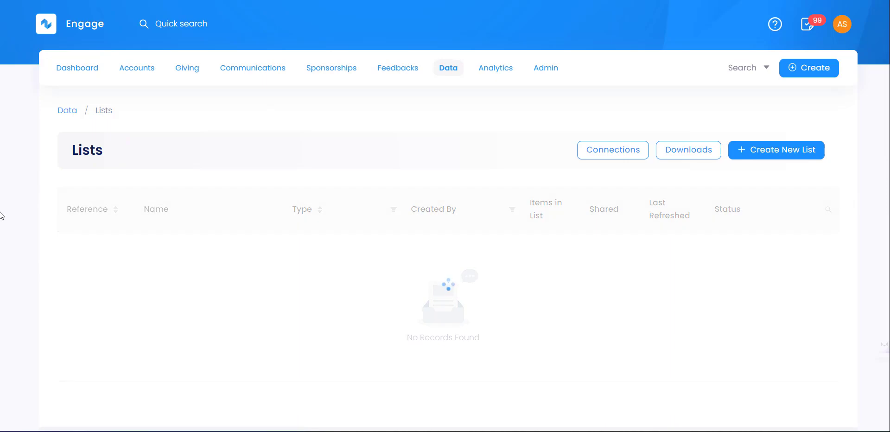
scroll(72, 250, "down", 8)
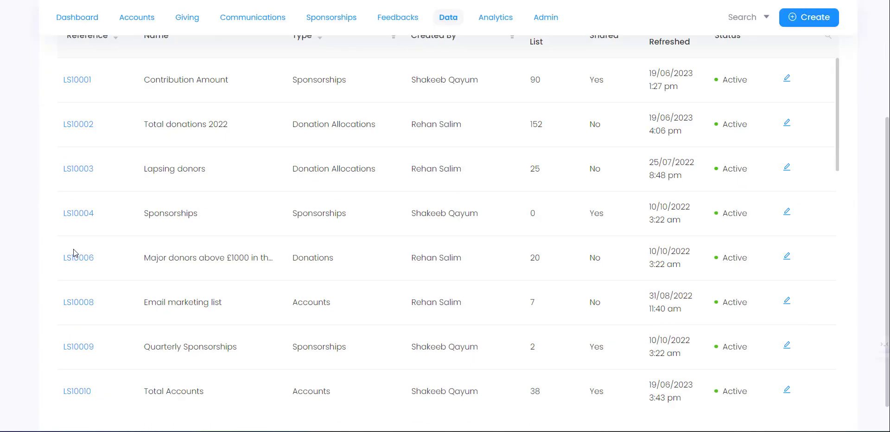
scroll(73, 250, "down", 10)
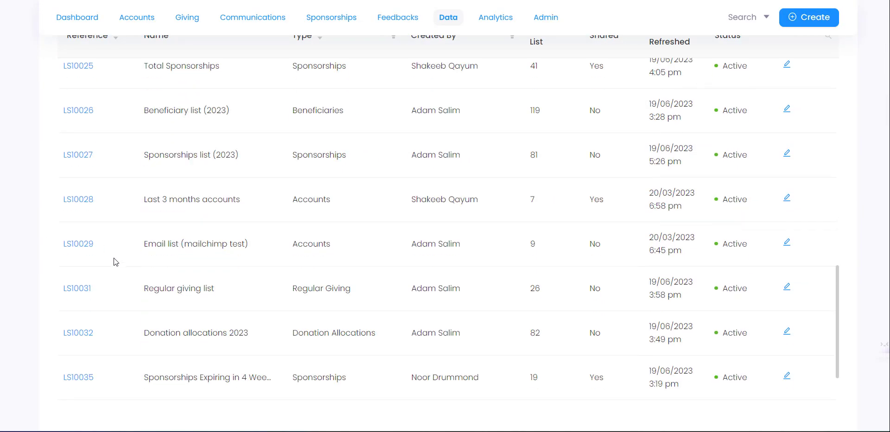
left_click(76, 111)
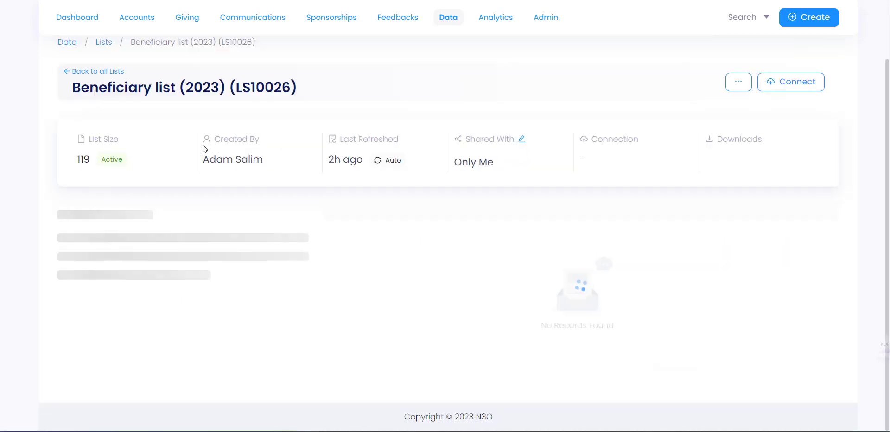
scroll(204, 147, "down", 3)
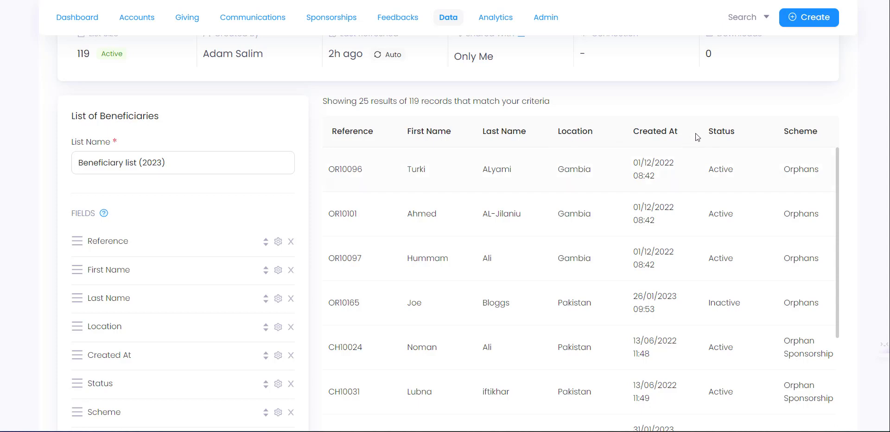
Step: Highlight the first record's Created At date and the Active and Inactive status values
left_click_drag(668, 176, 649, 155)
left_click(671, 158)
double_click(721, 167)
double_click(731, 302)
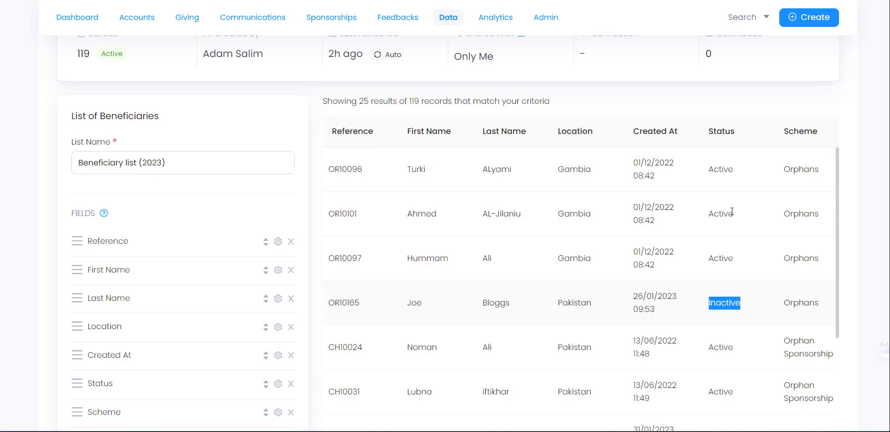
double_click(728, 170)
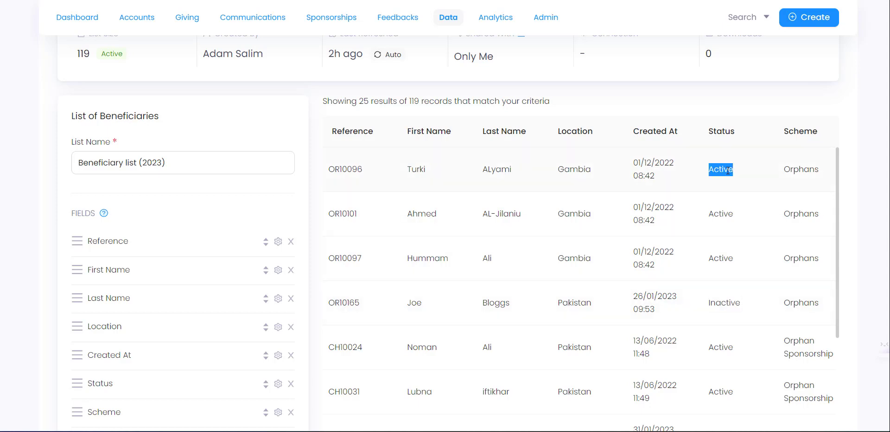
double_click(721, 302)
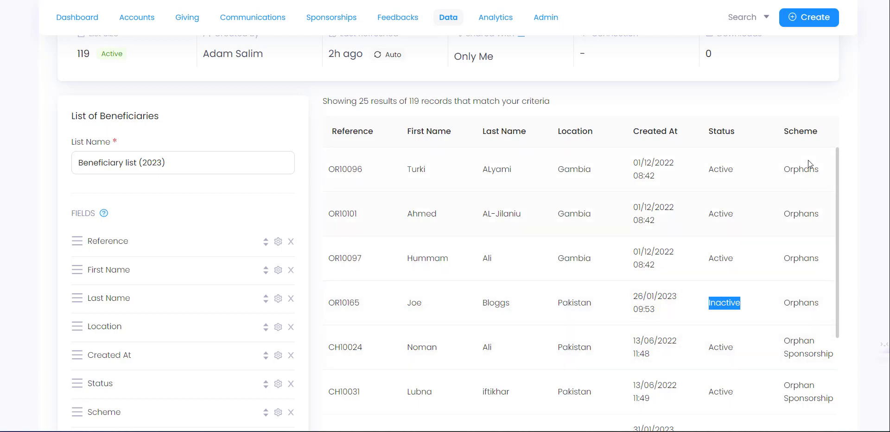
scroll(592, 358, "down", 15)
scroll(521, 359, "down", 10)
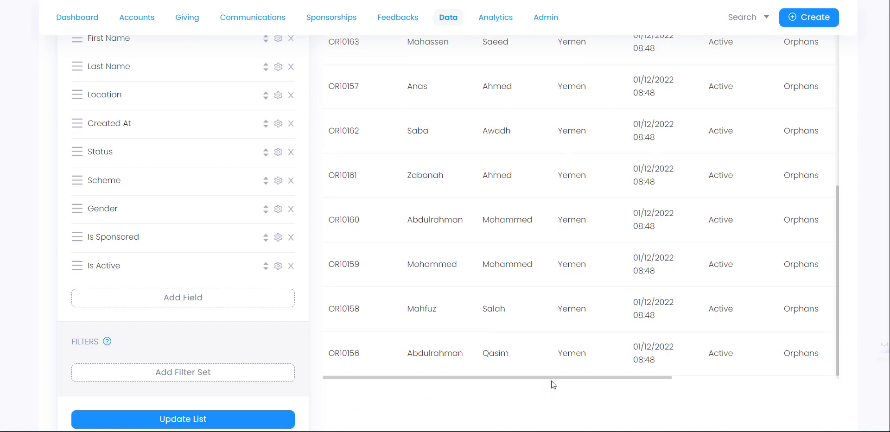
left_click_drag(551, 380, 797, 380)
scroll(748, 304, "up", 5)
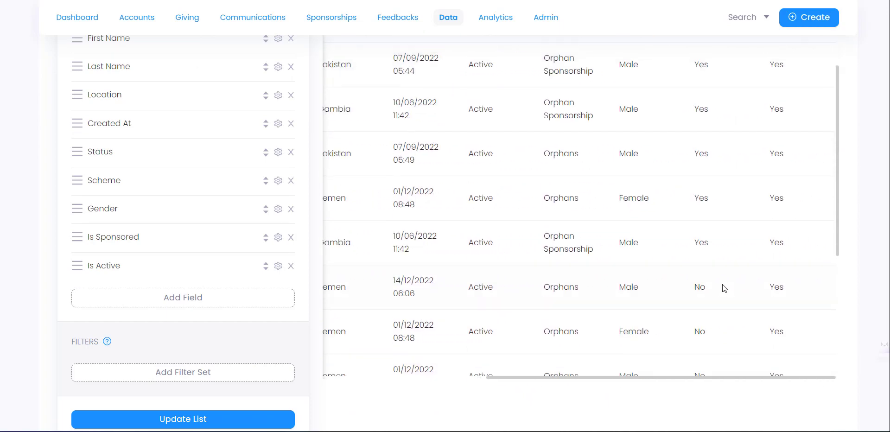
scroll(723, 287, "up", 10)
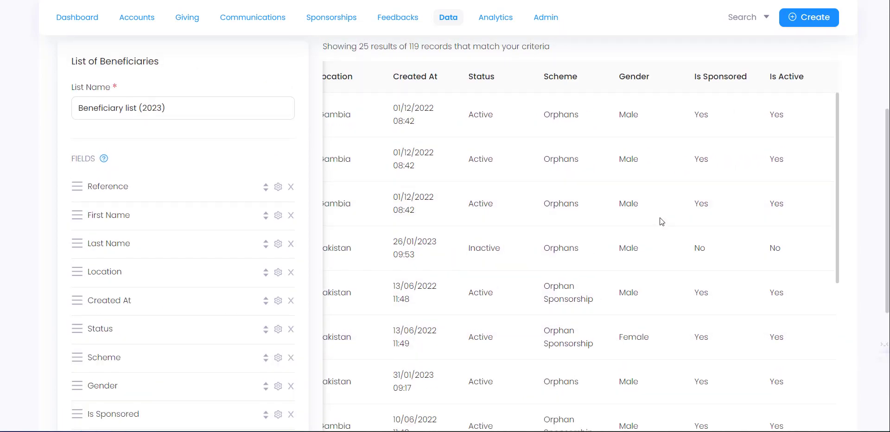
scroll(658, 194, "up", 3)
scroll(701, 162, "down", 2)
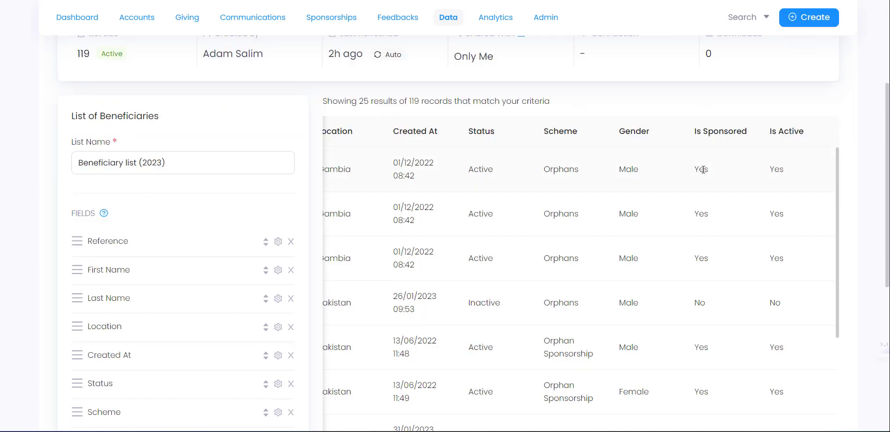
double_click(703, 169)
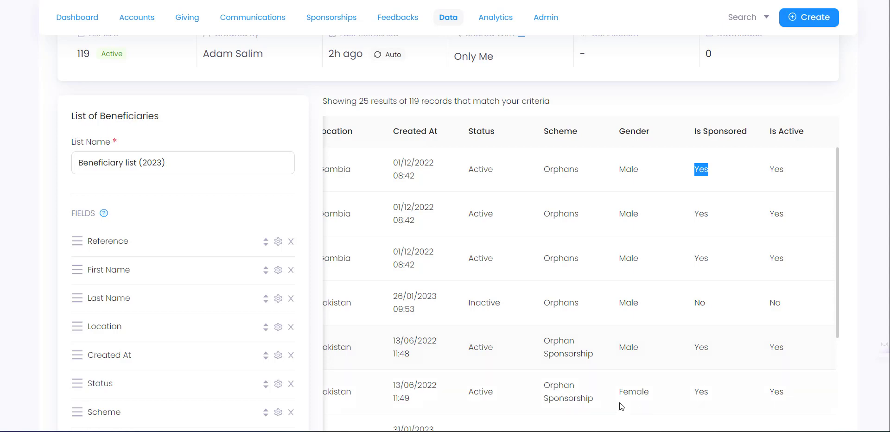
scroll(652, 377, "down", 15)
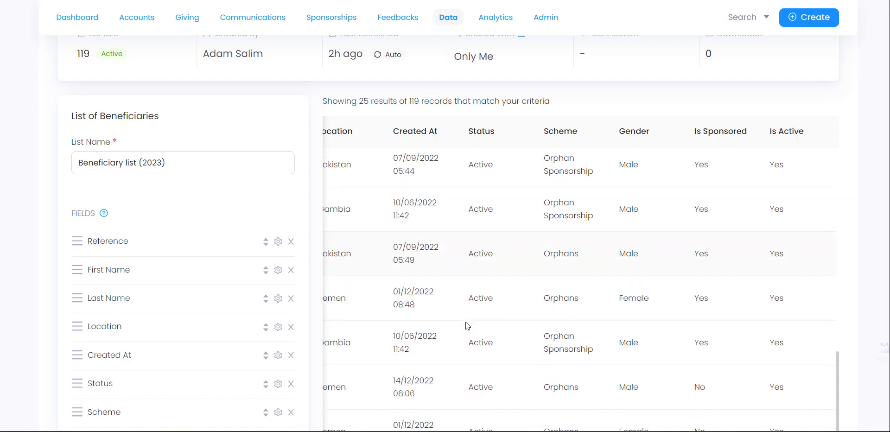
scroll(346, 186, "up", 5)
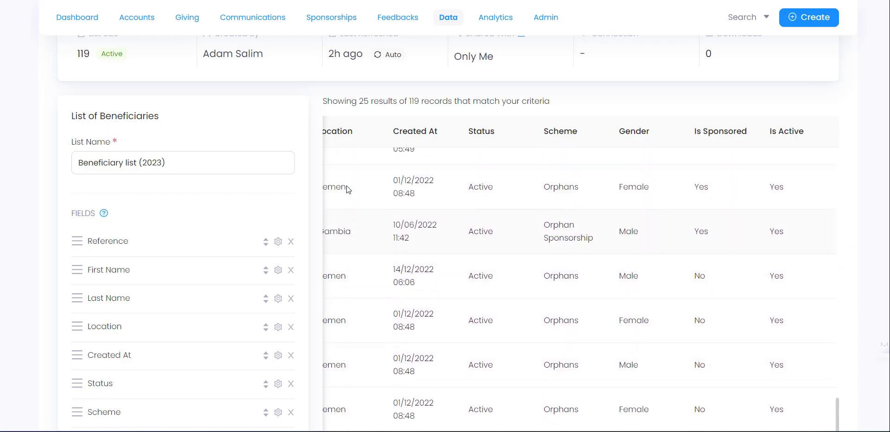